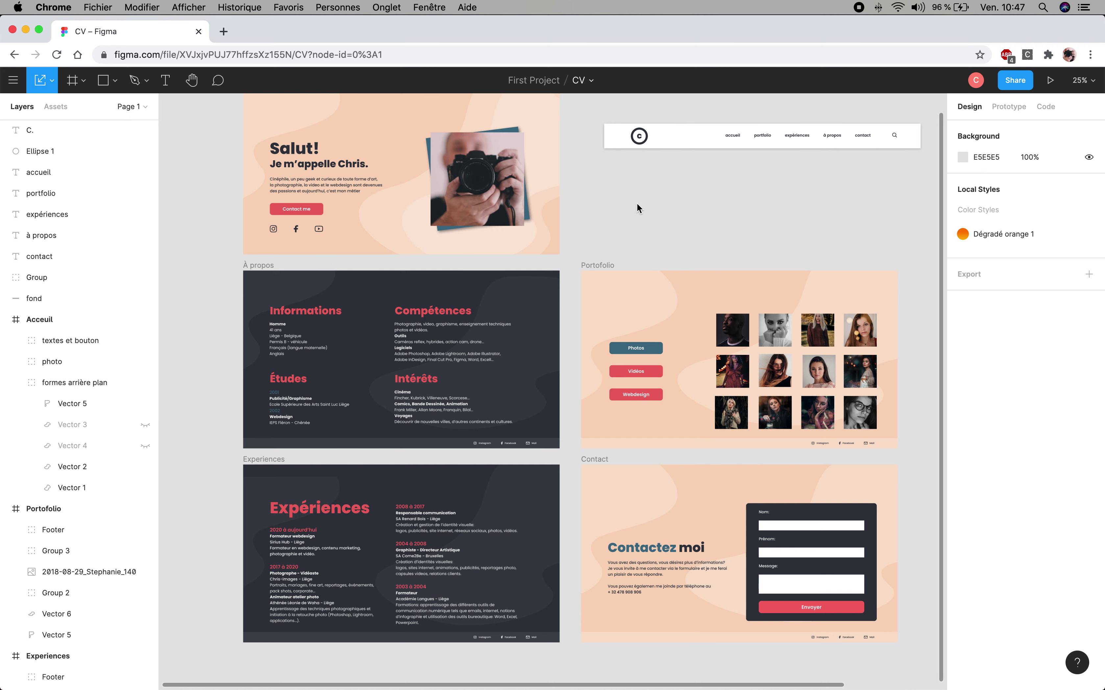
Step: Survey the page frames, selecting the Acceuil frame and panning toward the iPhone frame
scroll(638, 201, up, 2)
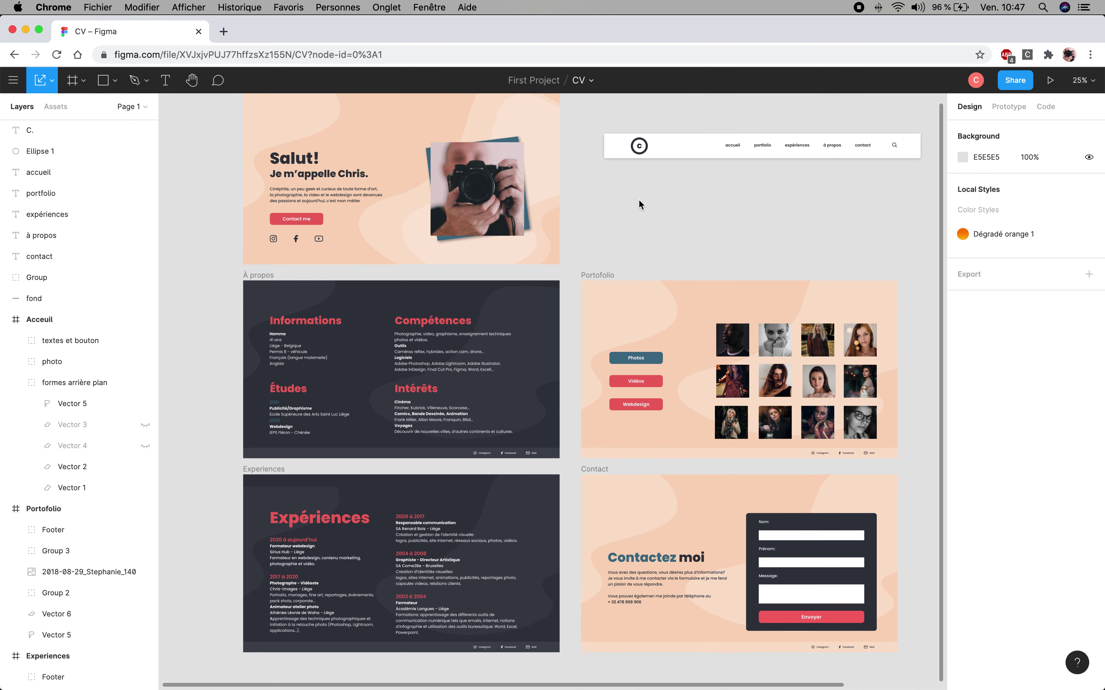
scroll(638, 198, down, 1)
scroll(638, 199, down, 8)
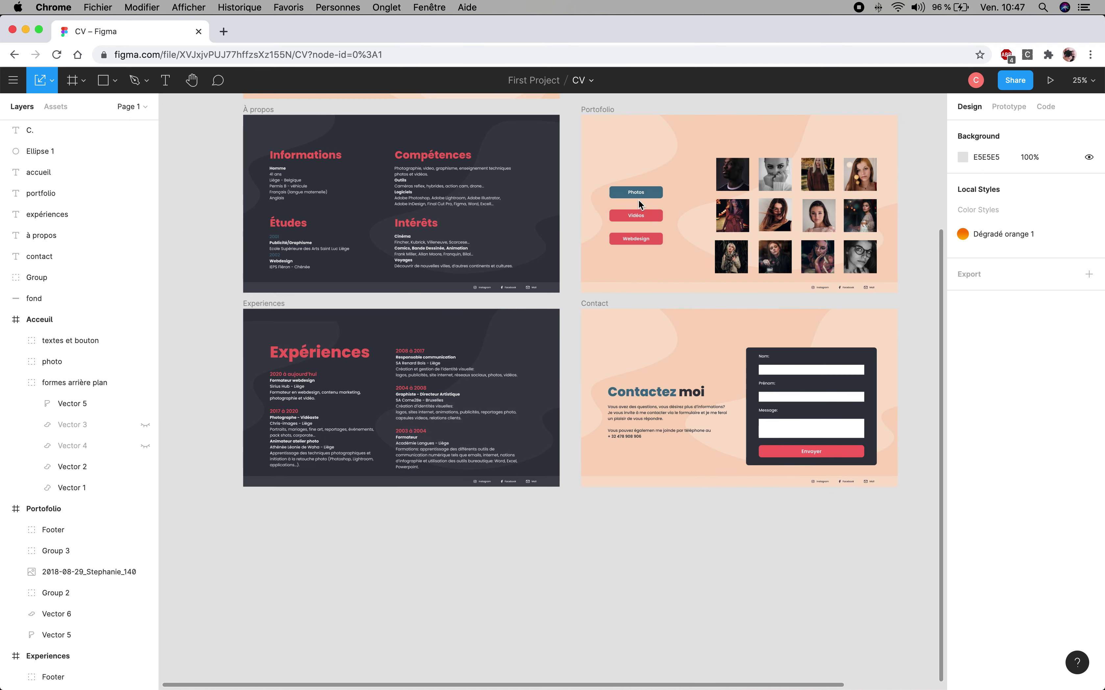
scroll(638, 199, down, 3)
scroll(638, 200, up, 7)
scroll(638, 200, up, 2)
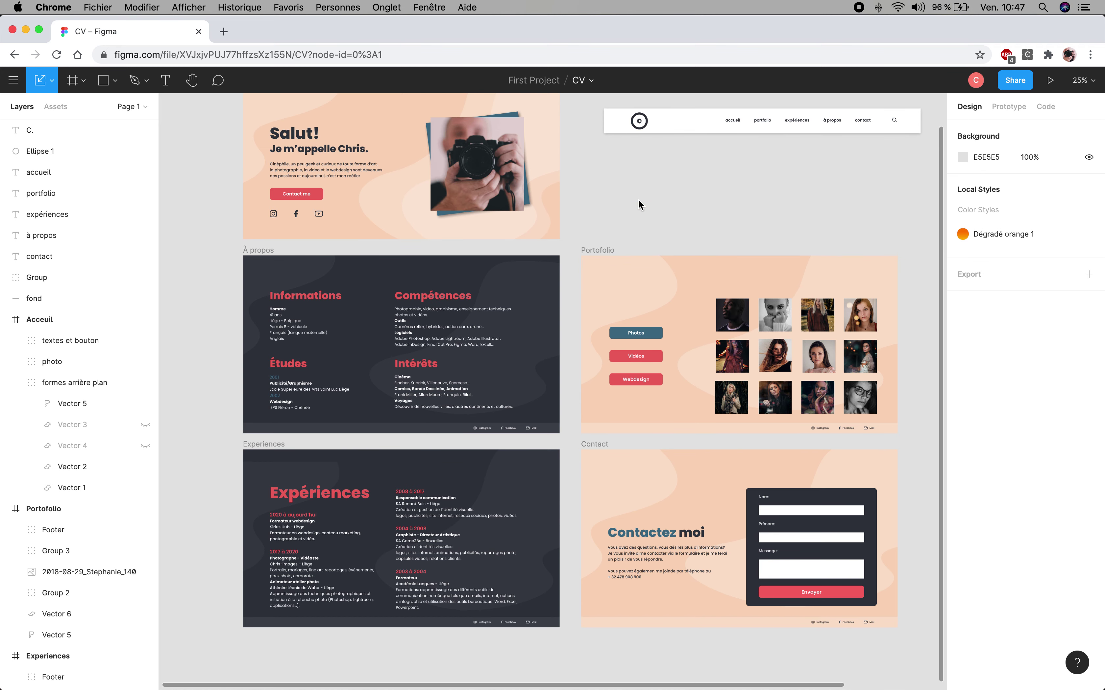
scroll(478, 248, up, 1)
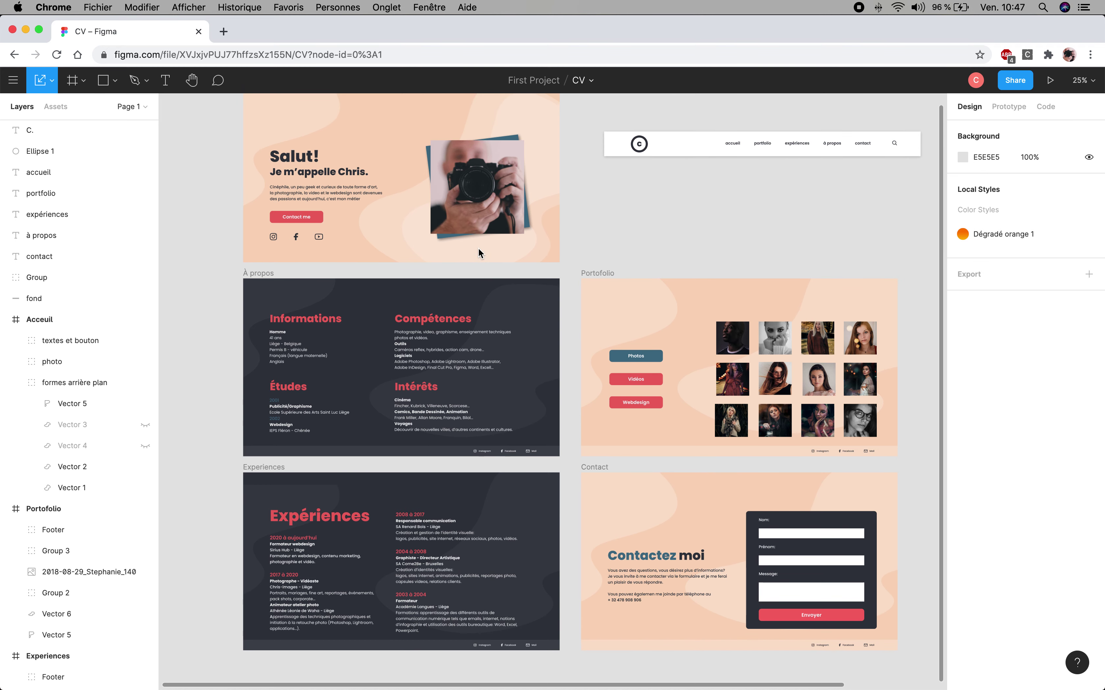
click(479, 252)
scroll(479, 250, up, 5)
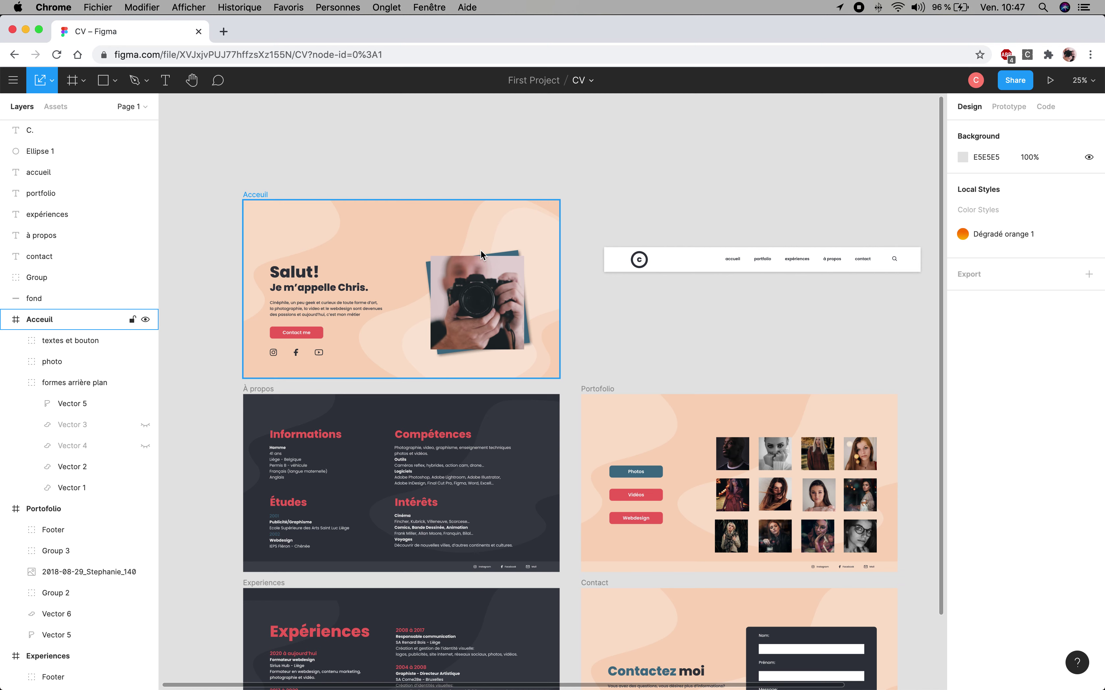
scroll(482, 254, down, 4)
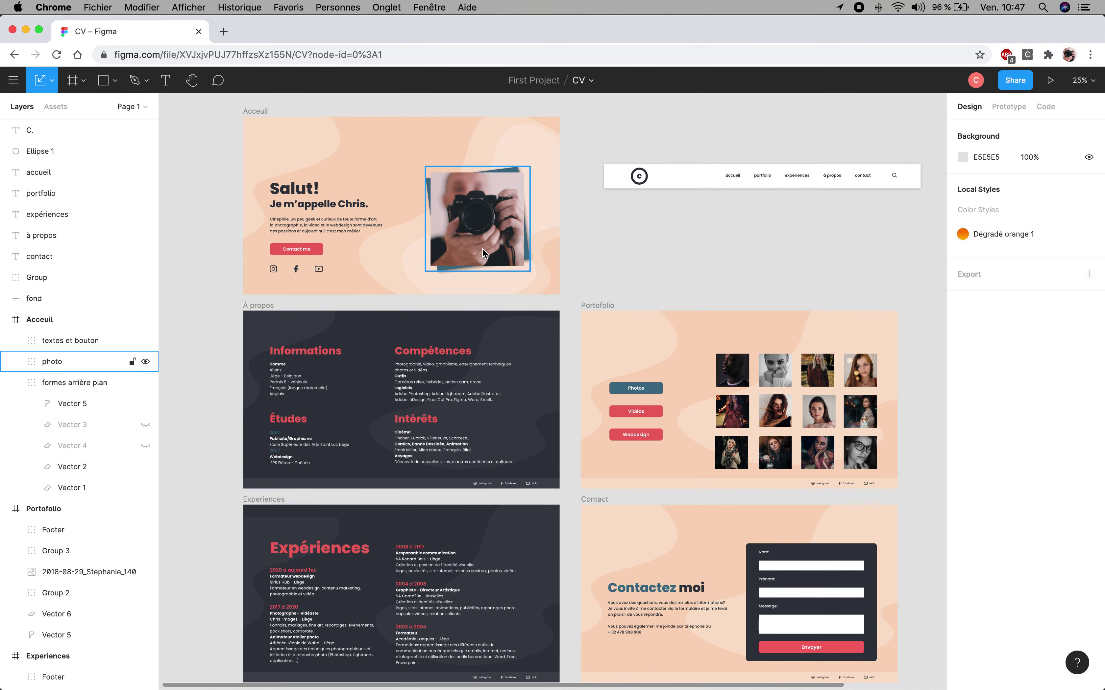
scroll(483, 252, down, 7)
scroll(482, 252, up, 12)
scroll(483, 252, down, 6)
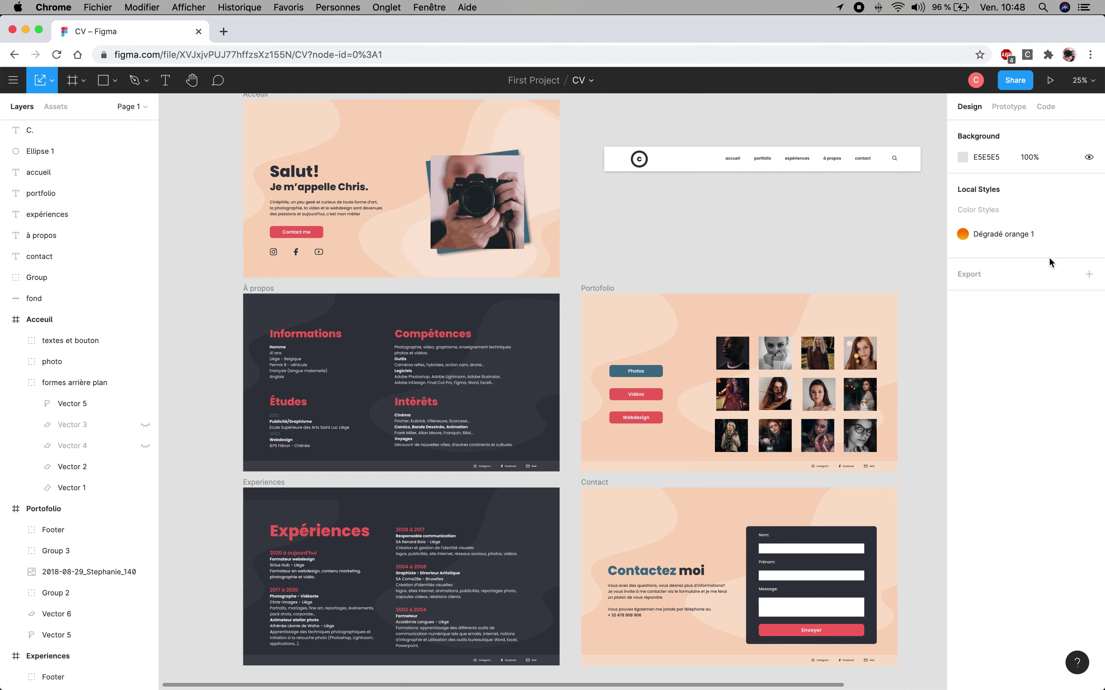
scroll(786, 311, down, 1)
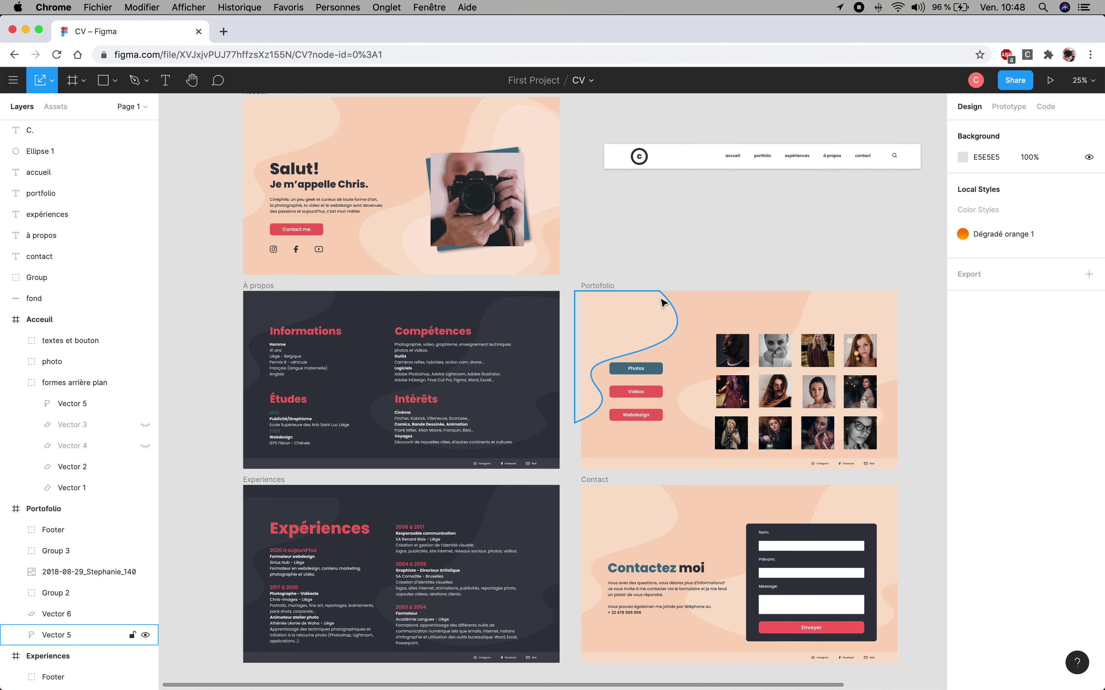
mouse_move(723, 274)
mouse_down()
mouse_move(649, 305)
mouse_move(624, 272)
mouse_up()
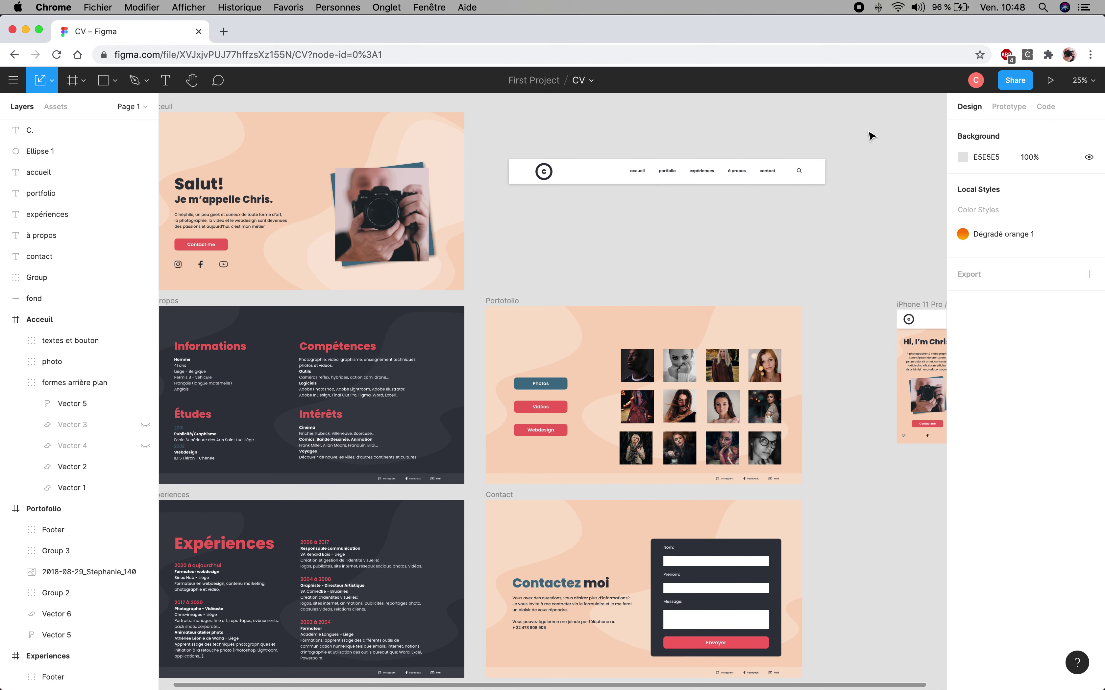
Step: Drag the selected 1920×150 navigation bar layers higher, clear above the page frames
drag(869, 132, 525, 206)
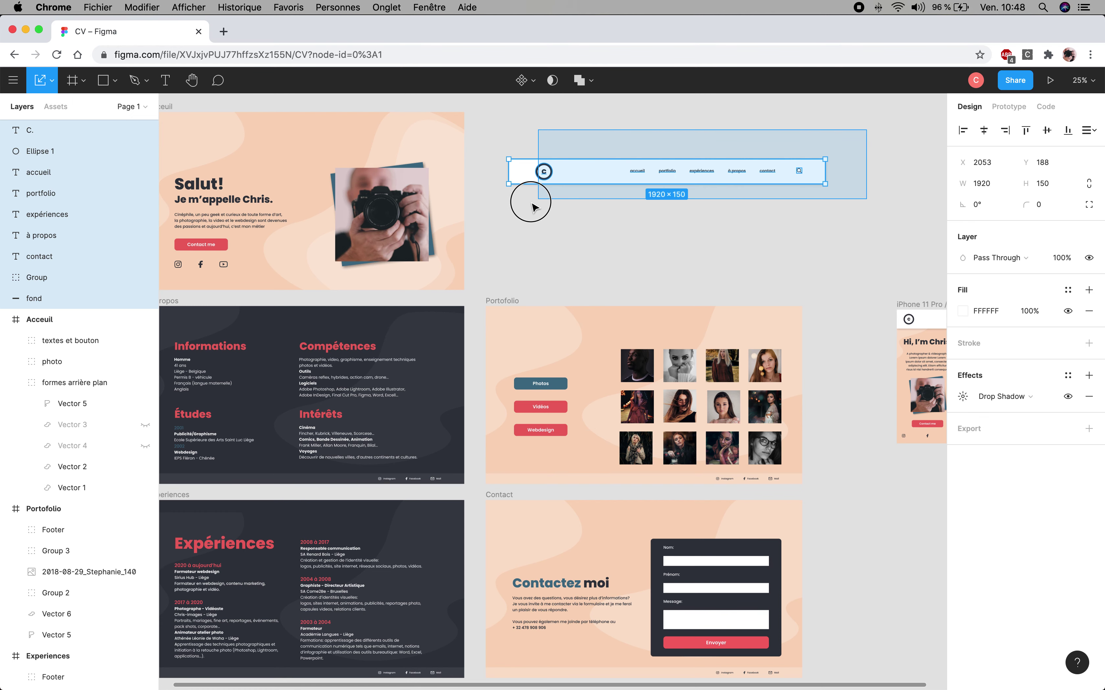
click(667, 216)
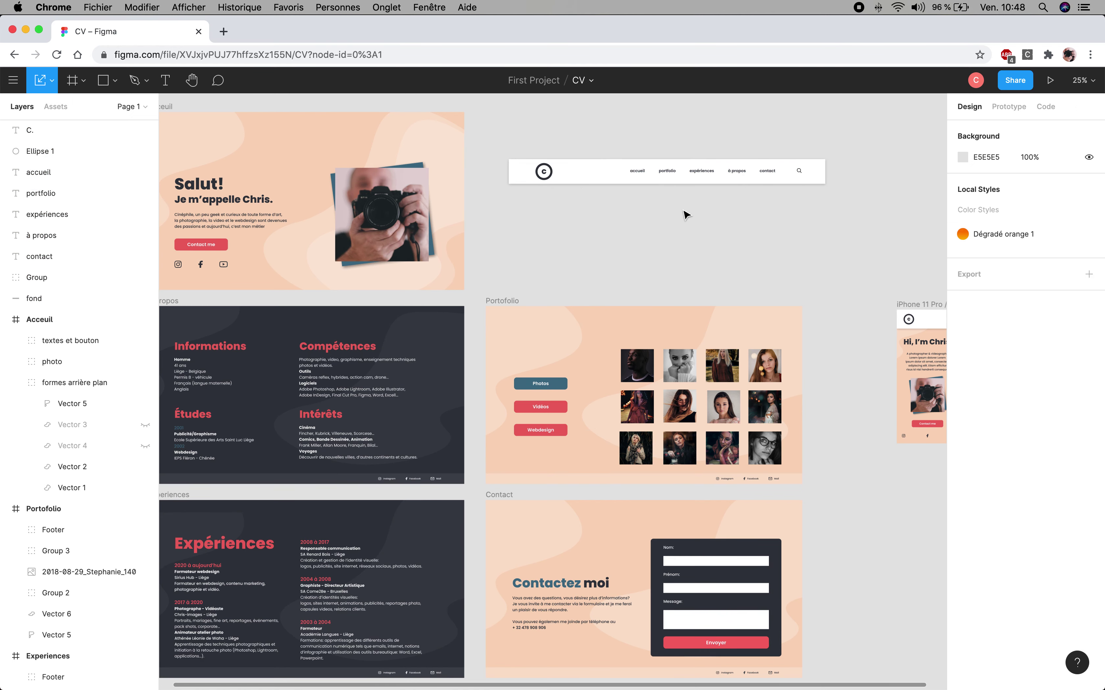
drag(687, 215, 599, 316)
mouse_move(750, 222)
mouse_down()
mouse_move(537, 325)
mouse_move(433, 351)
mouse_up()
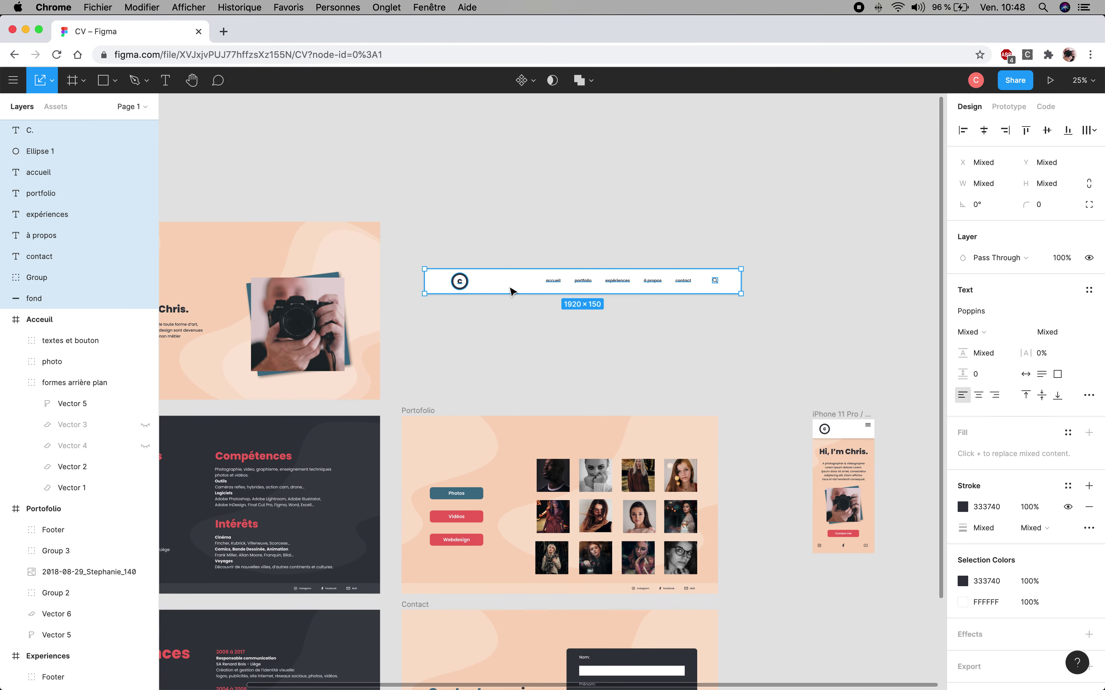
drag(510, 290, 487, 151)
click(698, 290)
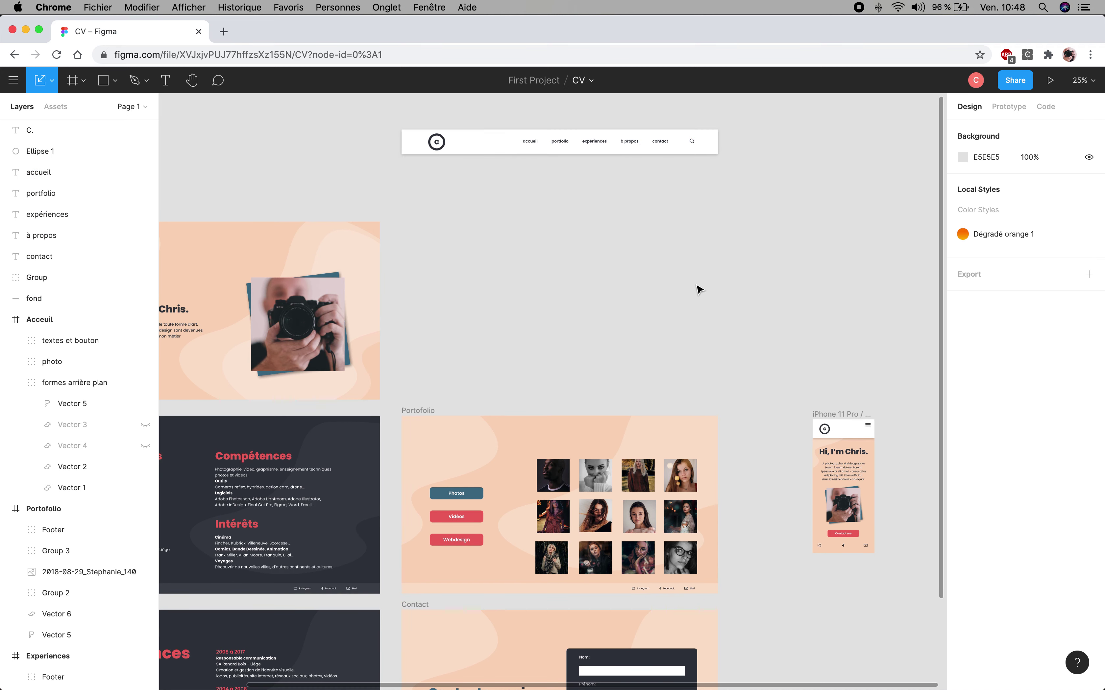
drag(481, 348, 651, 228)
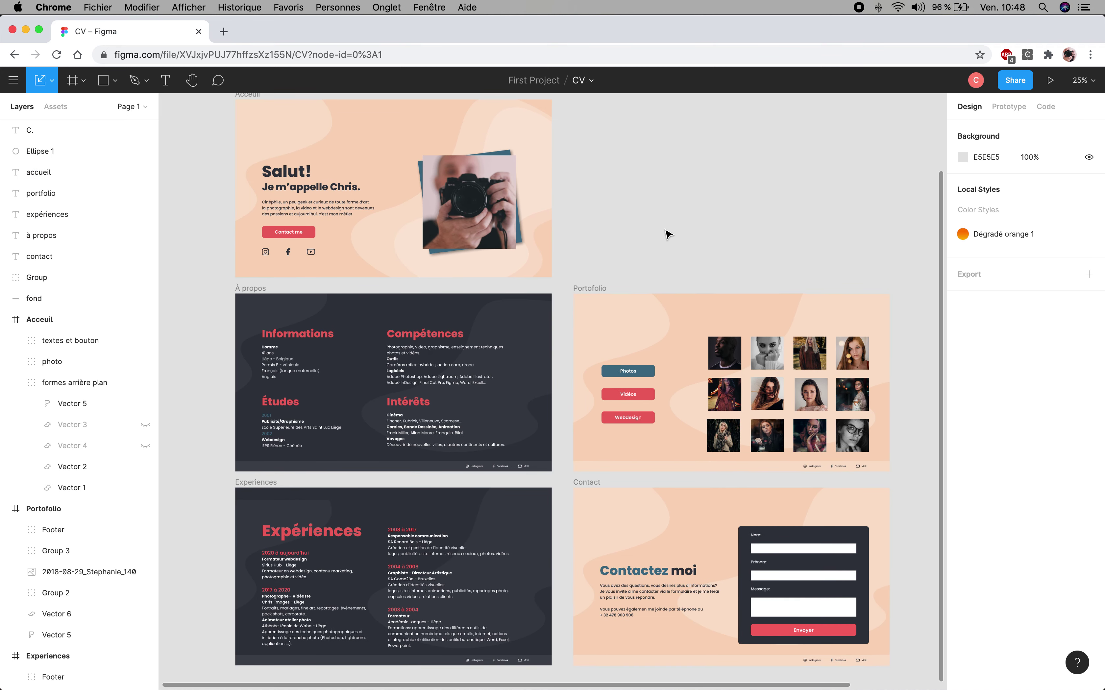
Step: Collapse the Acceuil, Portofolio, Experiences, À propos and Contact frames in the Layers panel
click(5, 319)
click(5, 340)
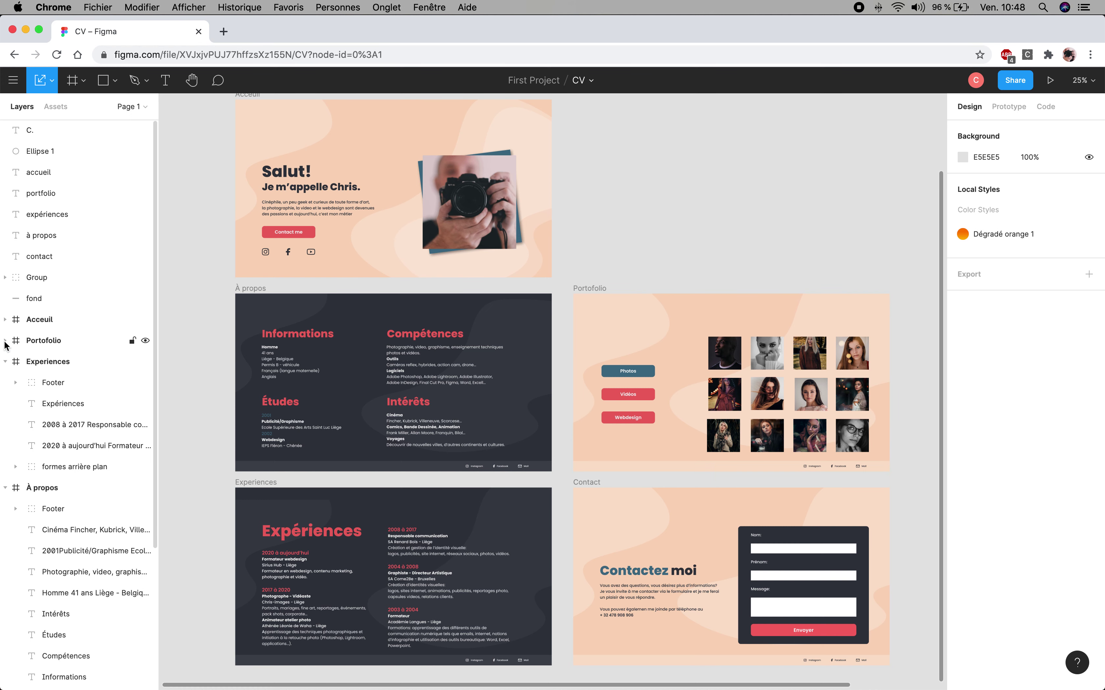
click(6, 362)
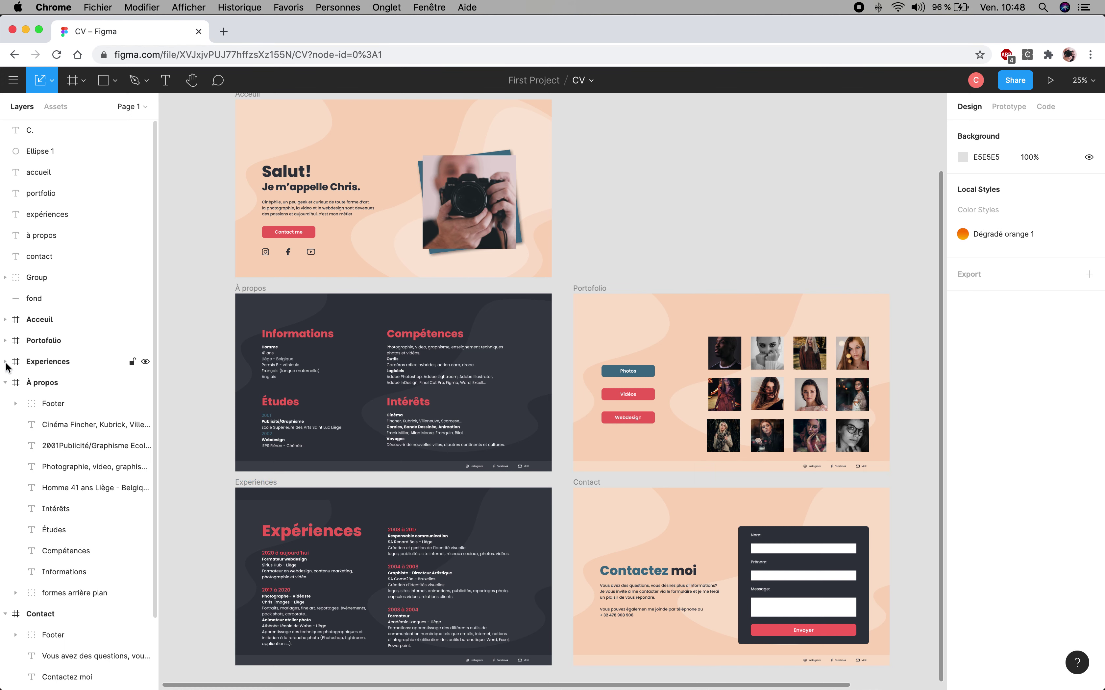
click(6, 383)
click(5, 404)
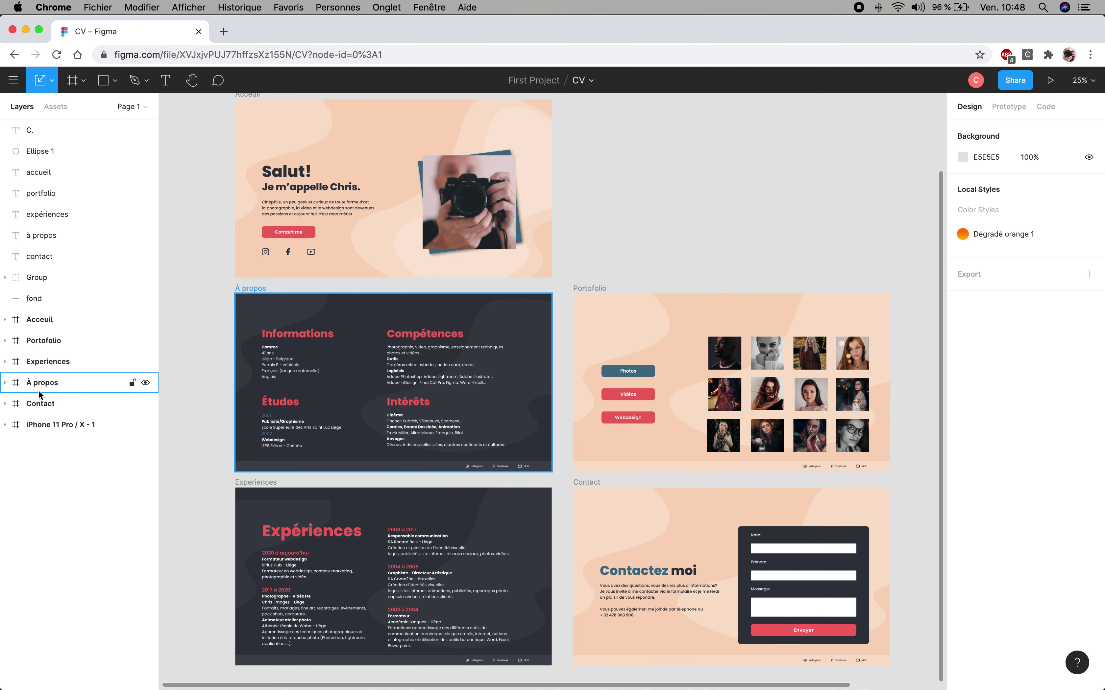
Step: Draw a white 1816×782 Frame 1 at X 1913, Y 200 and move it first in Layers
click(75, 85)
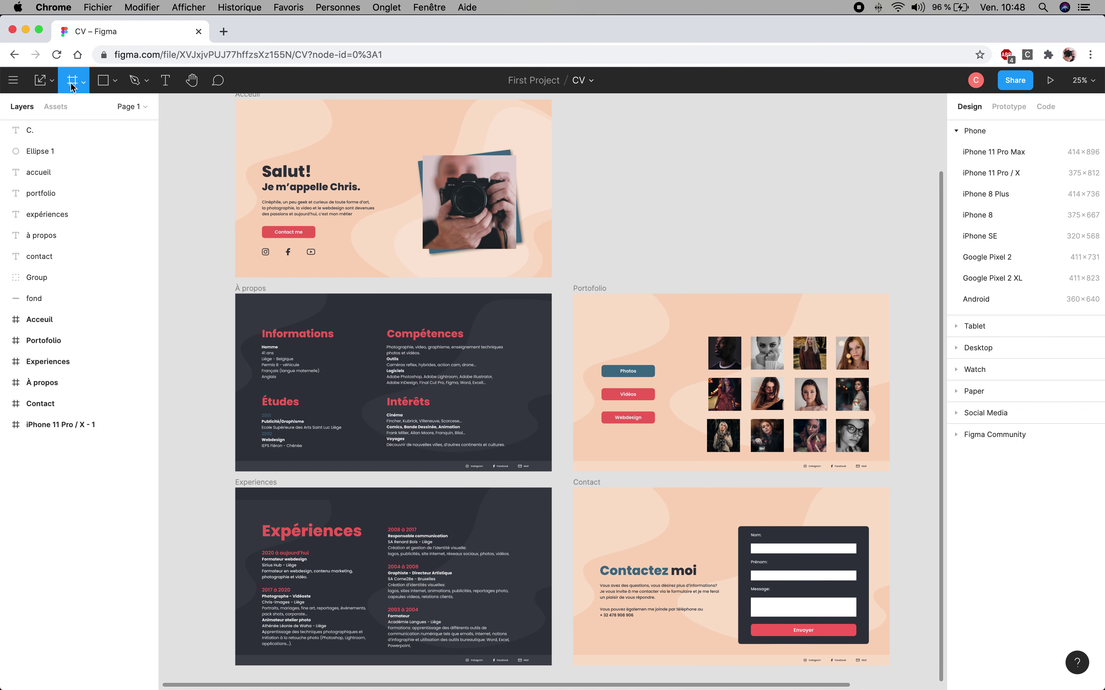
drag(580, 132, 880, 259)
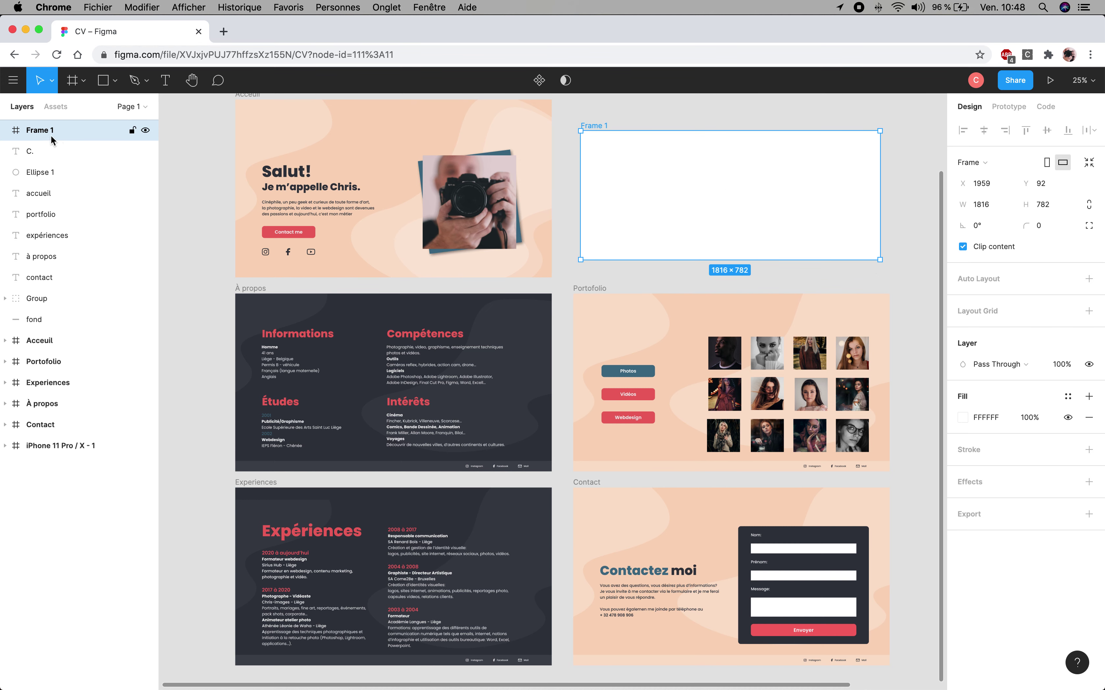
drag(35, 134, 47, 115)
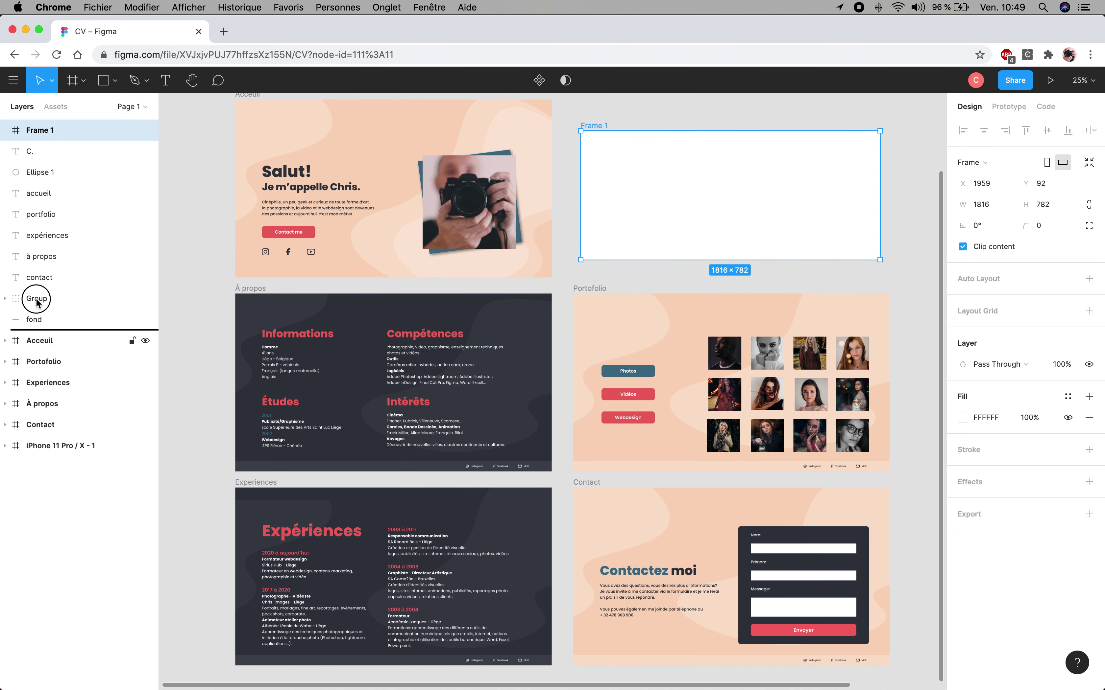
drag(47, 115, 37, 133)
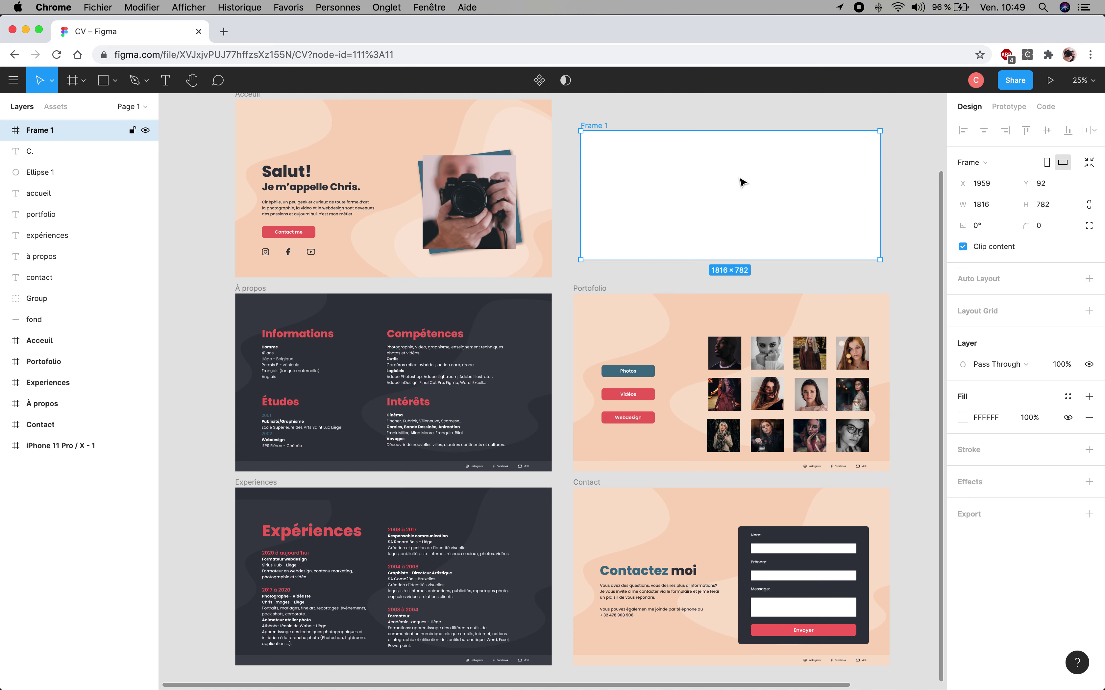
mouse_move(753, 195)
mouse_down()
mouse_move(564, 165)
mouse_move(571, 210)
mouse_move(713, 201)
mouse_up()
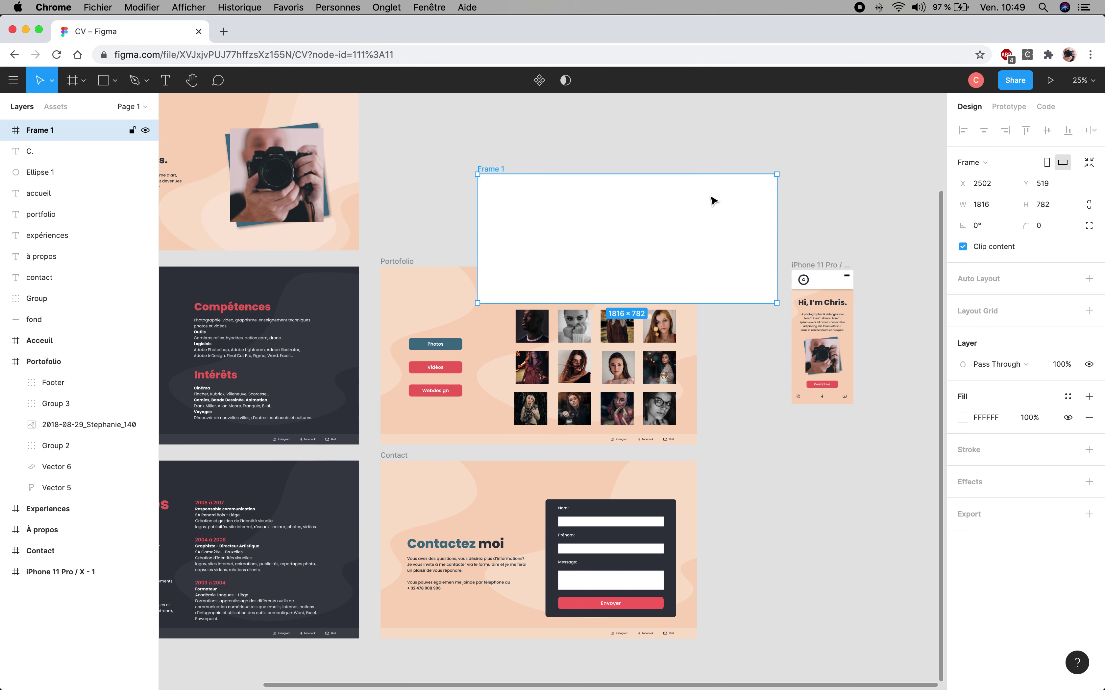
drag(79, 131, 57, 594)
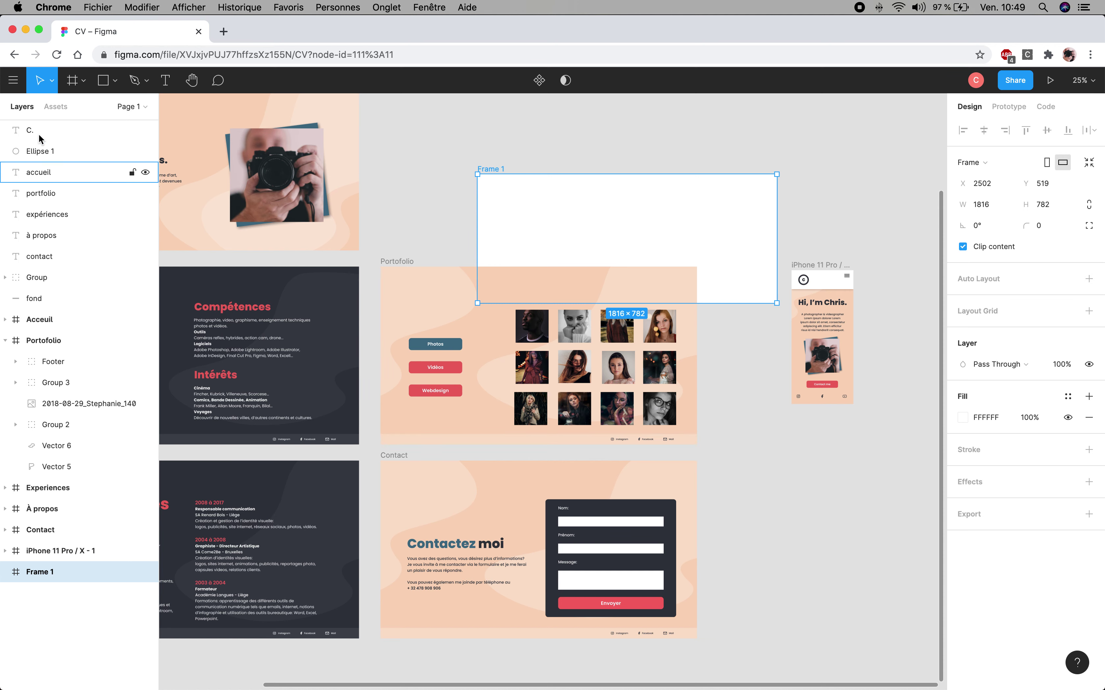
drag(39, 573, 30, 131)
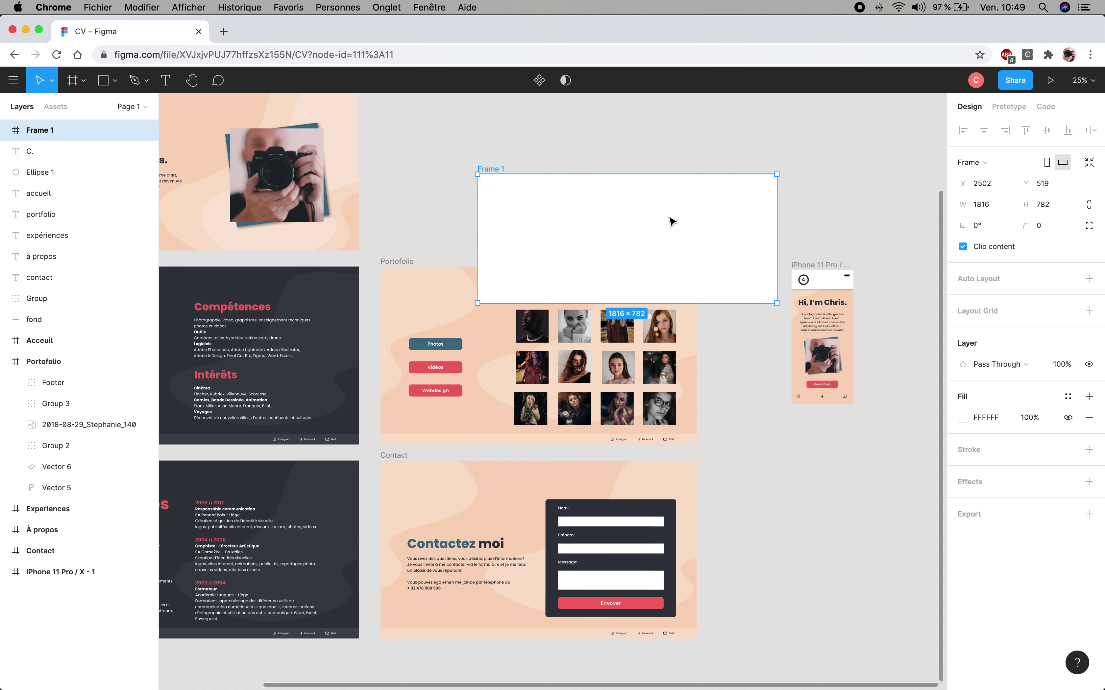
mouse_move(638, 242)
mouse_down()
mouse_move(571, 161)
mouse_move(589, 279)
mouse_up()
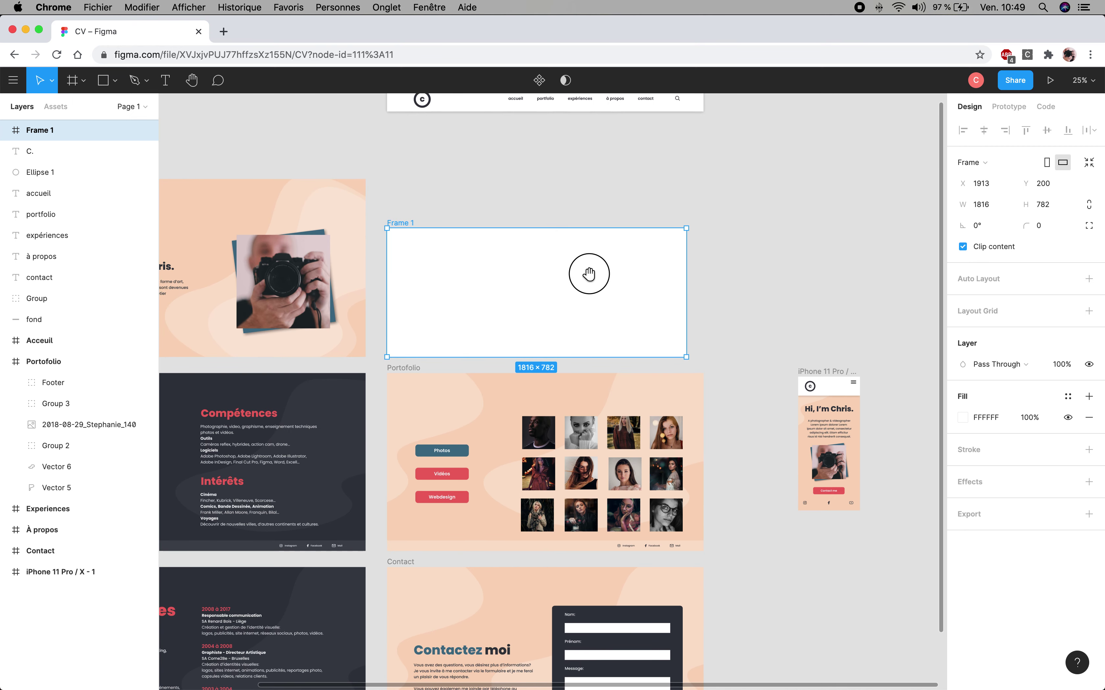
Step: Resize Frame 1 to W 1920 and H 1080
click(987, 207)
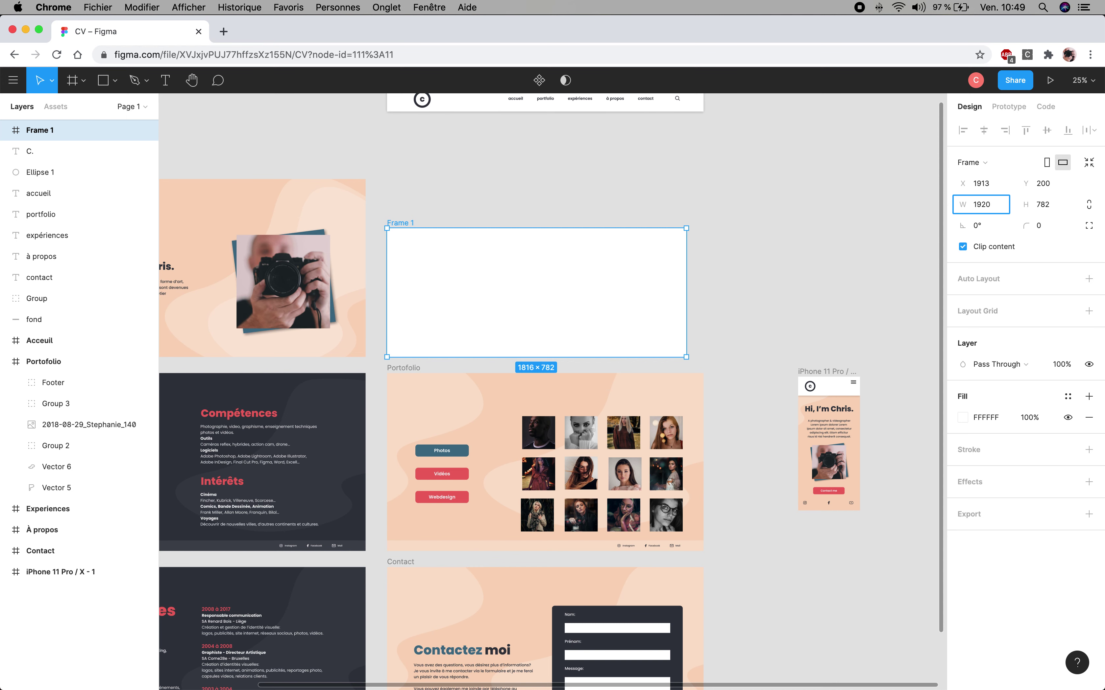
click(1043, 207)
text(1080)
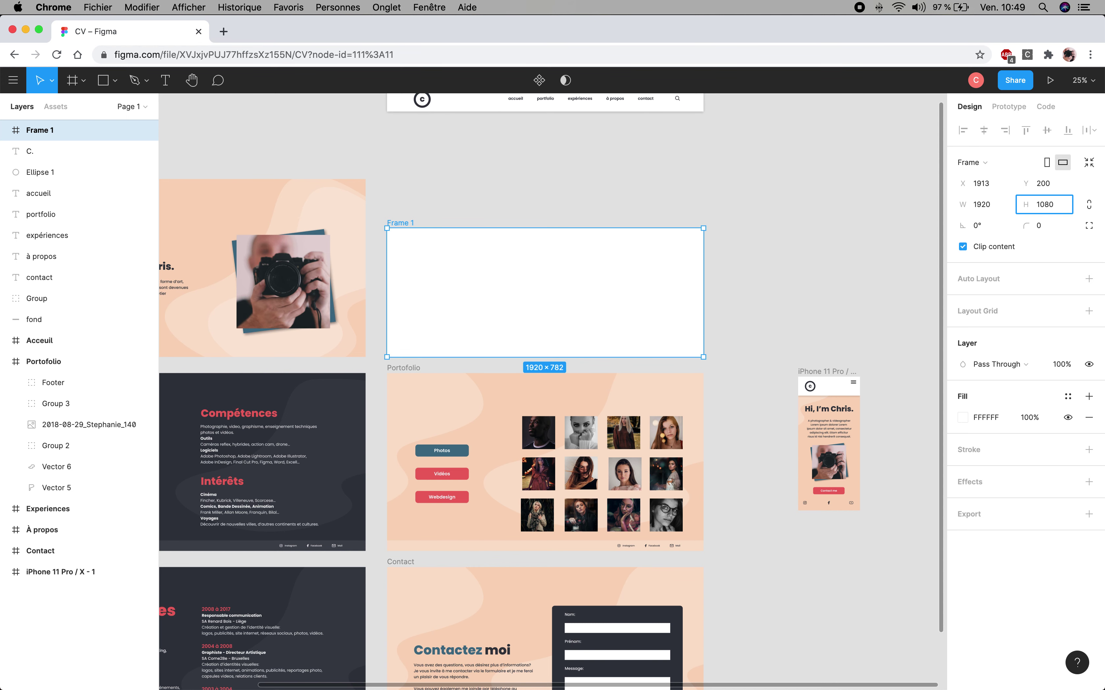
key(Return)
Step: Move Frame 1 up to Y -98, level with the Acceuil frame
drag(629, 266, 629, 224)
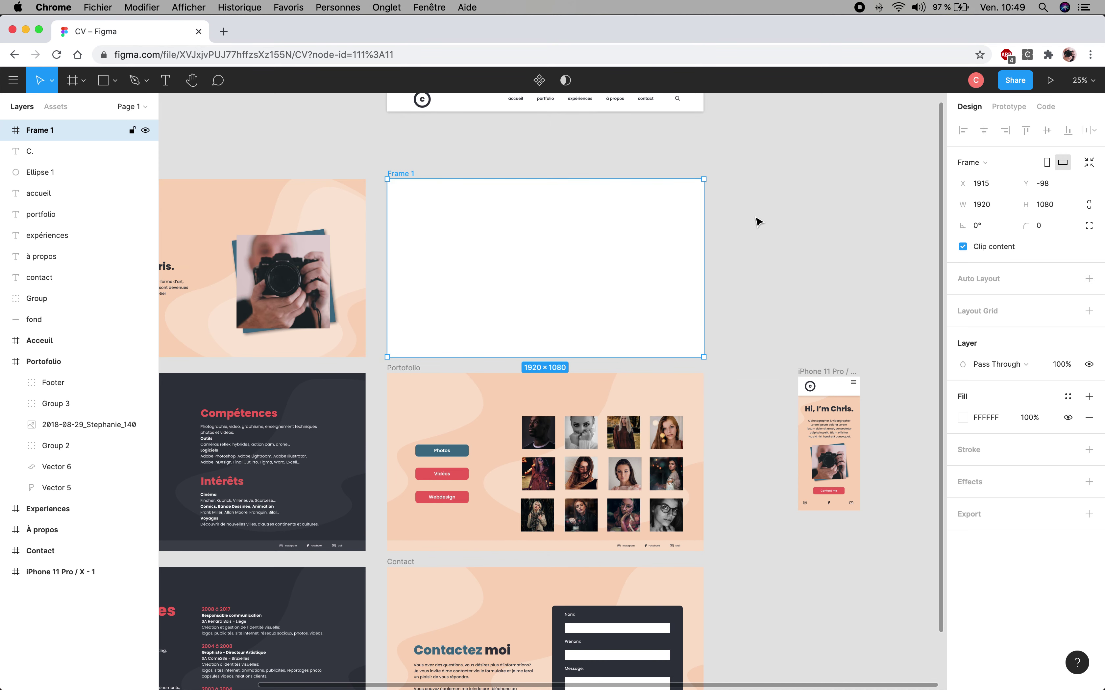
click(804, 225)
click(555, 289)
drag(436, 316, 546, 261)
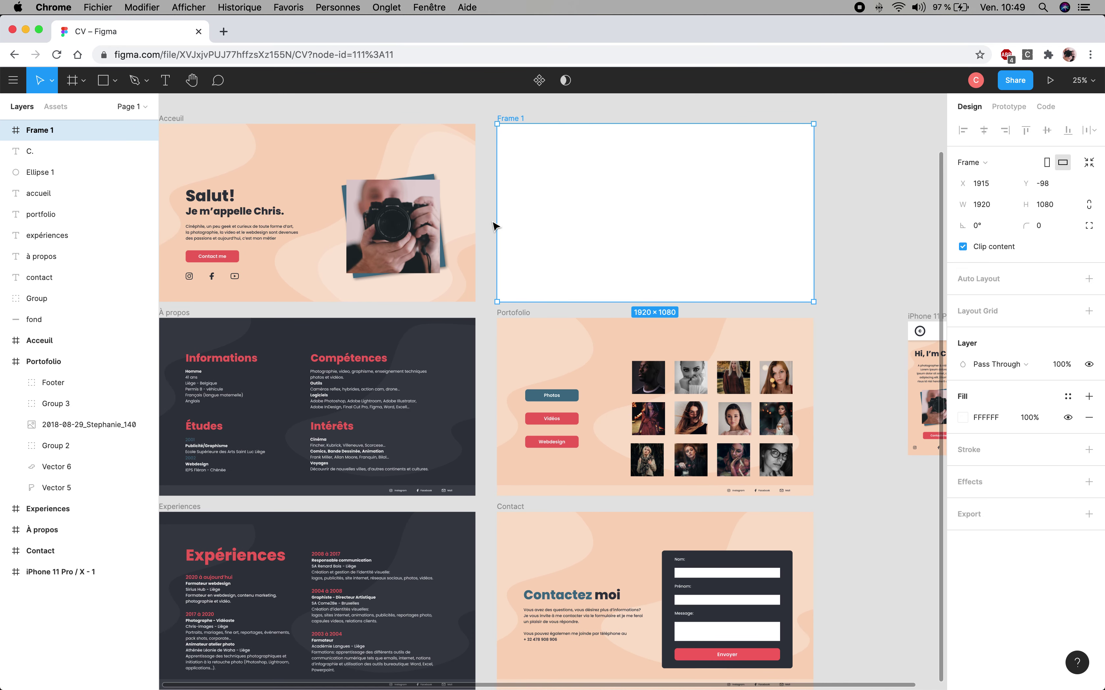
drag(387, 300, 434, 272)
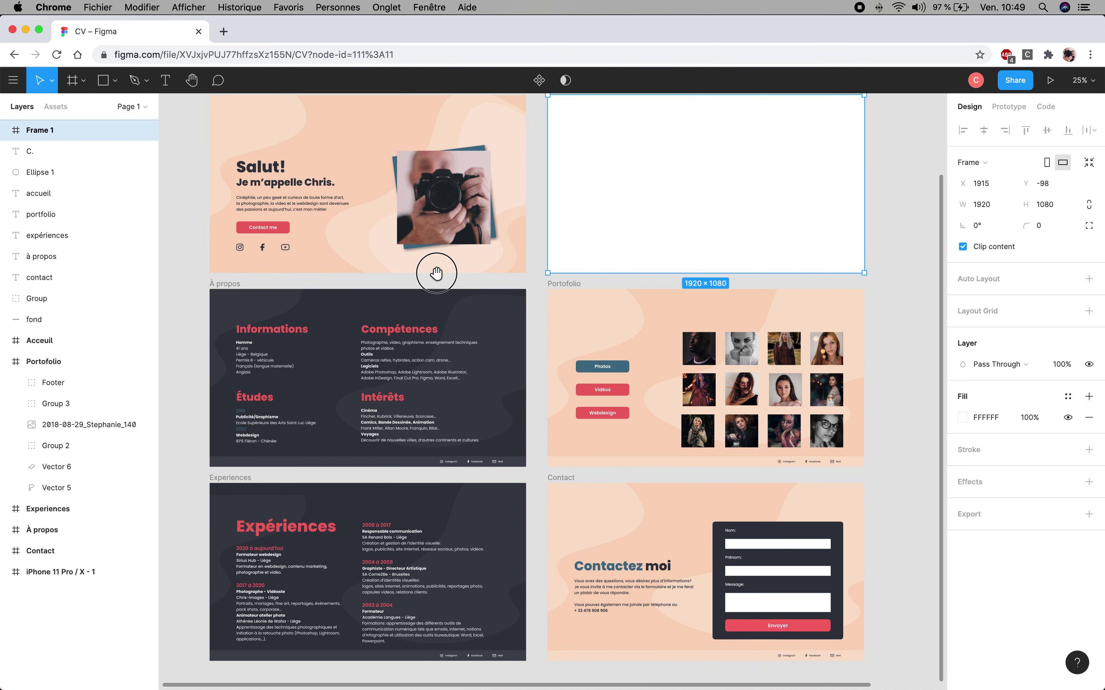
mouse_move(654, 213)
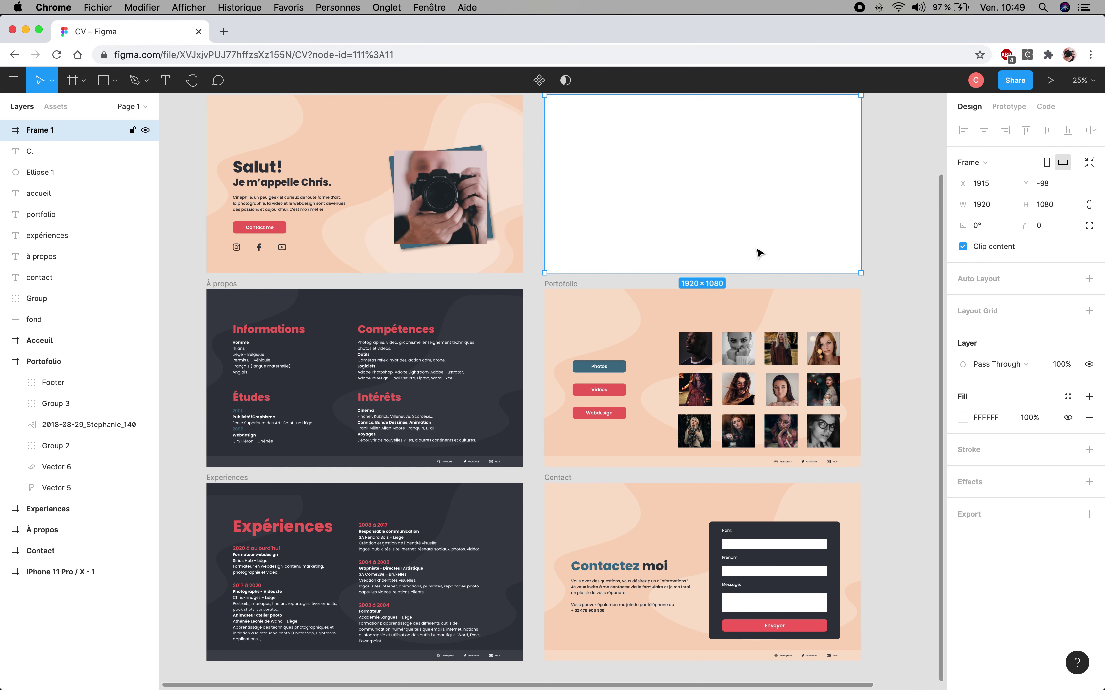
drag(759, 252, 724, 294)
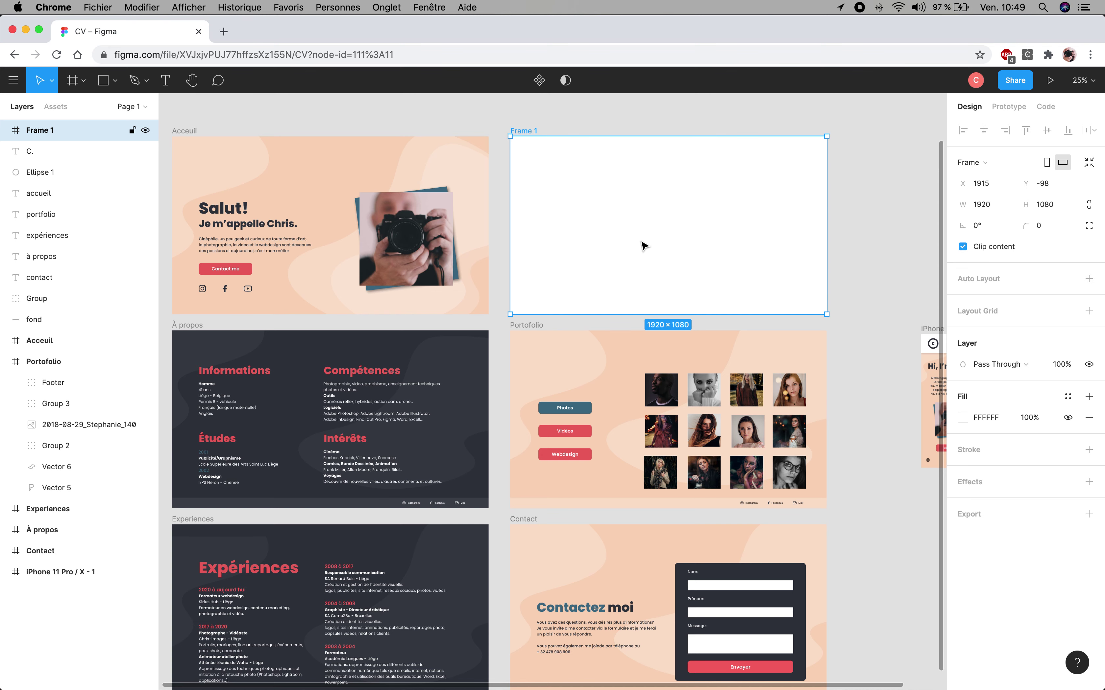
key(Delete)
drag(515, 298, 616, 217)
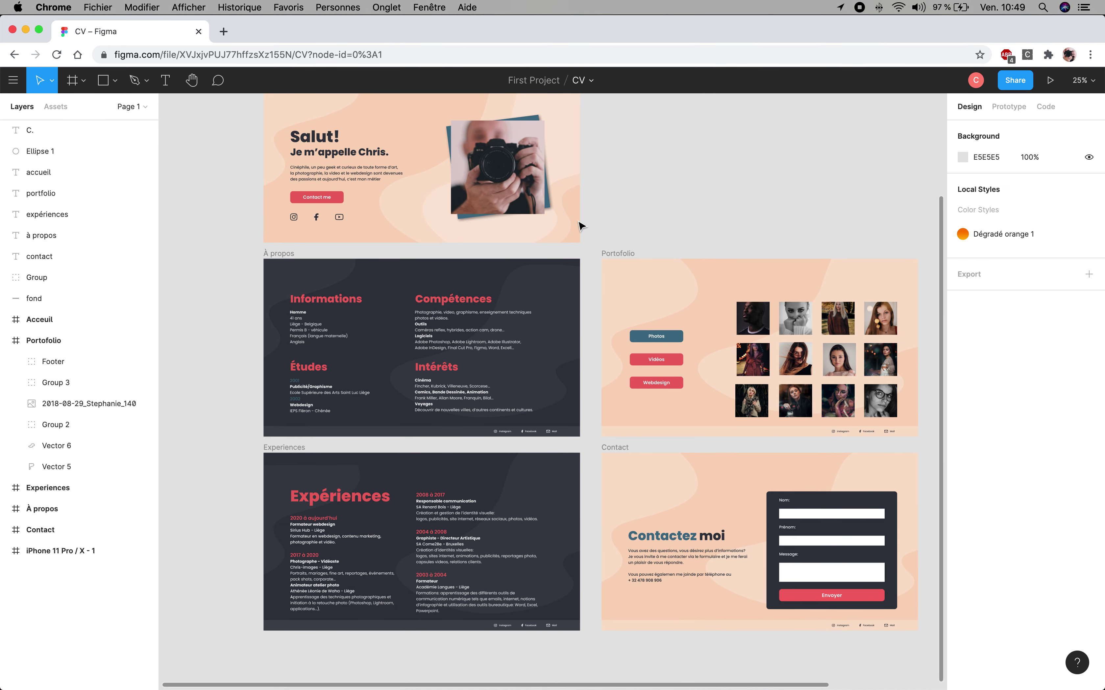
scroll(364, 328, down, 1)
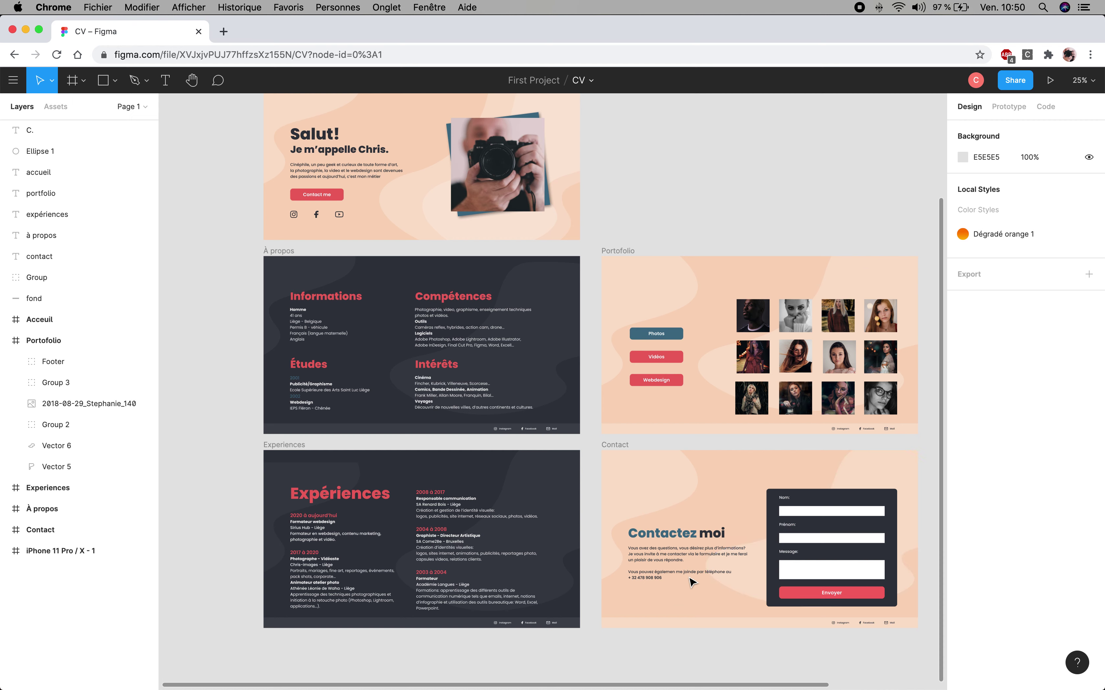
Step: Retype the Acceuil button label from 'Contact me' to 'Contactez moi'
double_click(319, 200)
double_click(320, 200)
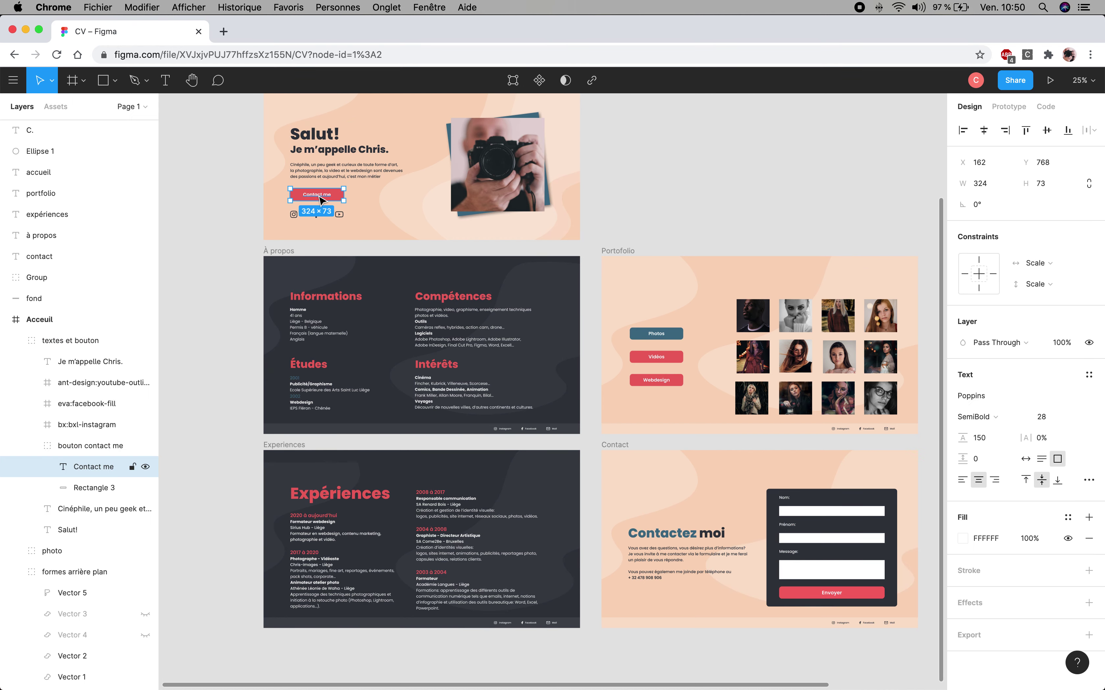
double_click(326, 195)
click(331, 195)
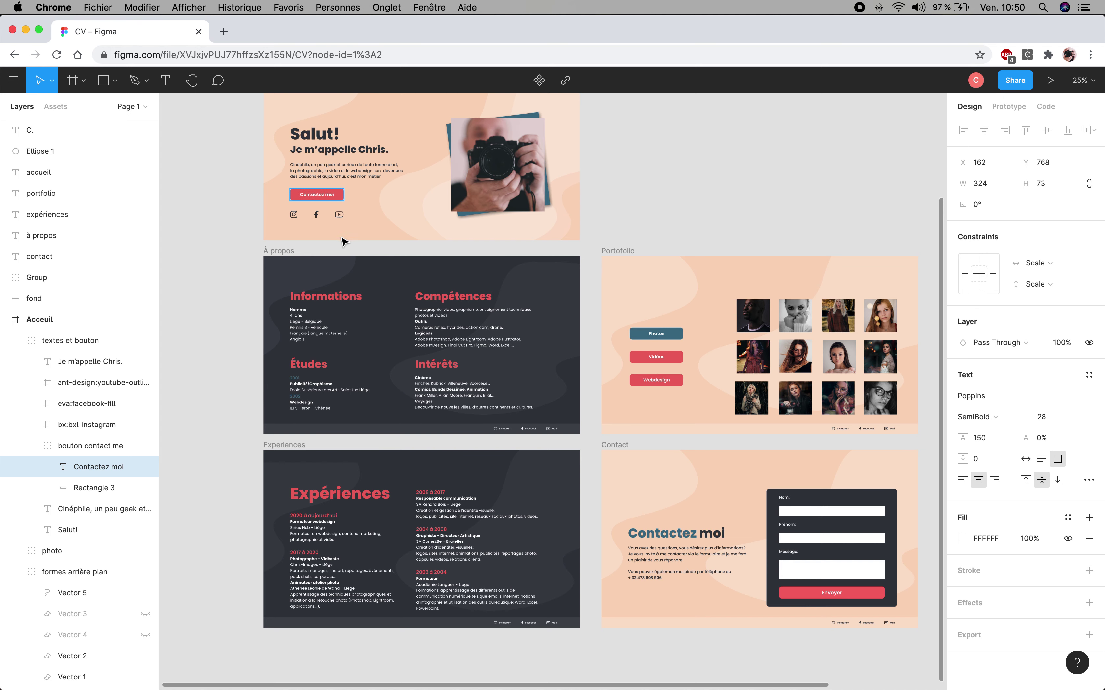
key(Escape)
click(714, 163)
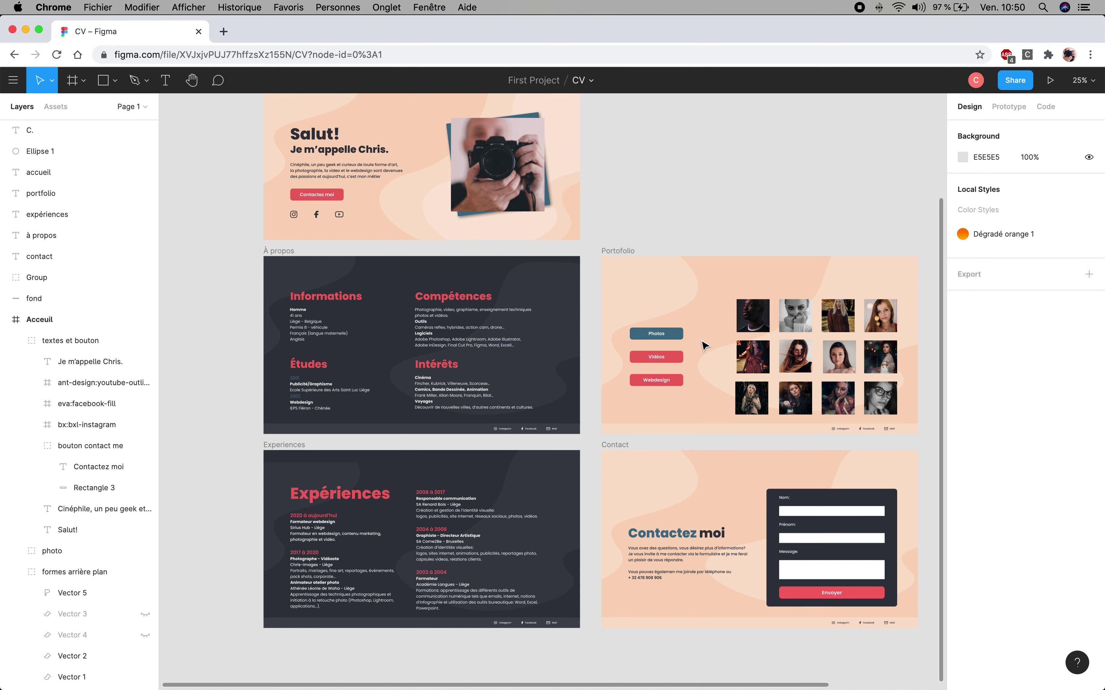
Step: Pan the canvas to bring the iPhone 11 Pro mockup frame into view
scroll(701, 310, up, 3)
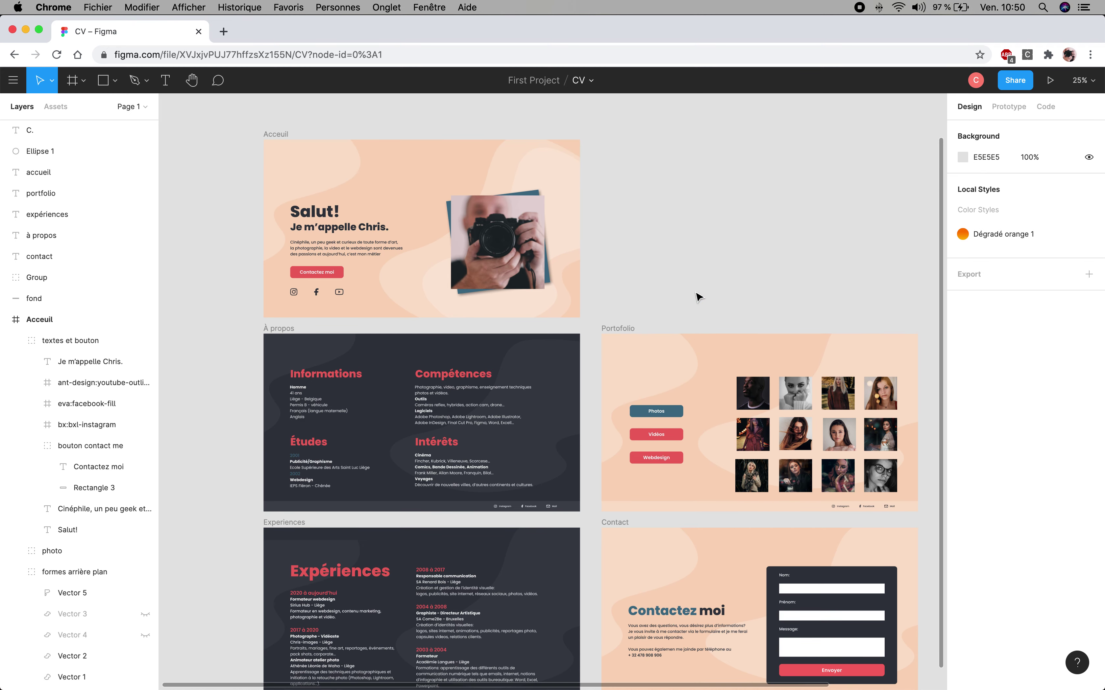
scroll(732, 368, down, 5)
scroll(732, 368, up, 6)
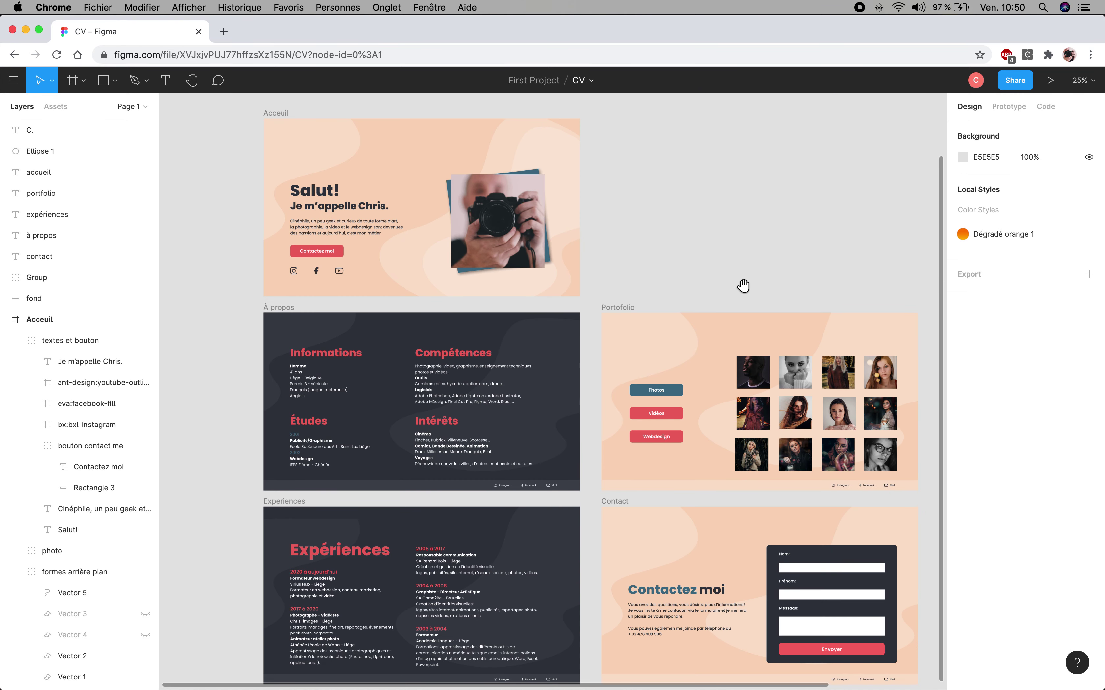
drag(632, 382, 478, 425)
scroll(554, 326, down, 5)
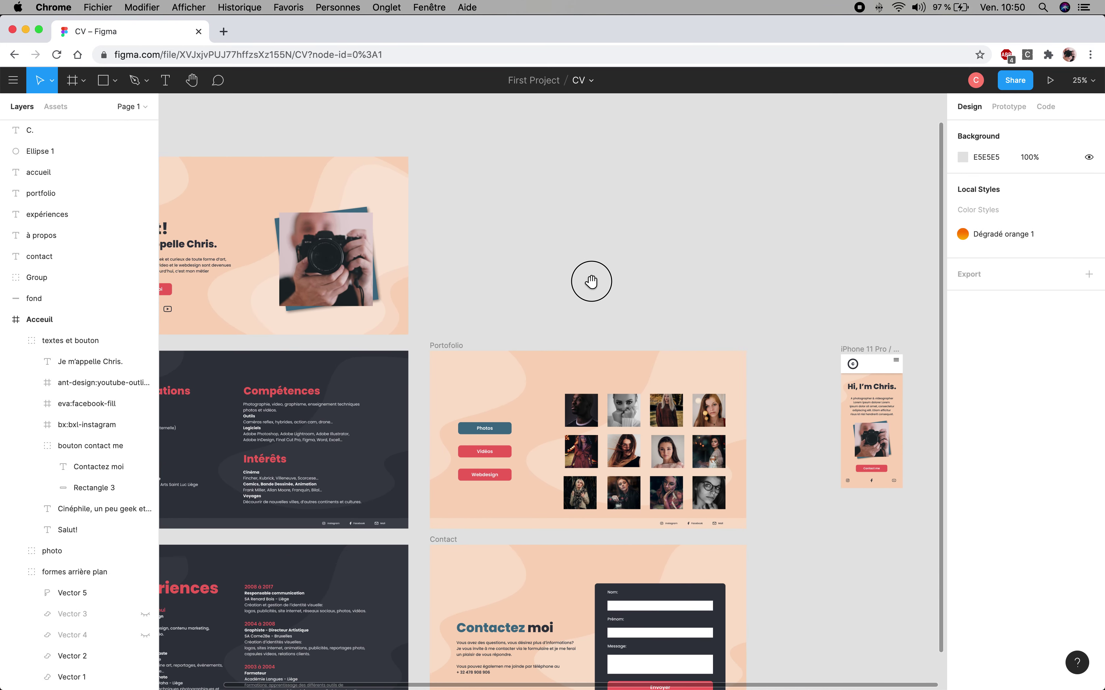
drag(511, 209, 456, 173)
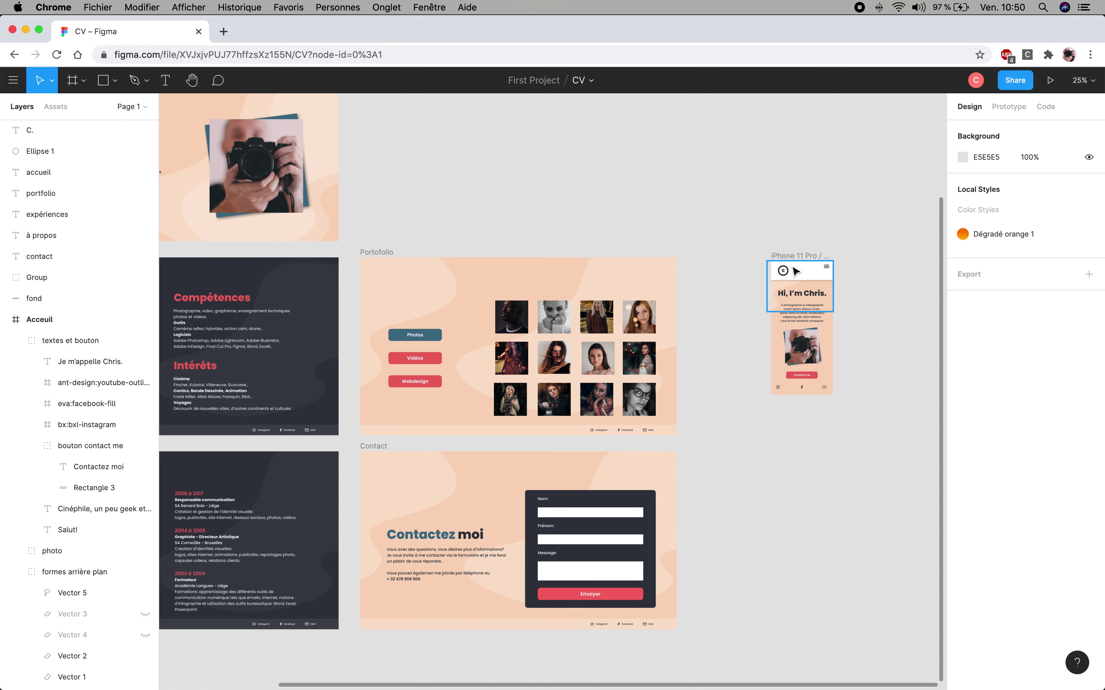
mouse_move(38, 319)
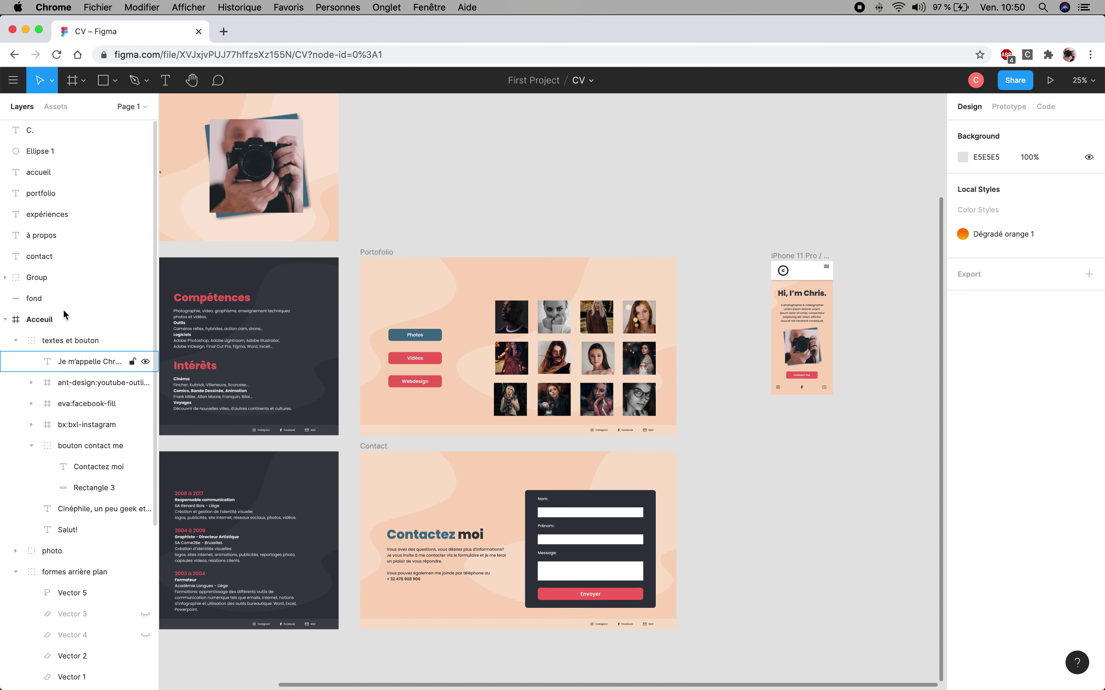
Step: Collapse the Acceuil frame's layers and briefly select the iPhone 11 Pro / X - 1 frame
click(4, 320)
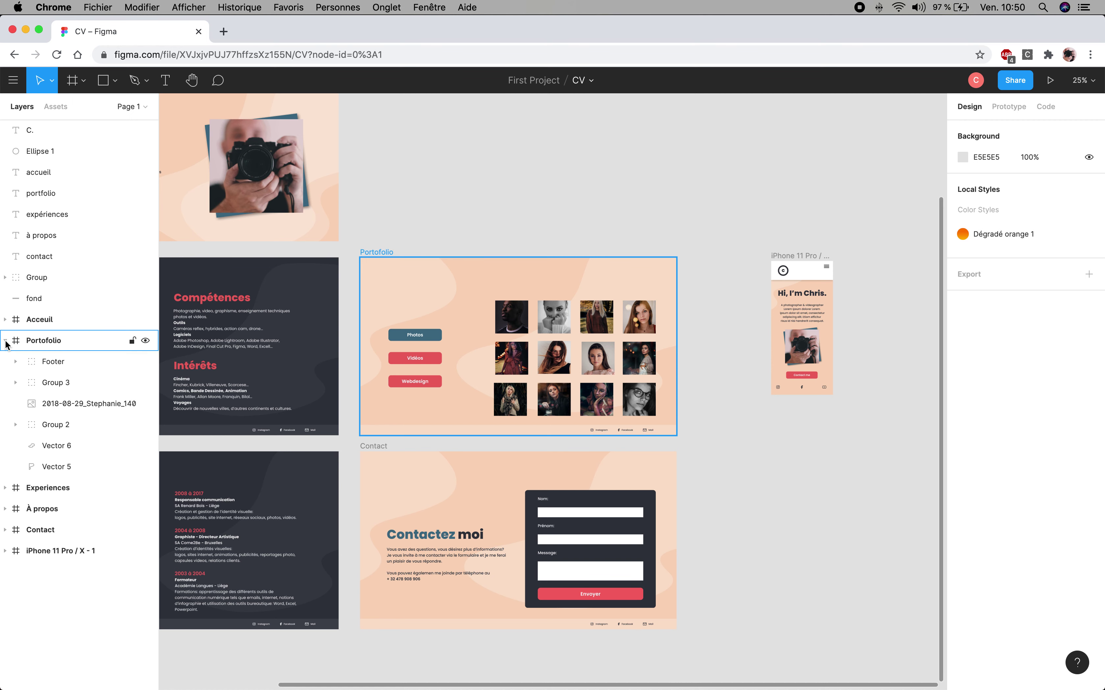
click(47, 426)
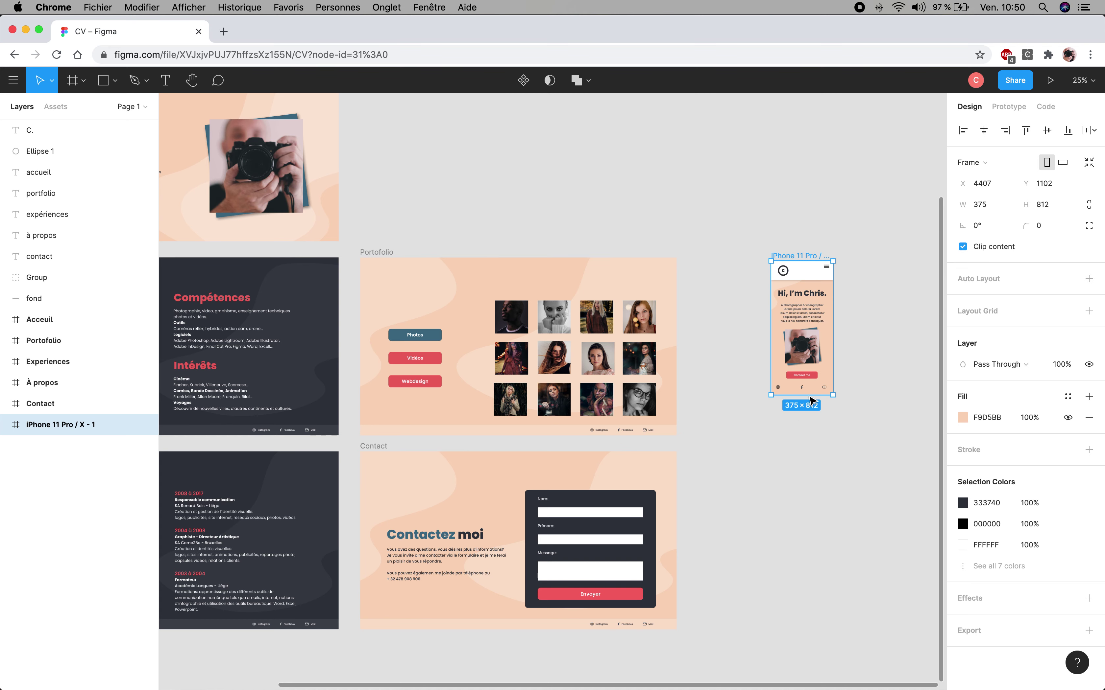
click(859, 299)
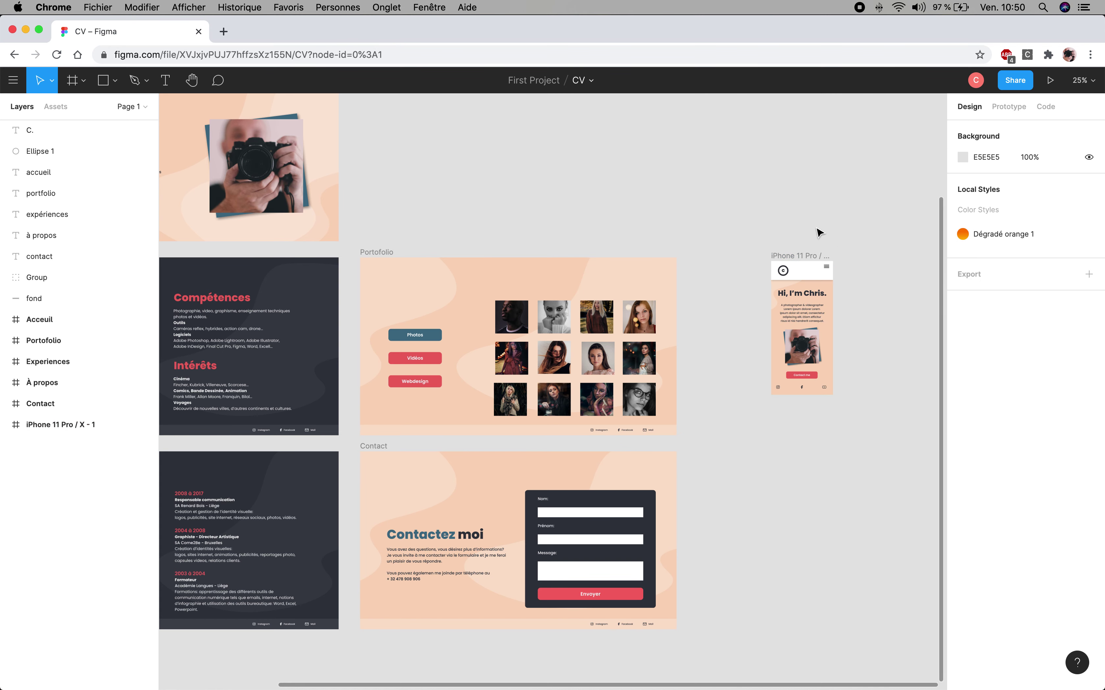
Step: Pan around the page frames and the navigation bar above Acceuil
drag(375, 267, 631, 380)
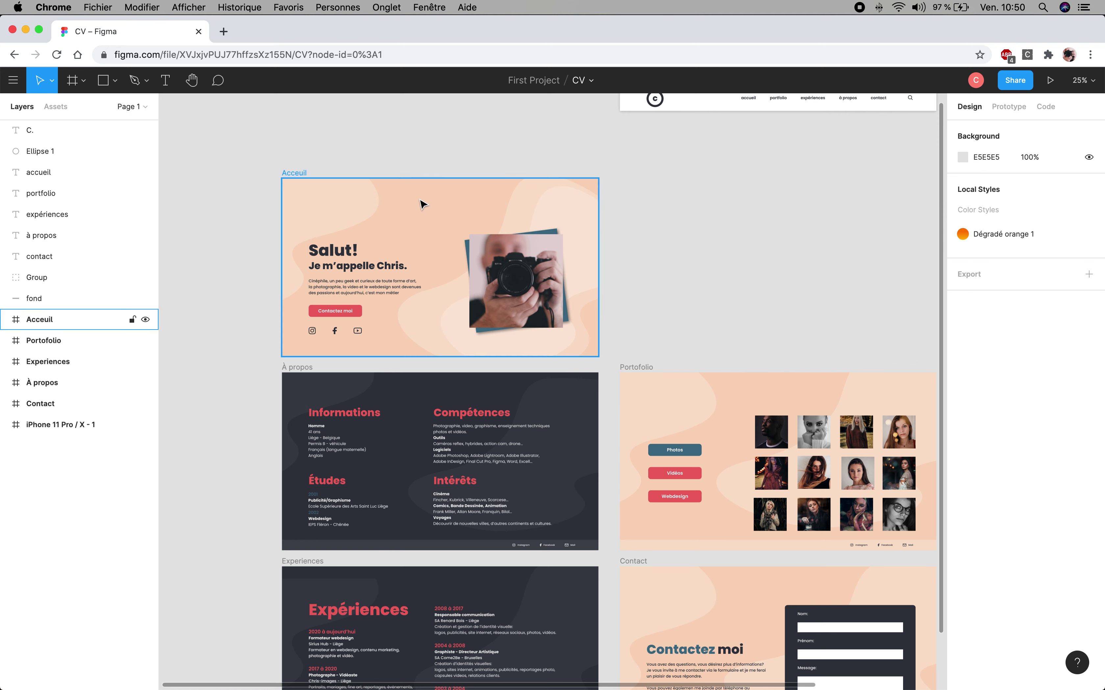
drag(636, 197, 520, 285)
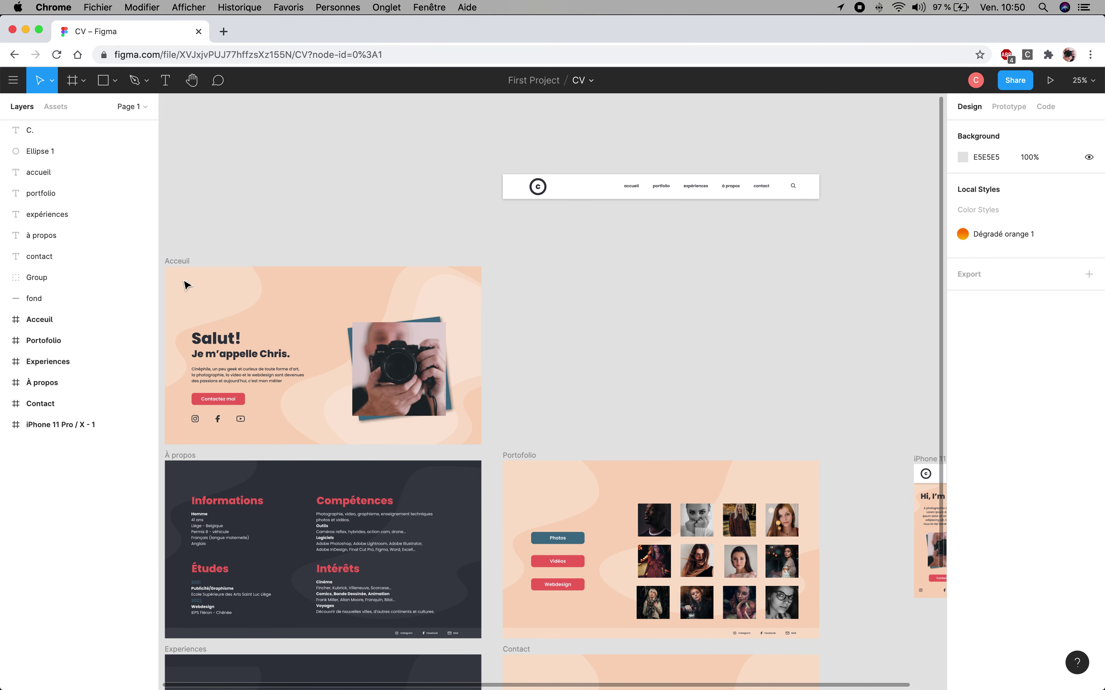
drag(493, 553, 555, 341)
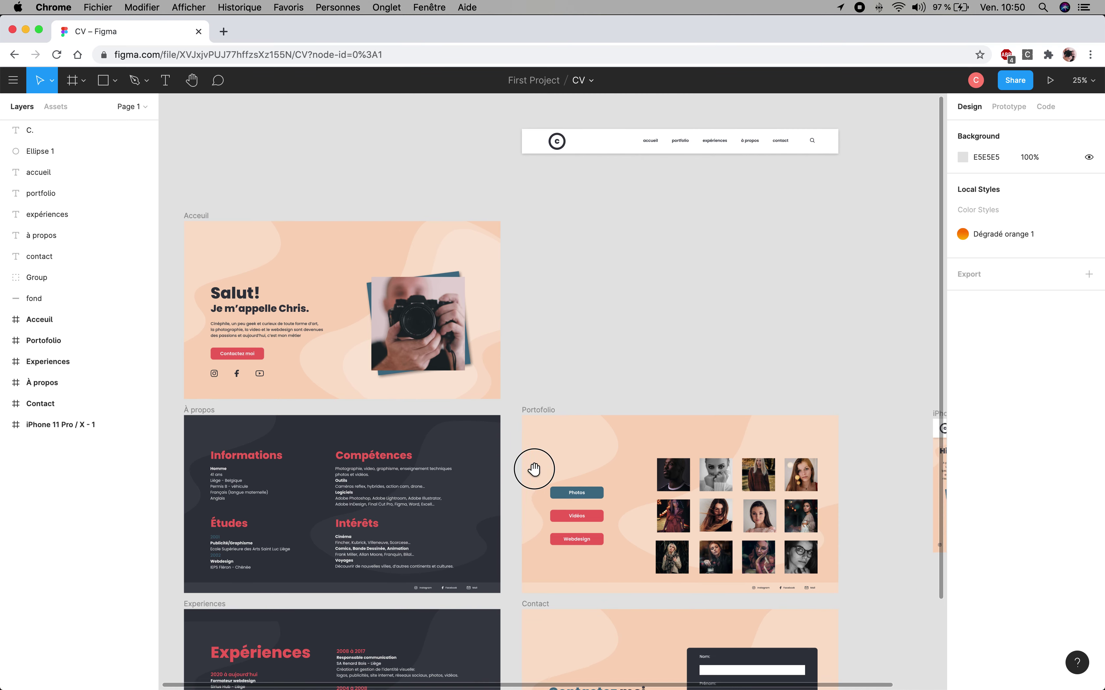
drag(500, 185, 525, 431)
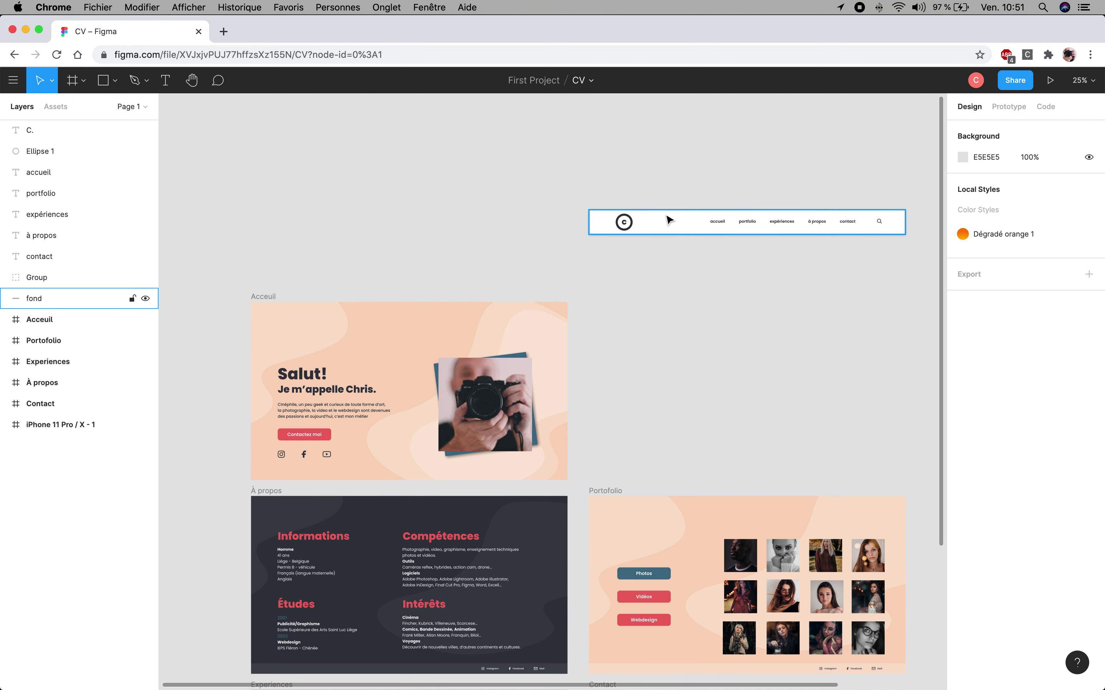
Step: Select the header bar pieces and pan between them and the page frames
mouse_move(562, 179)
mouse_down()
mouse_move(914, 247)
mouse_move(678, 172)
mouse_up()
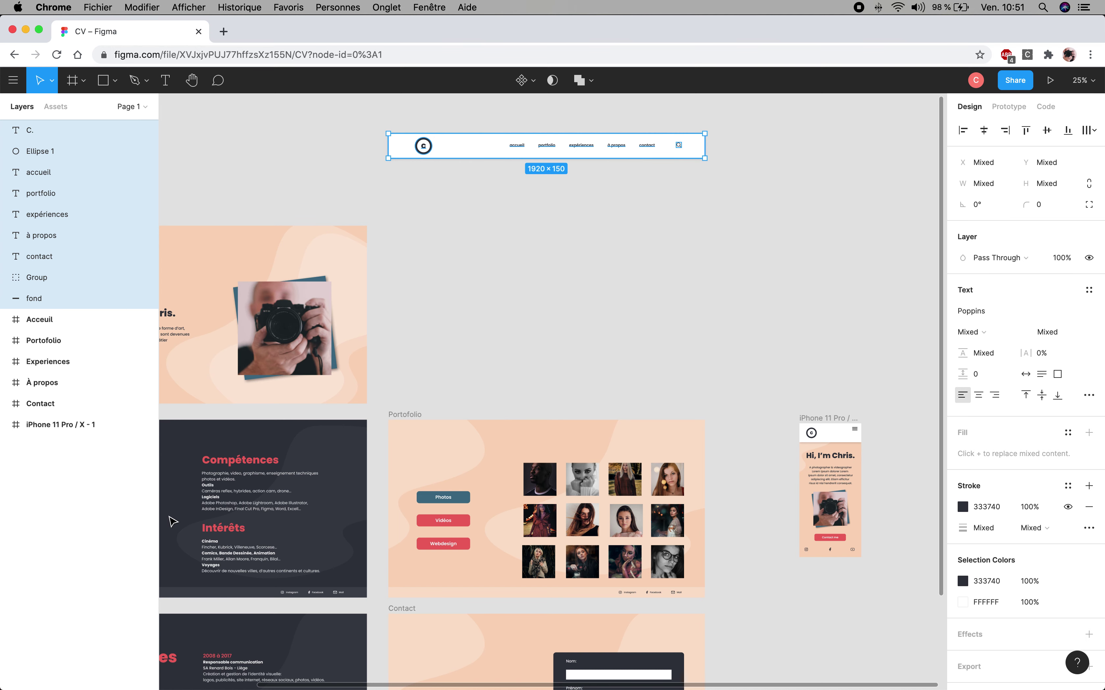
scroll(292, 575, down, 1)
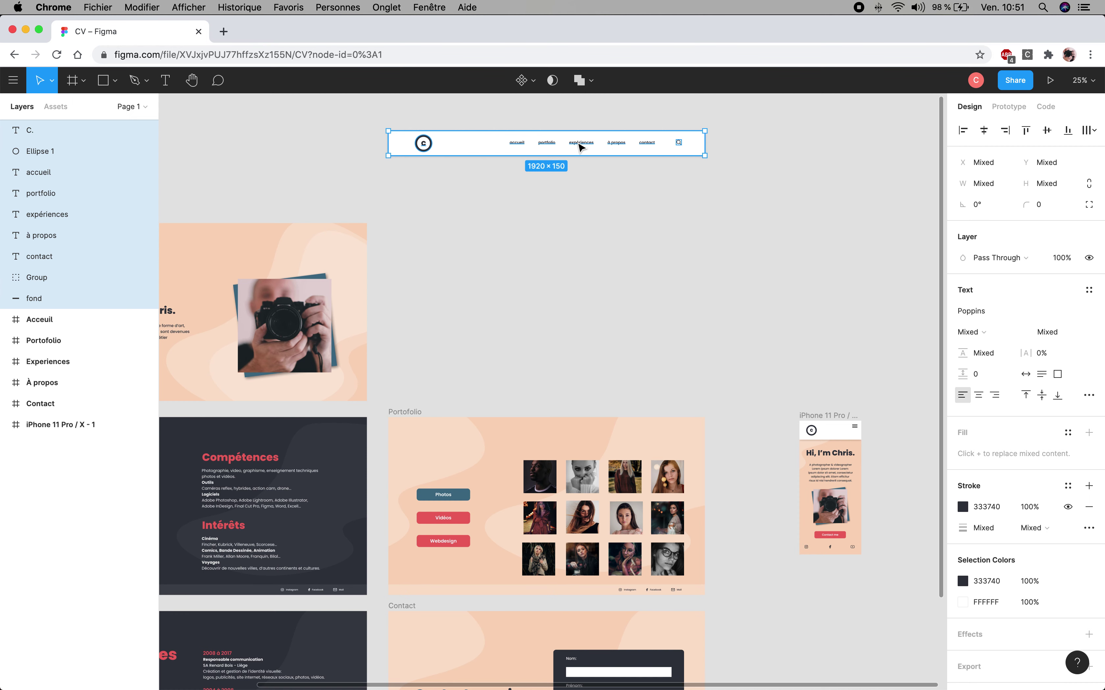
drag(510, 335, 618, 154)
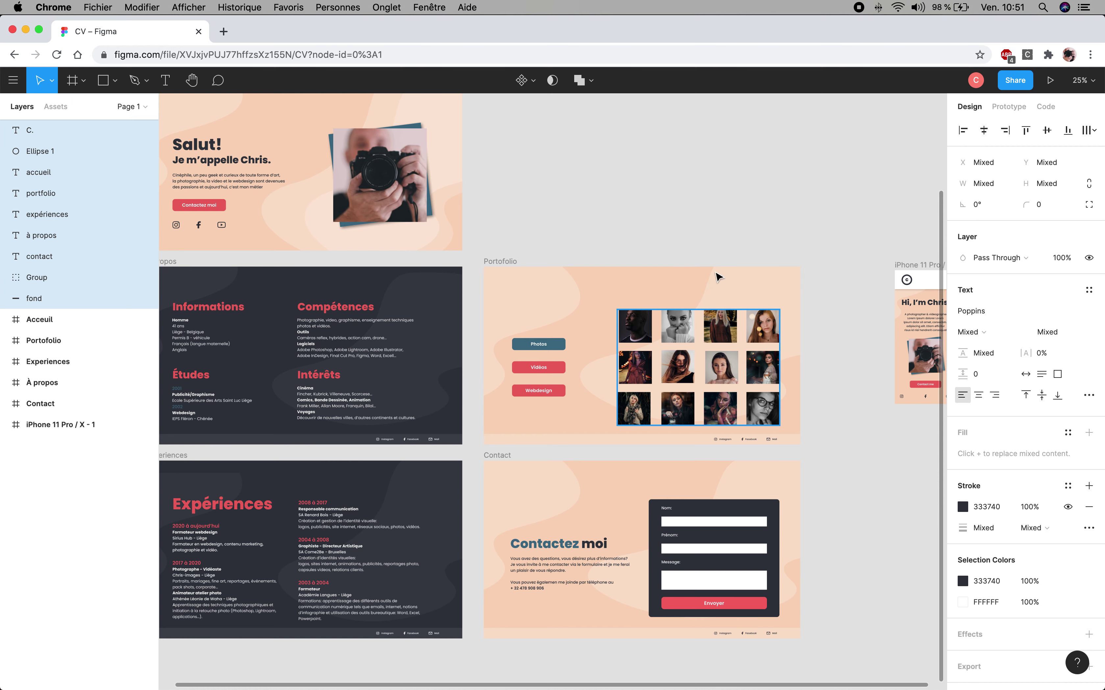
drag(675, 205, 683, 361)
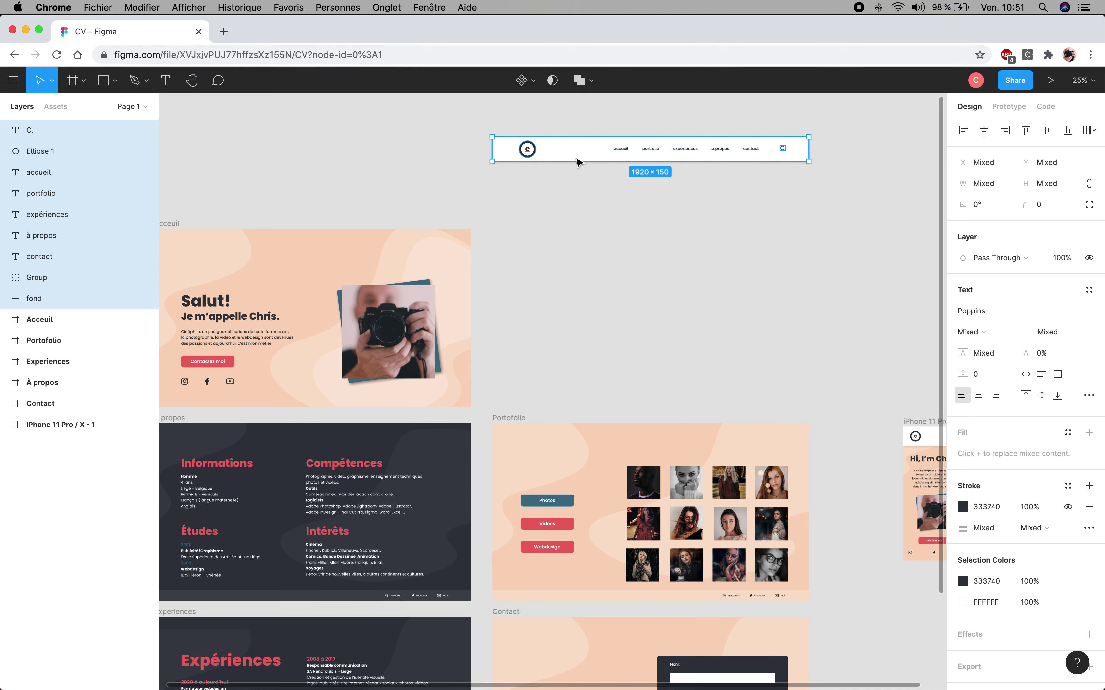
Step: Marquee-select every header bar layer again, then zoom in on the bar
click(588, 176)
click(849, 132)
drag(849, 132, 446, 183)
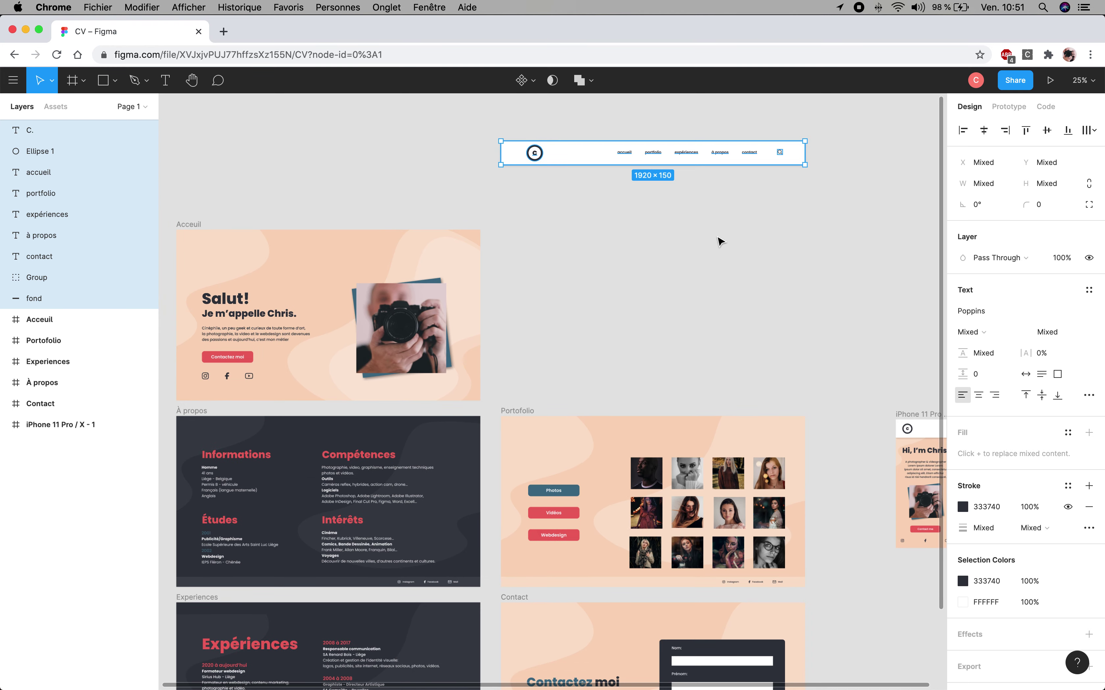
scroll(720, 241, up, 2)
scroll(714, 240, up, 3)
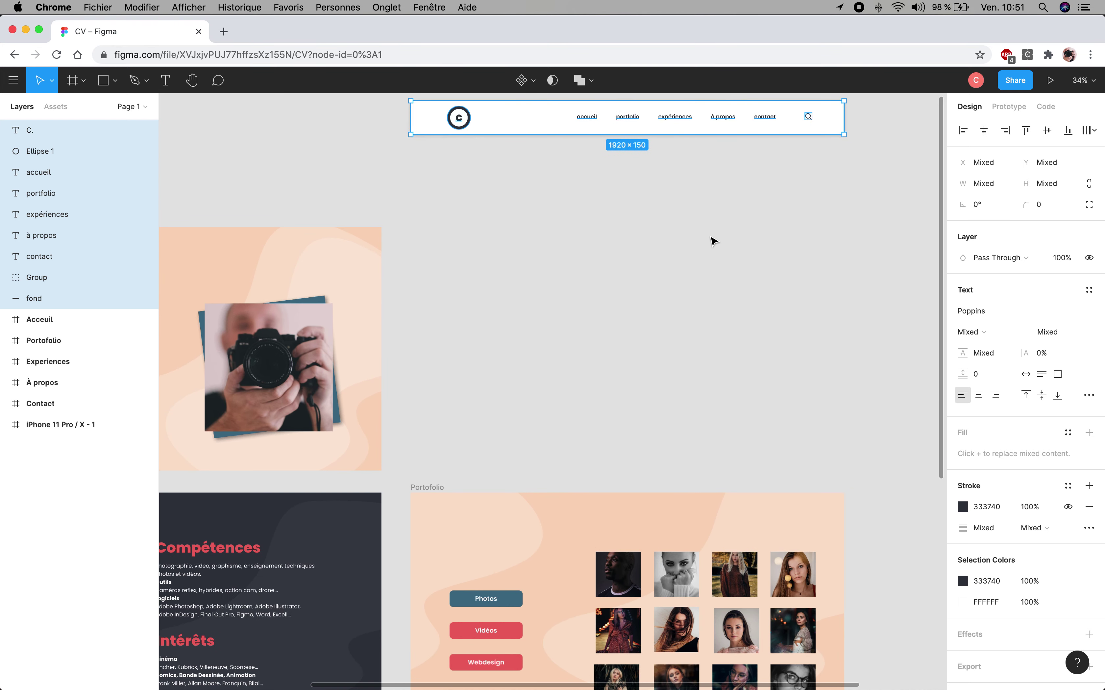
scroll(712, 239, up, 1)
Step: Select all the header bar layers and group them with Cmd+G
drag(696, 178, 646, 267)
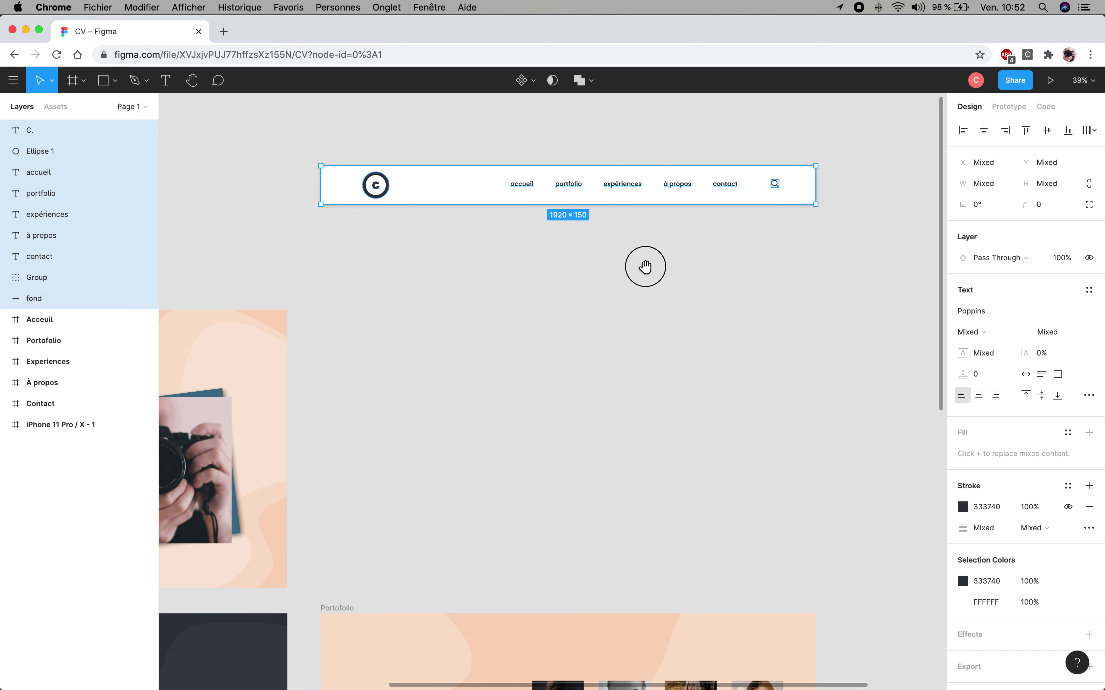
click(719, 276)
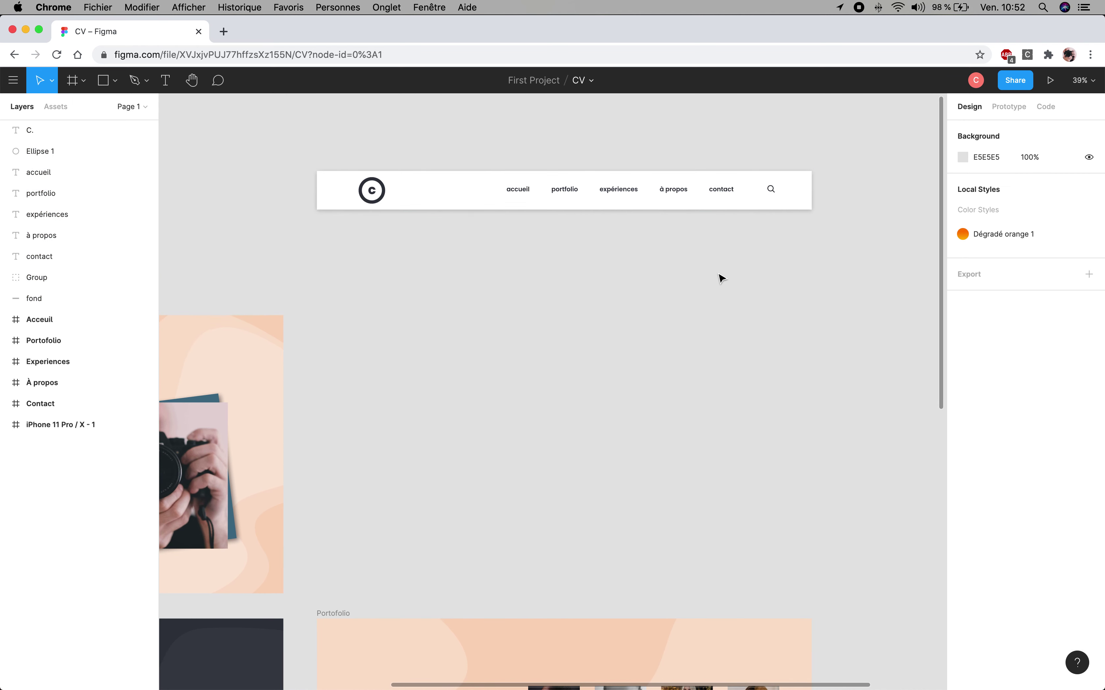
drag(851, 122, 726, 170)
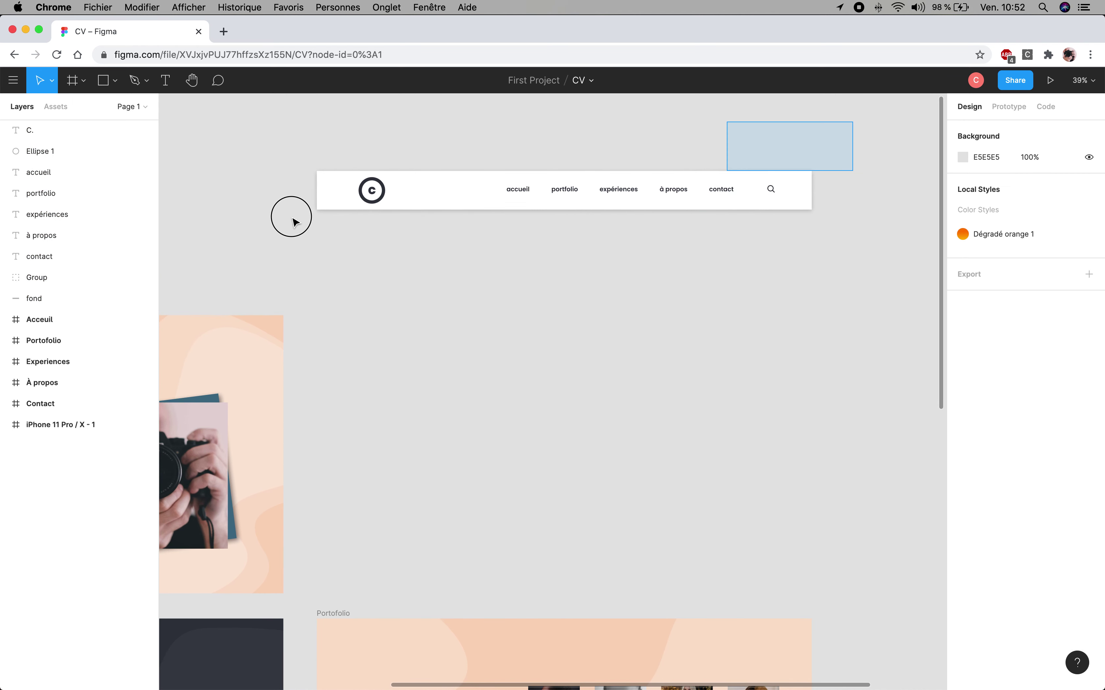
drag(230, 228, 232, 230)
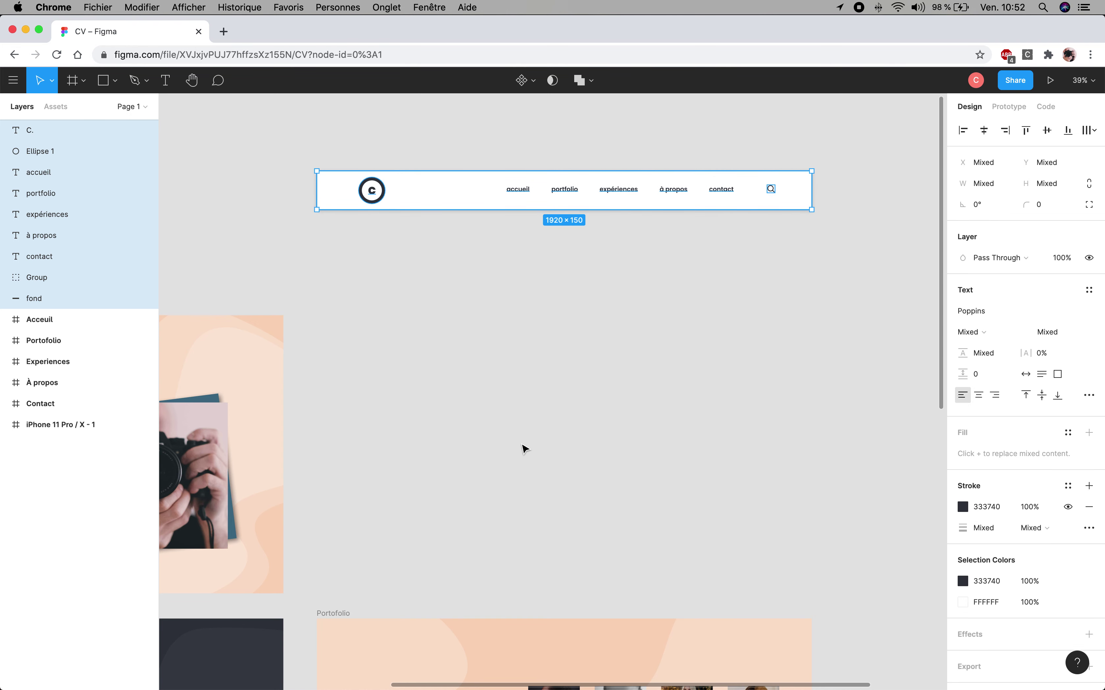
key(super+g)
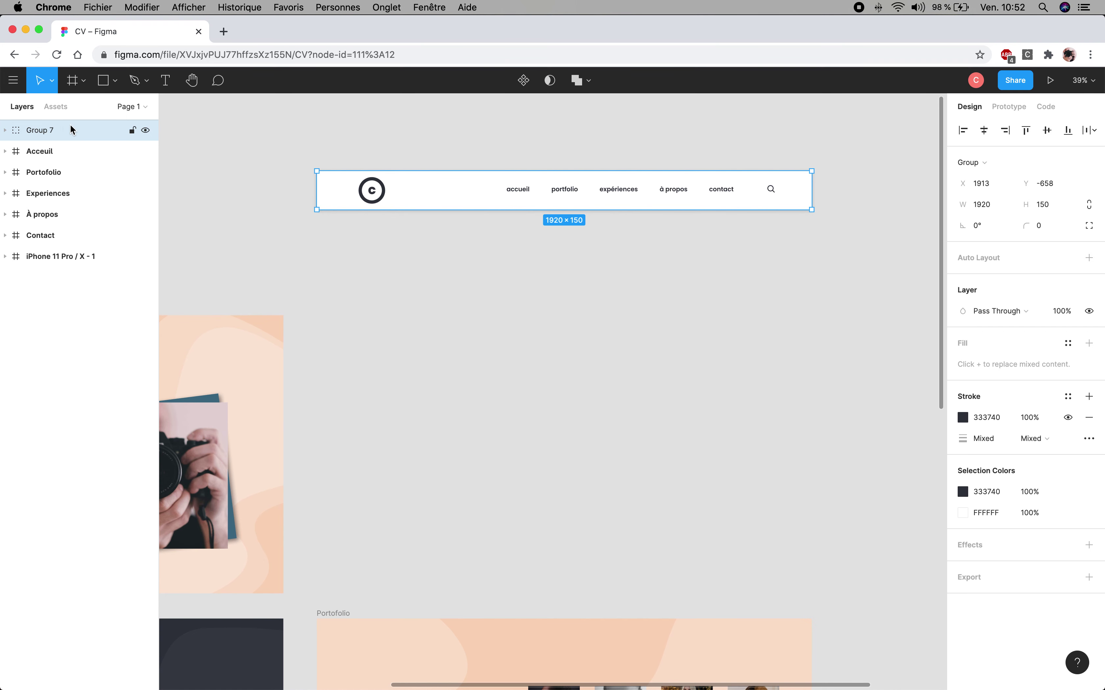
Step: Rename the new header group to NAVIGATION
click(5, 131)
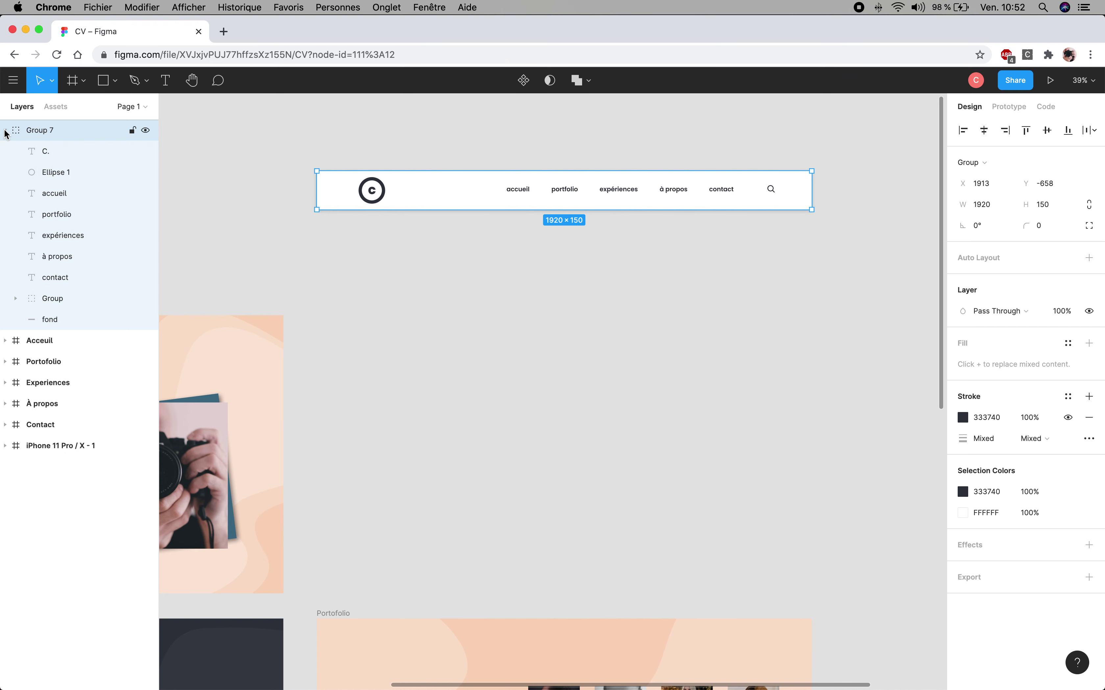
click(5, 131)
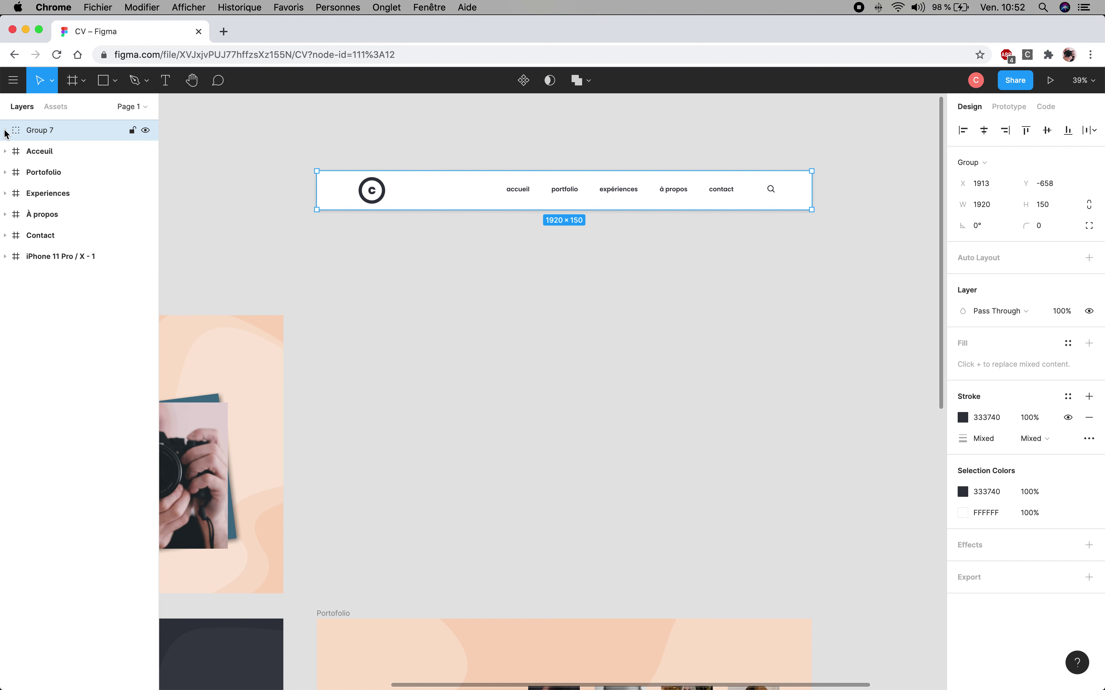
double_click(40, 132)
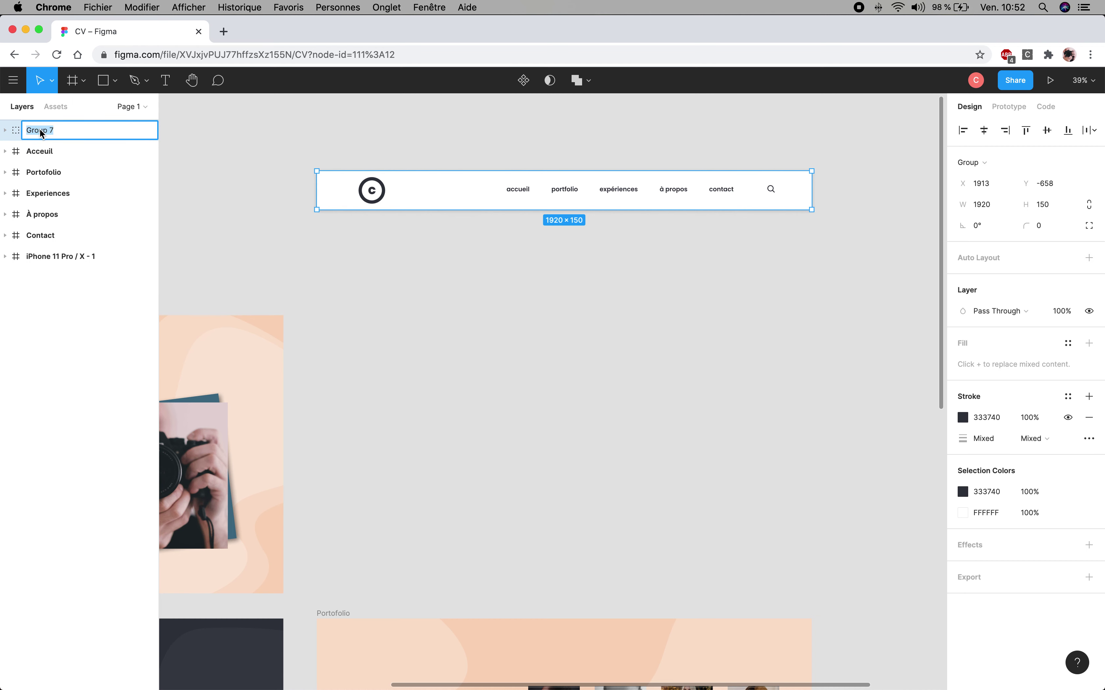
text(NAVIGATION)
key(Return)
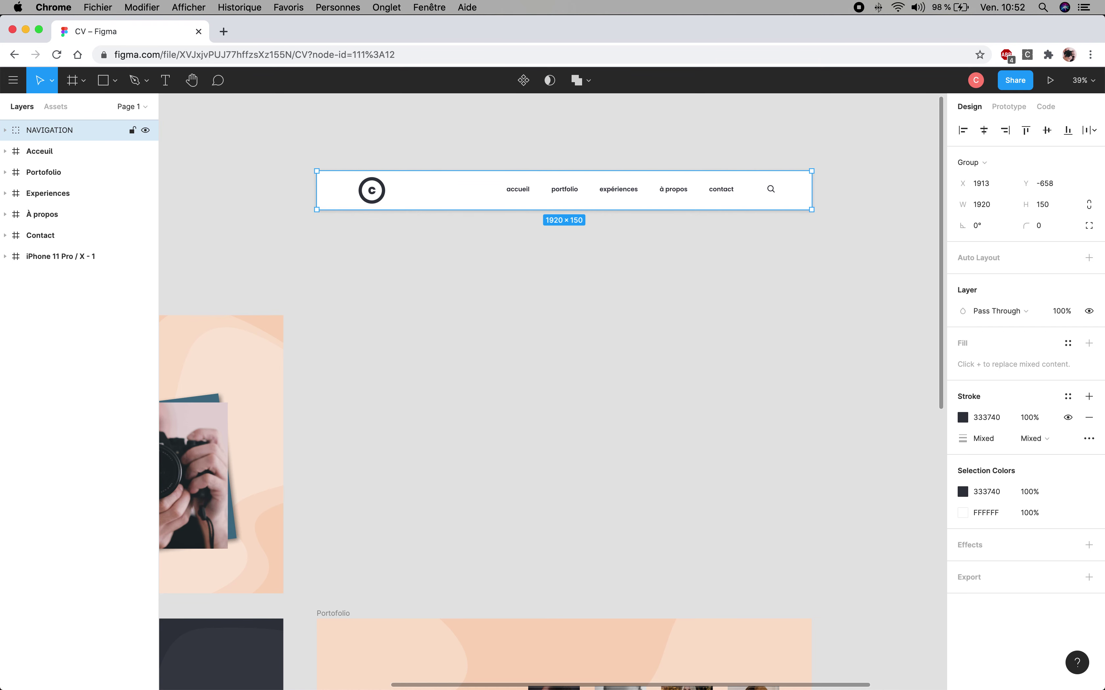
click(545, 308)
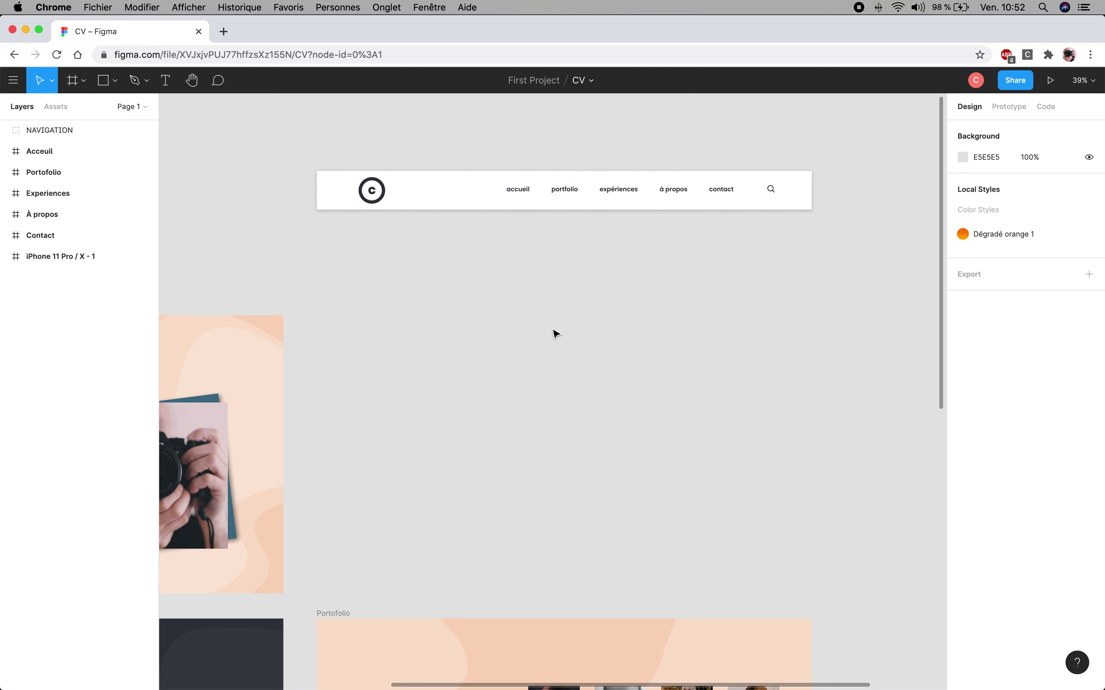
Step: Select the NAVIGATION group and expand its child layers in the Layers panel
mouse_move(335, 197)
mouse_down()
mouse_move(461, 245)
mouse_move(328, 201)
mouse_up()
click(471, 233)
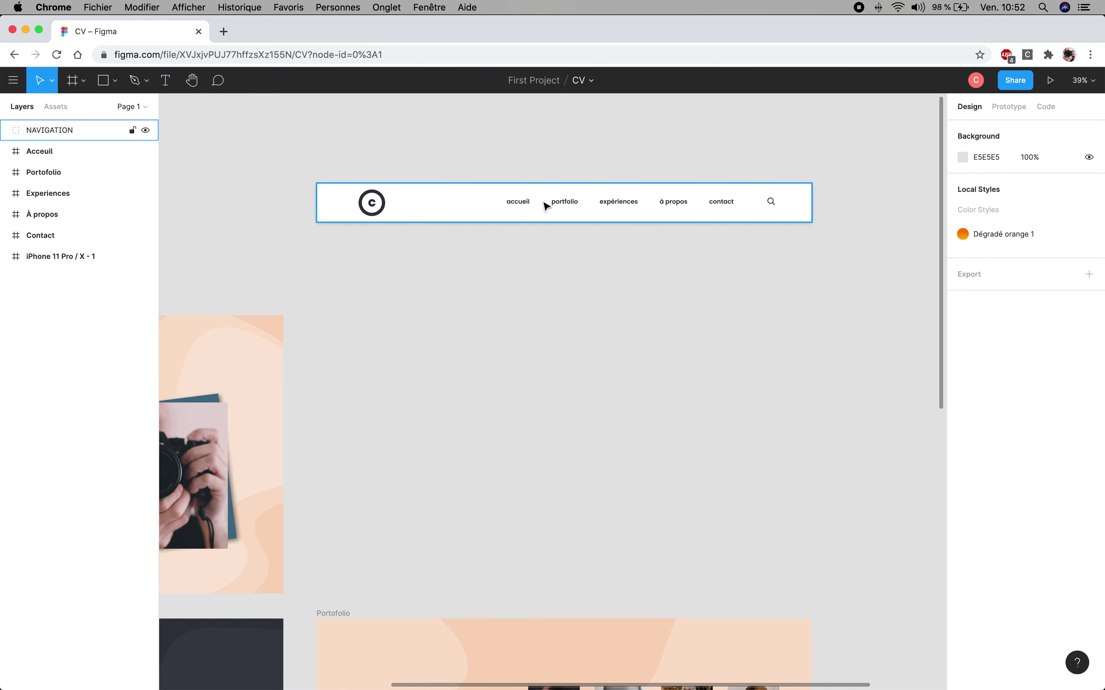
click(16, 135)
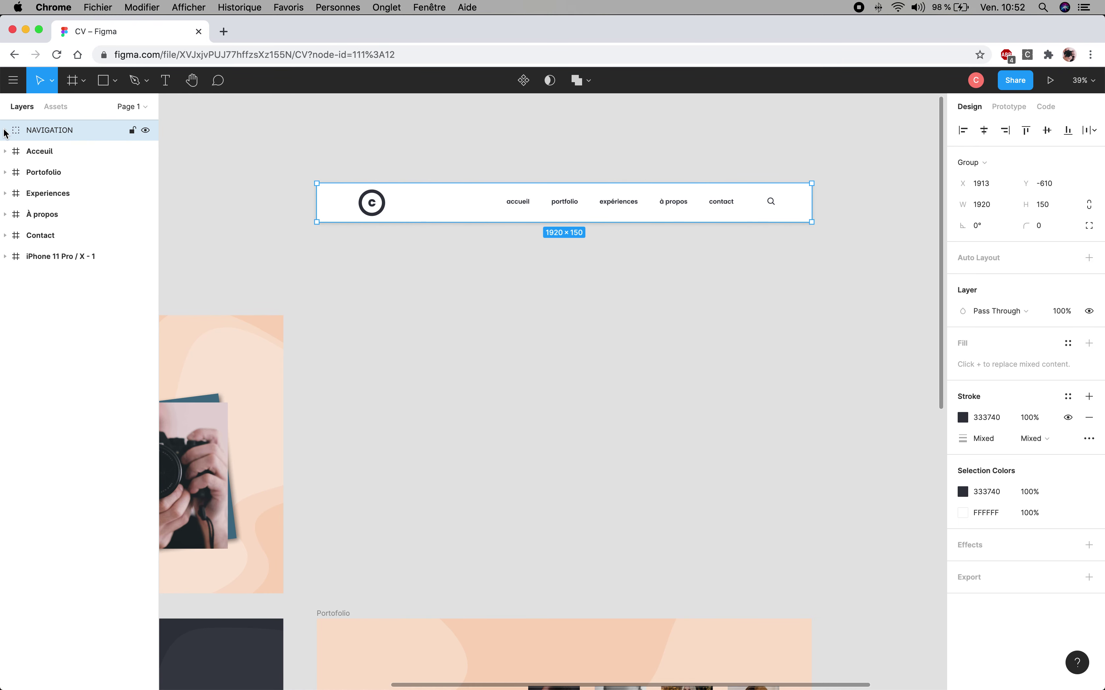
click(5, 131)
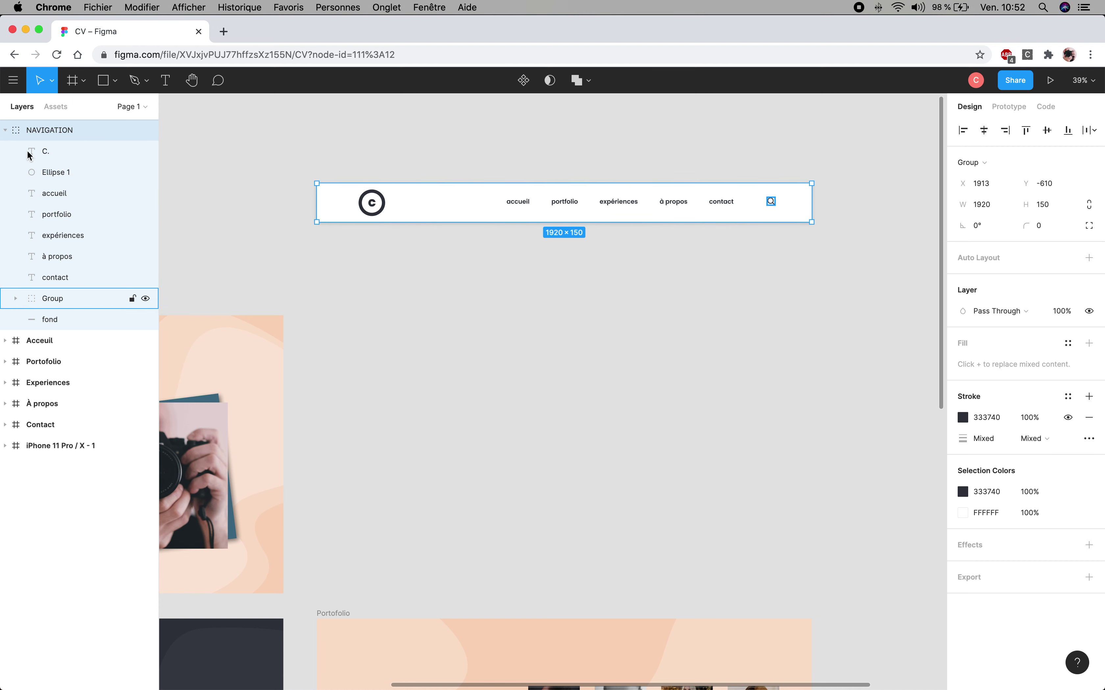
click(5, 132)
click(5, 131)
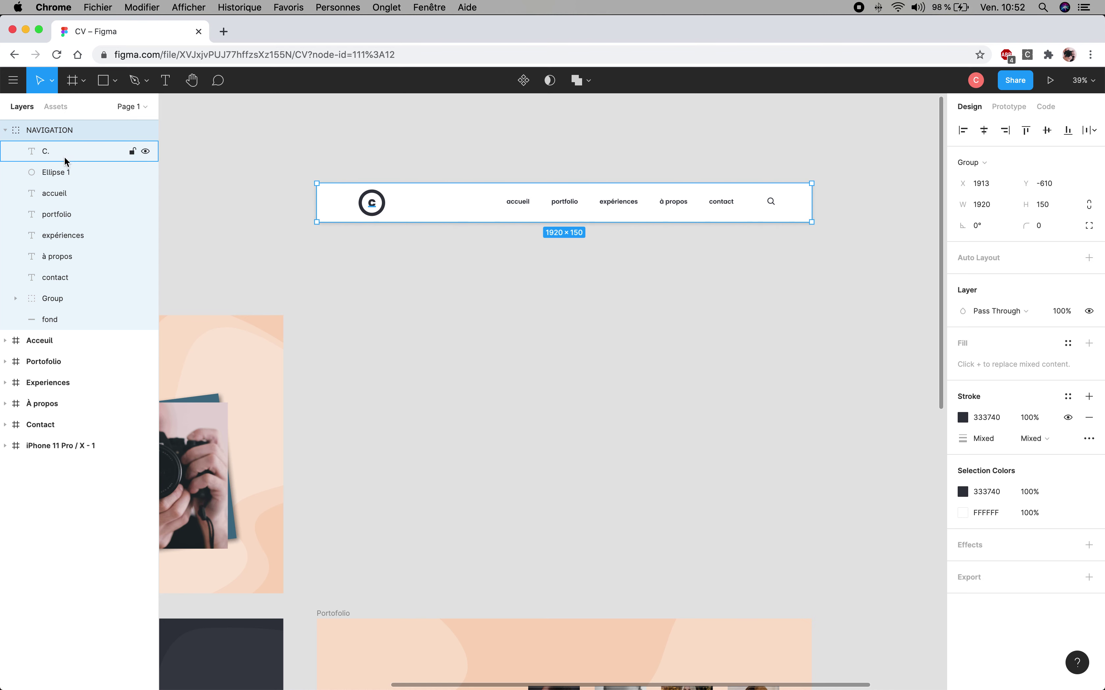
Step: Group the C. letter with Ellipse 1 and rename the group LOGO
click(62, 173)
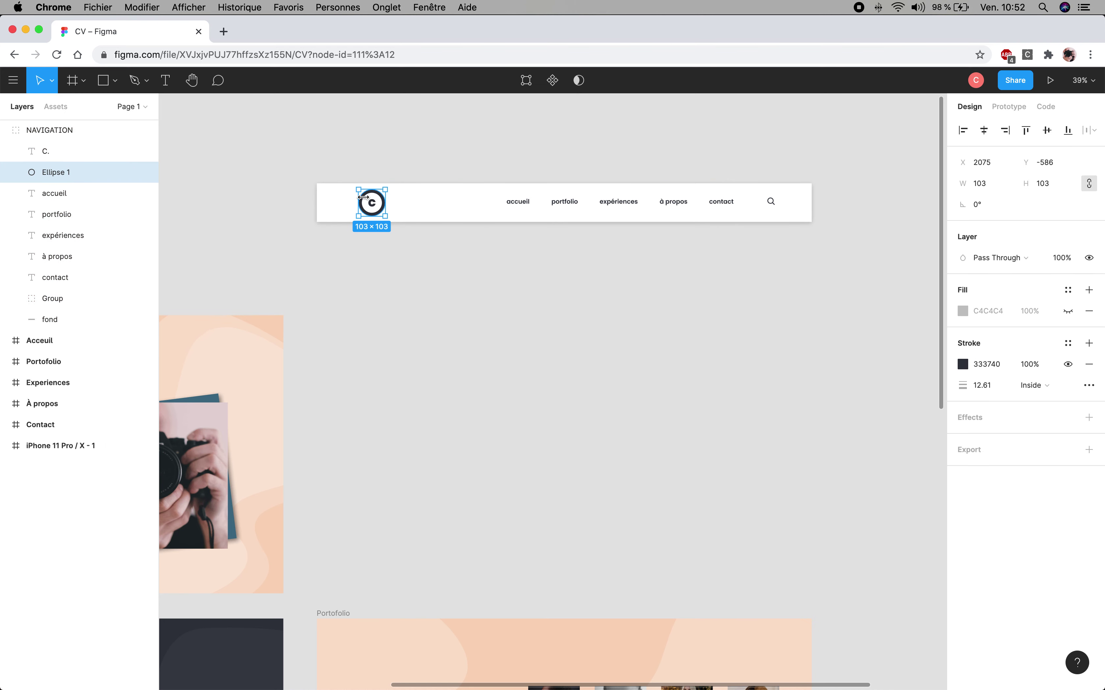
shift+click(60, 156)
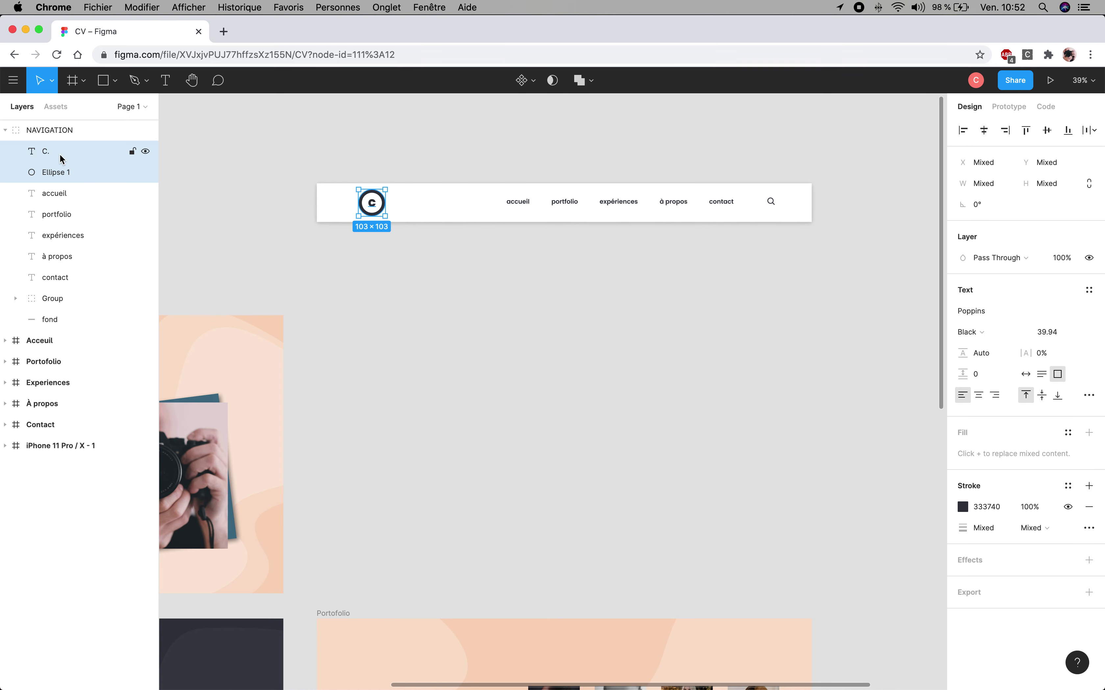
key(super+g)
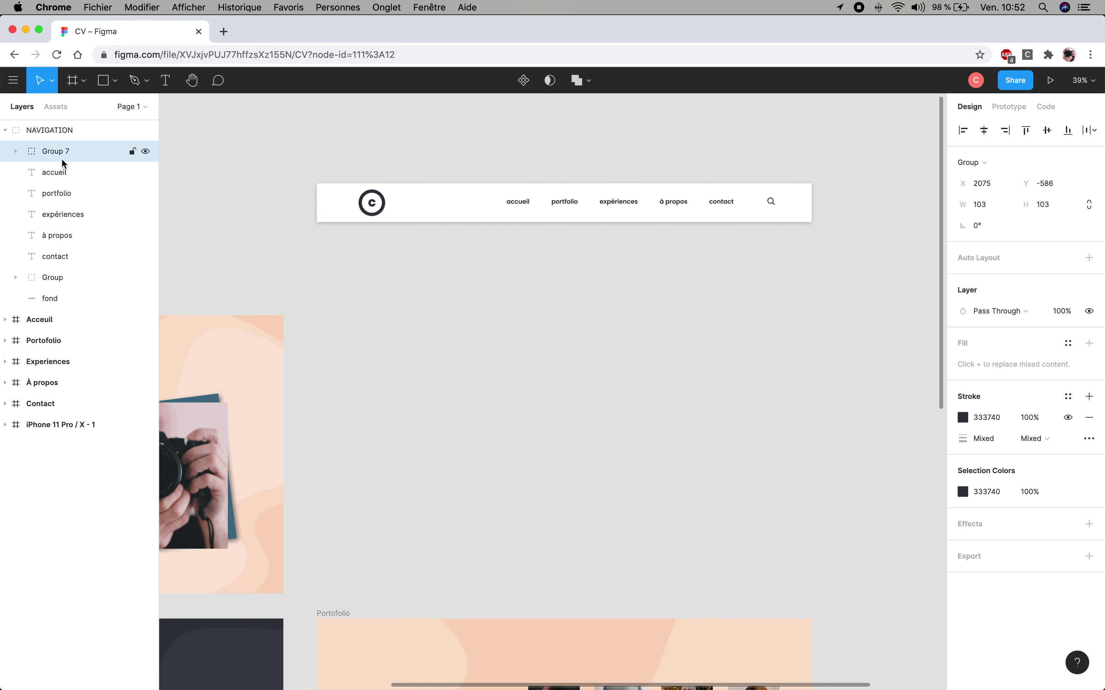
double_click(61, 154)
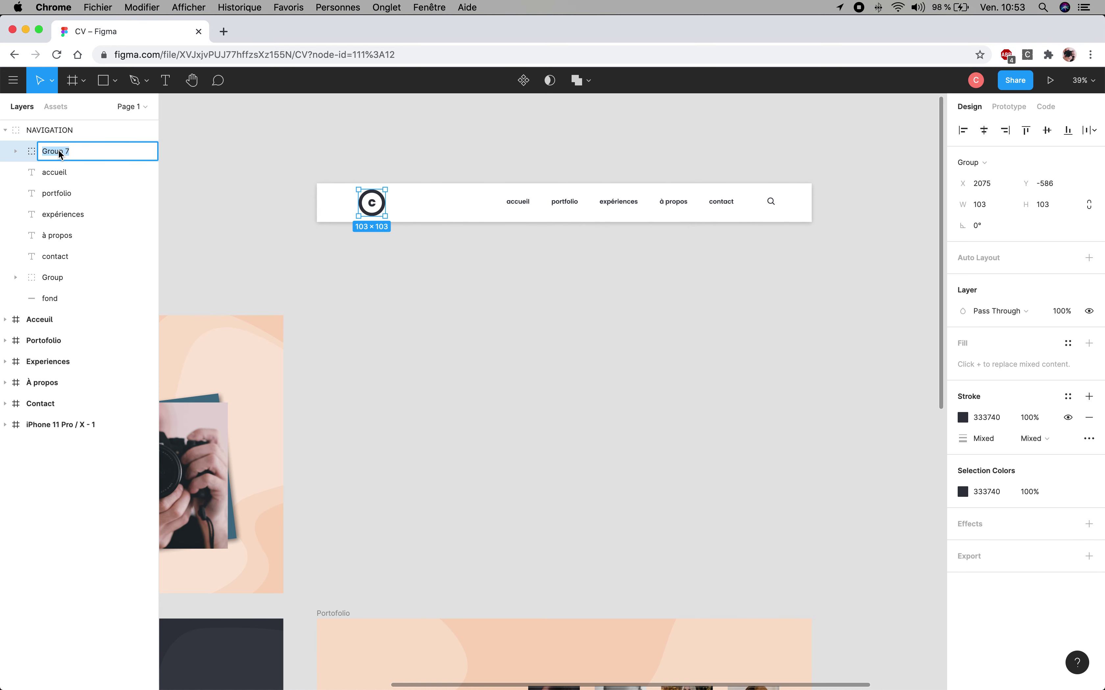
text(LOGO)
key(Return)
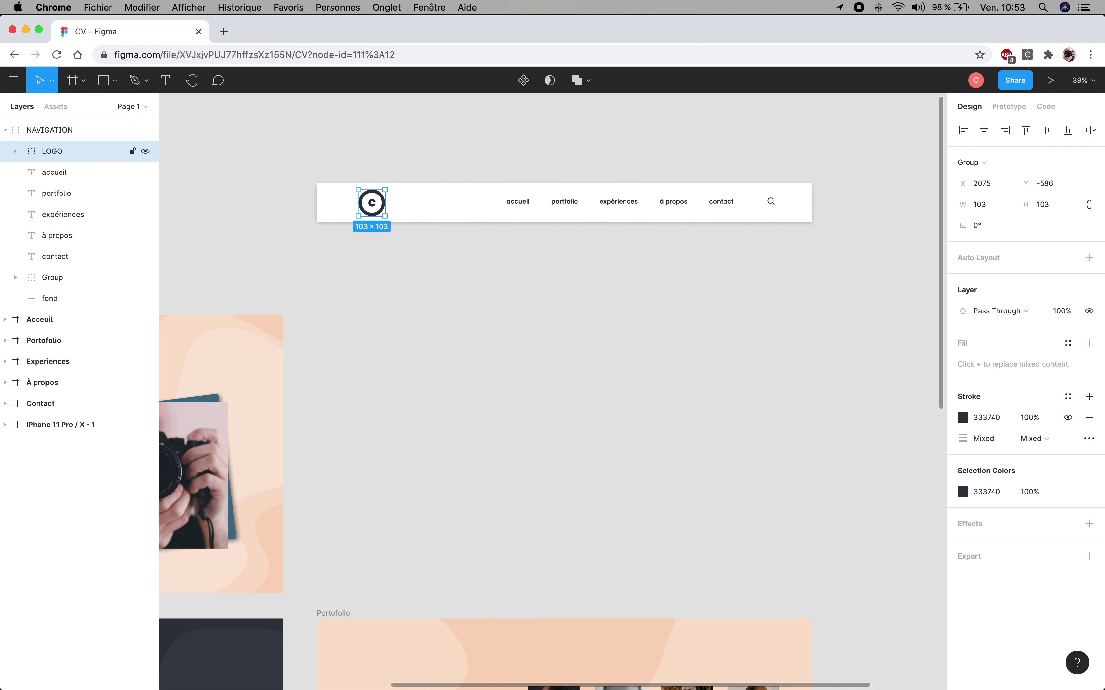
click(16, 152)
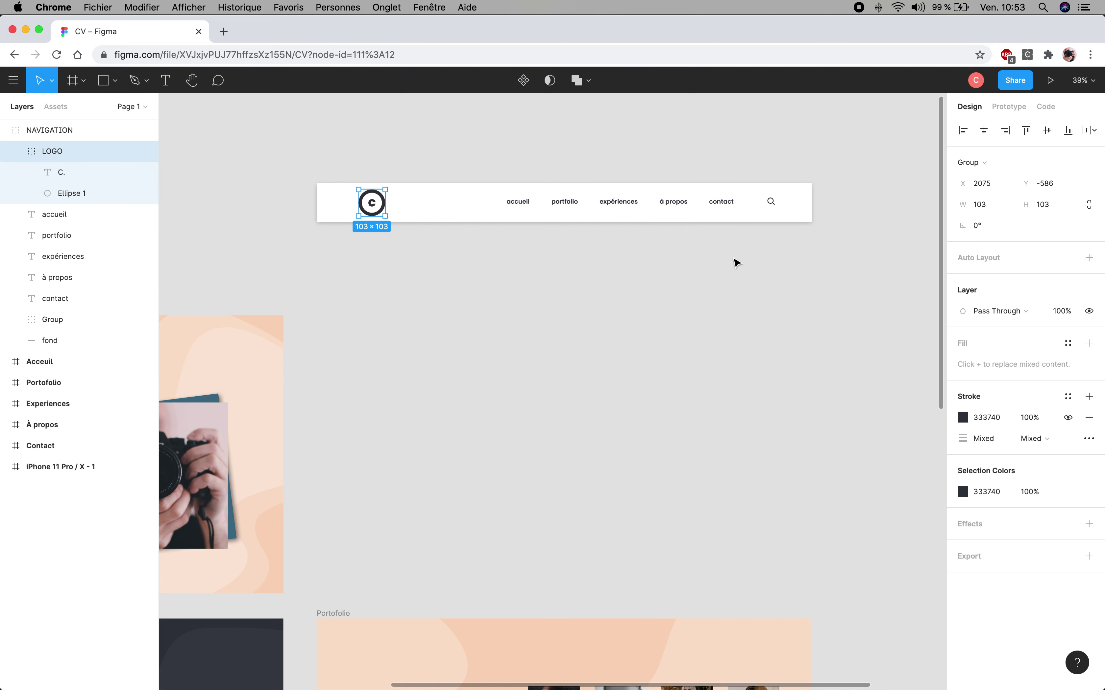
click(411, 165)
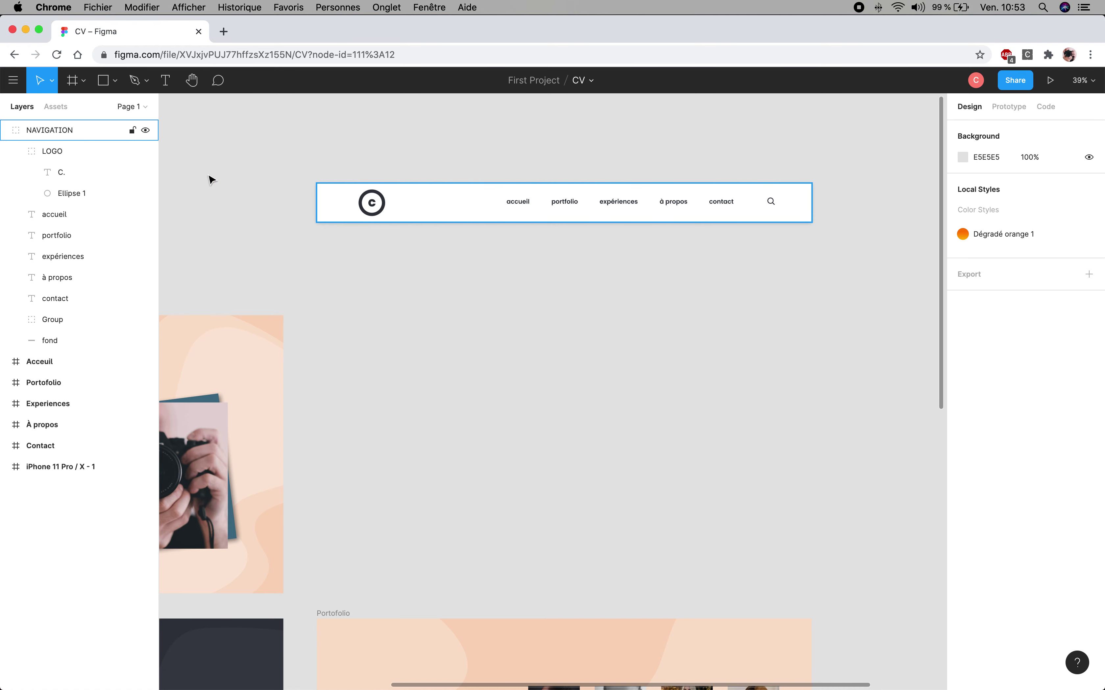
Step: Try moving the LOGO group within the bar, then undo to restore its position
click(82, 131)
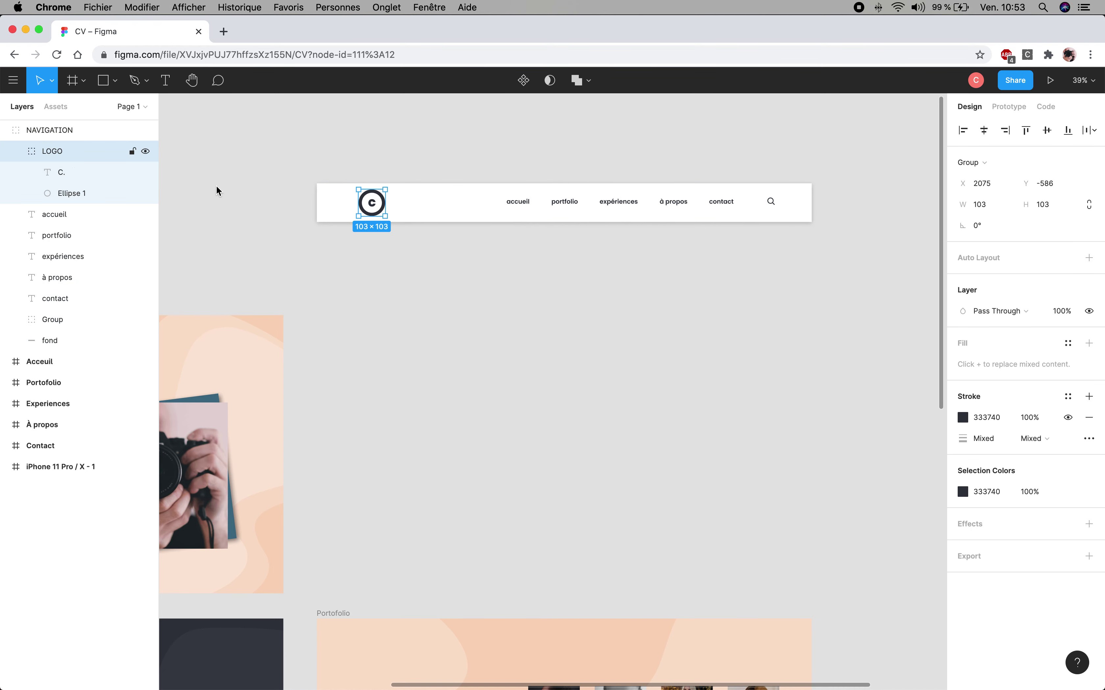
drag(373, 208, 413, 210)
key(super+z)
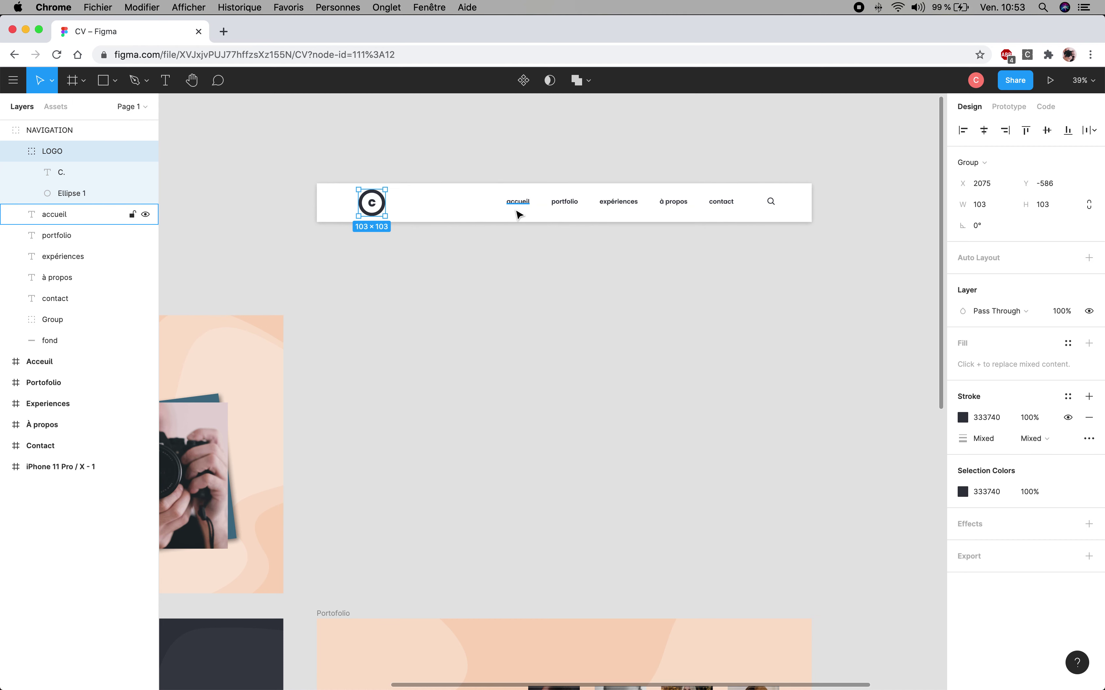
click(617, 294)
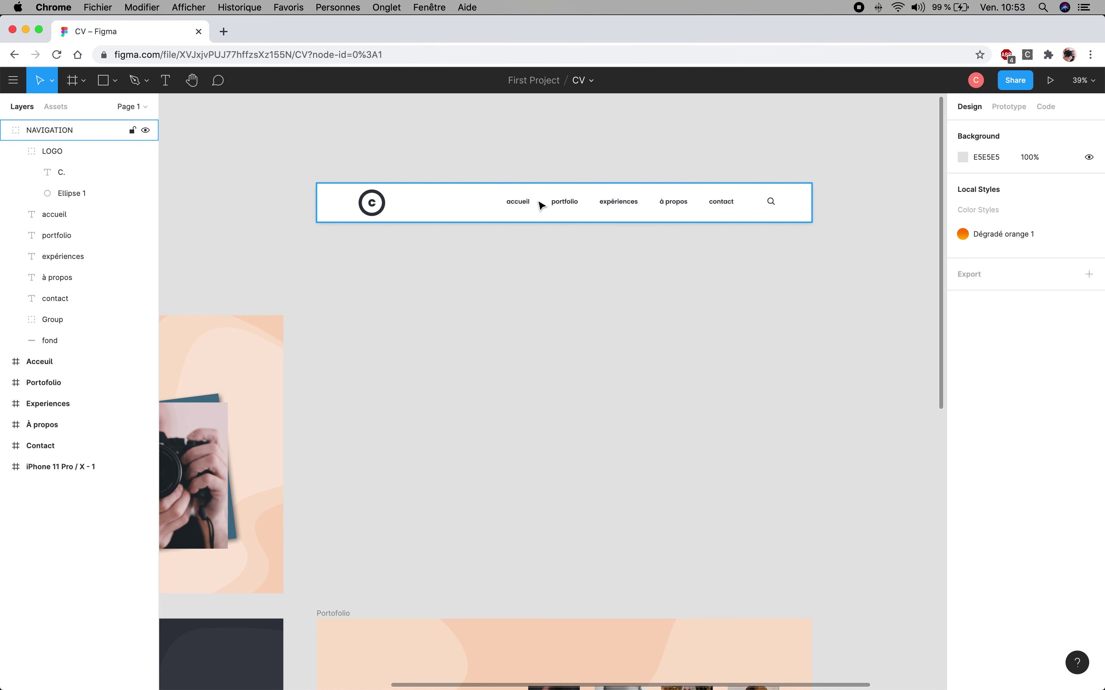
Step: Convert the NAVIGATION group into a main component with Create Component
click(81, 129)
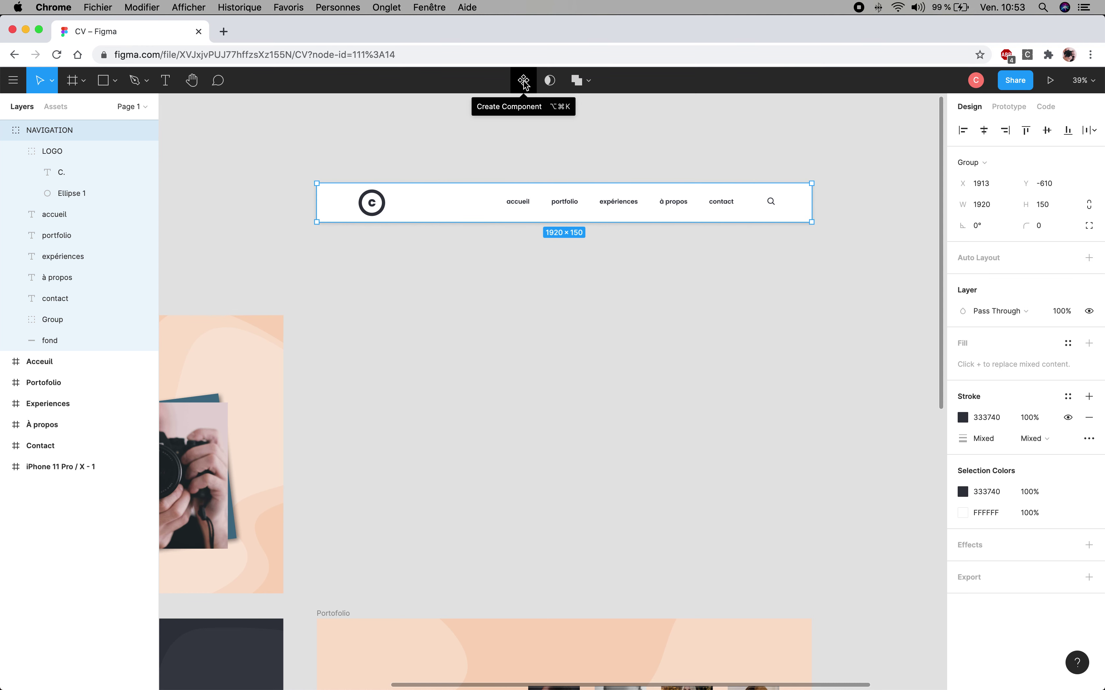
click(523, 81)
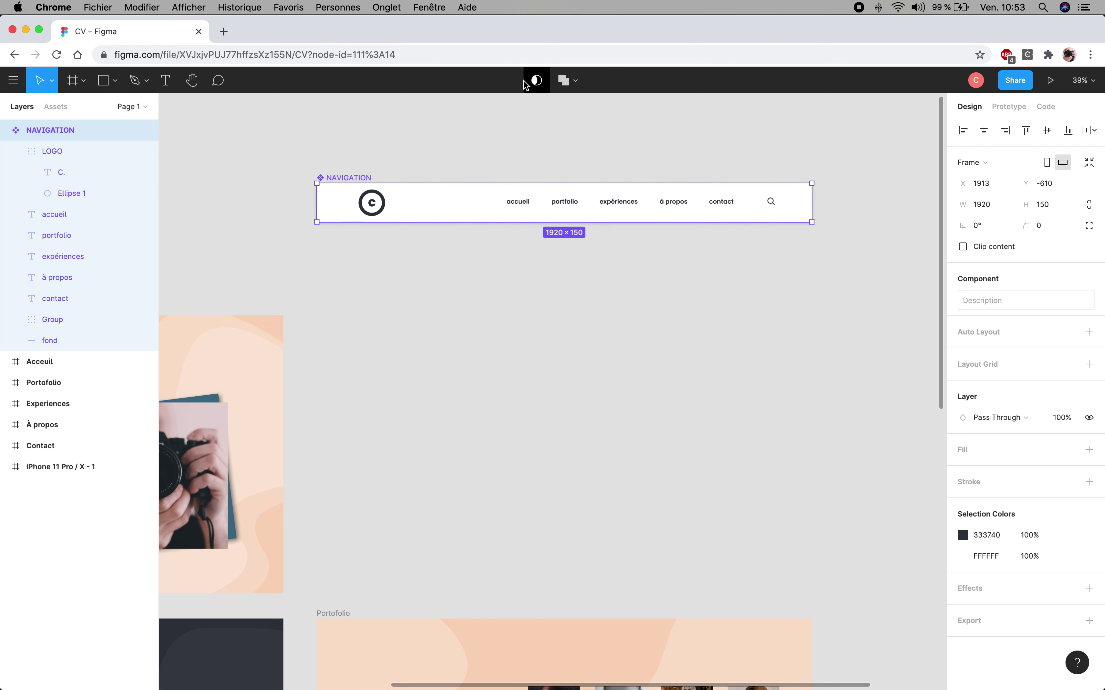
click(747, 412)
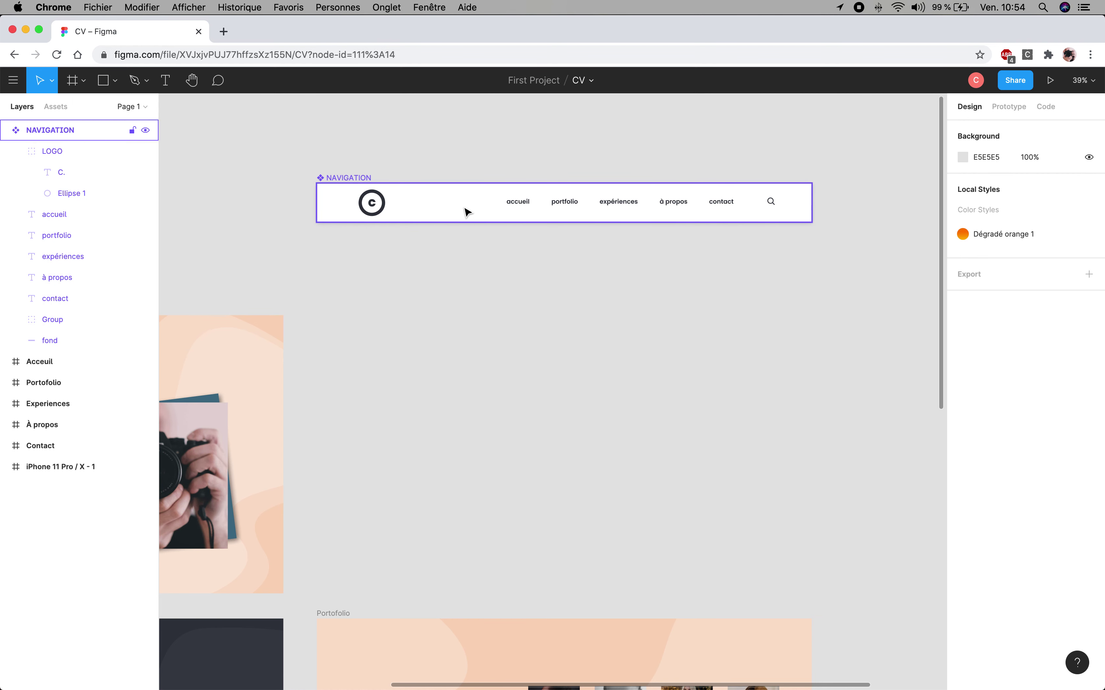
click(411, 220)
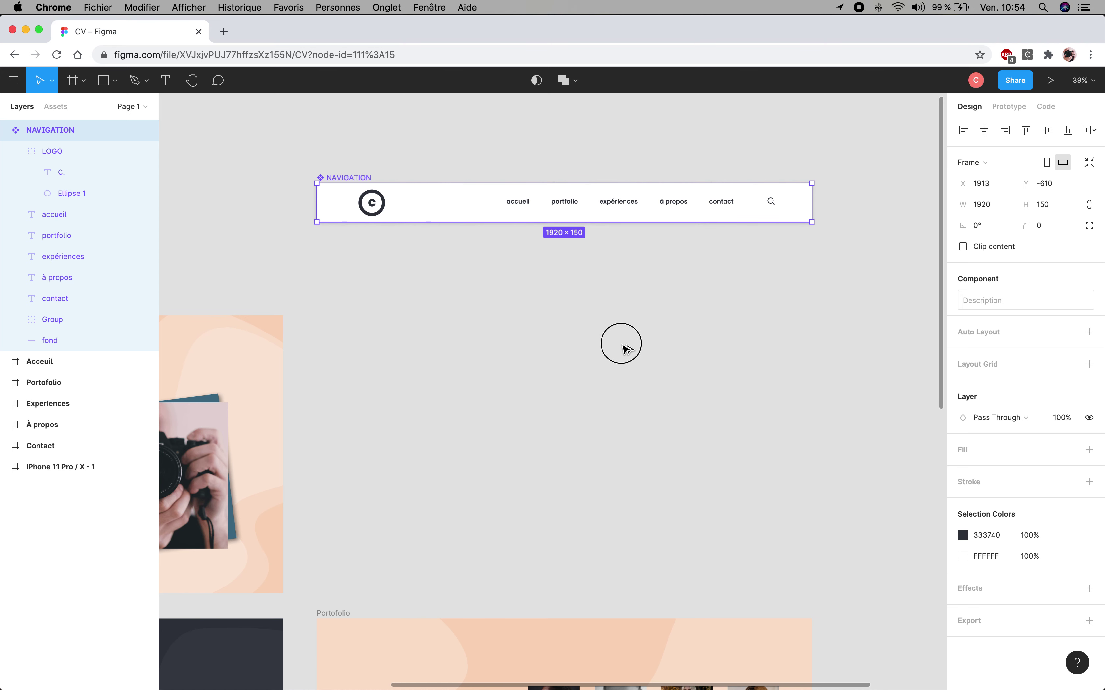
Step: Option-drag out a 1920×150 NAVIGATION instance at X 2571, Y -49, below the main component
drag(625, 349, 624, 347)
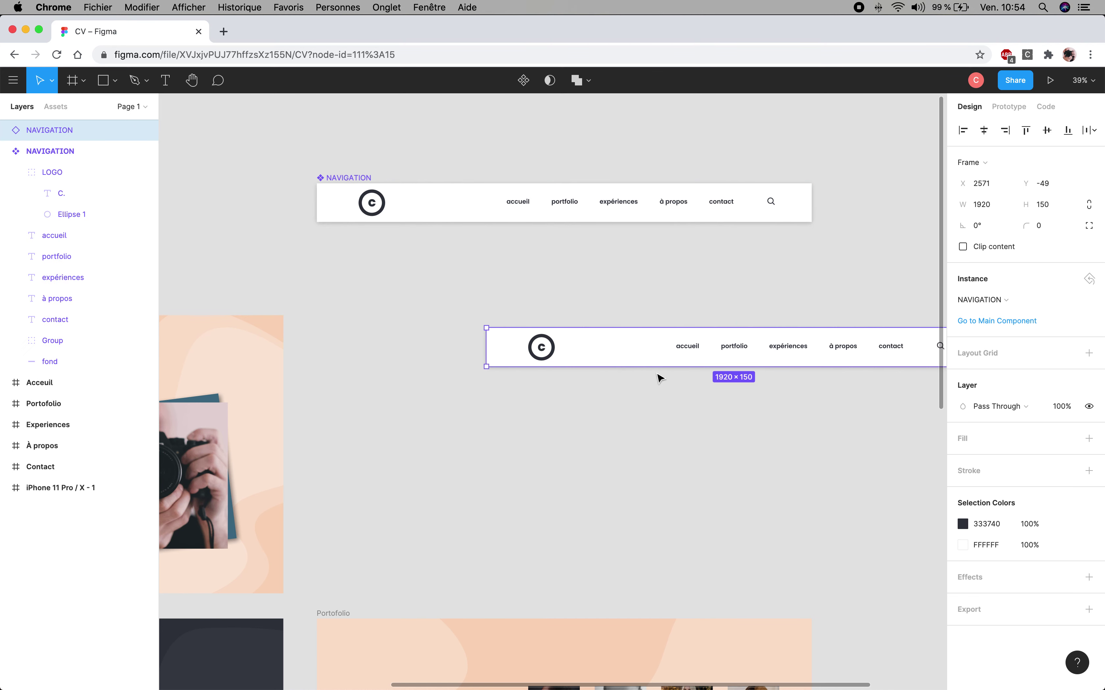
mouse_move(50, 151)
click(5, 151)
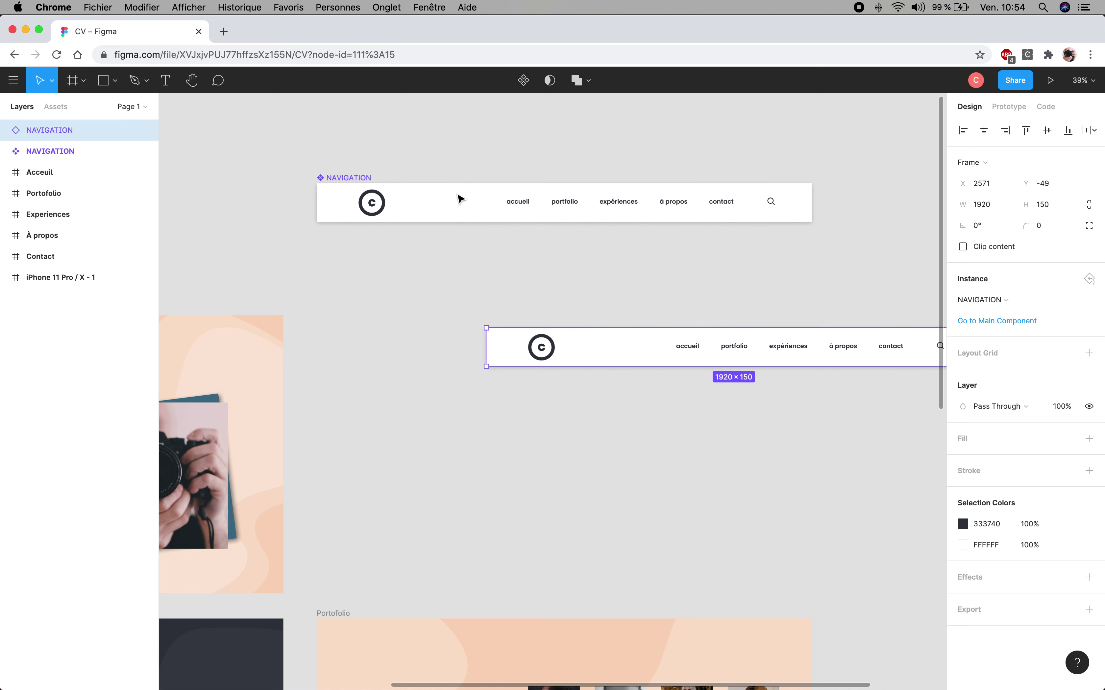
drag(459, 199, 452, 184)
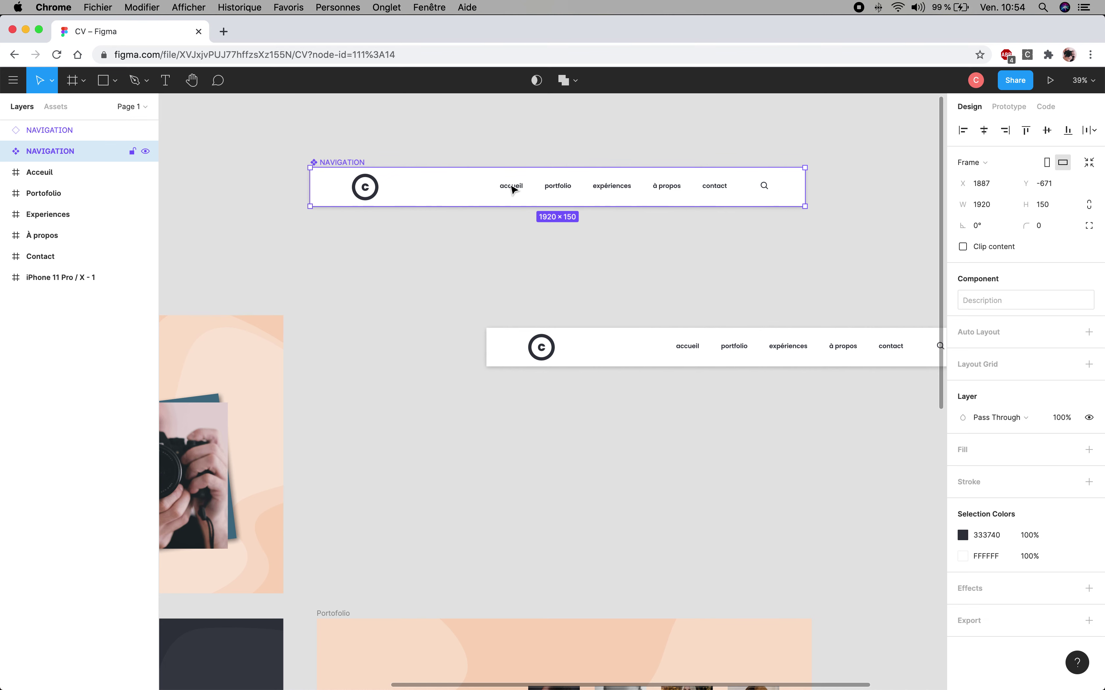
click(604, 324)
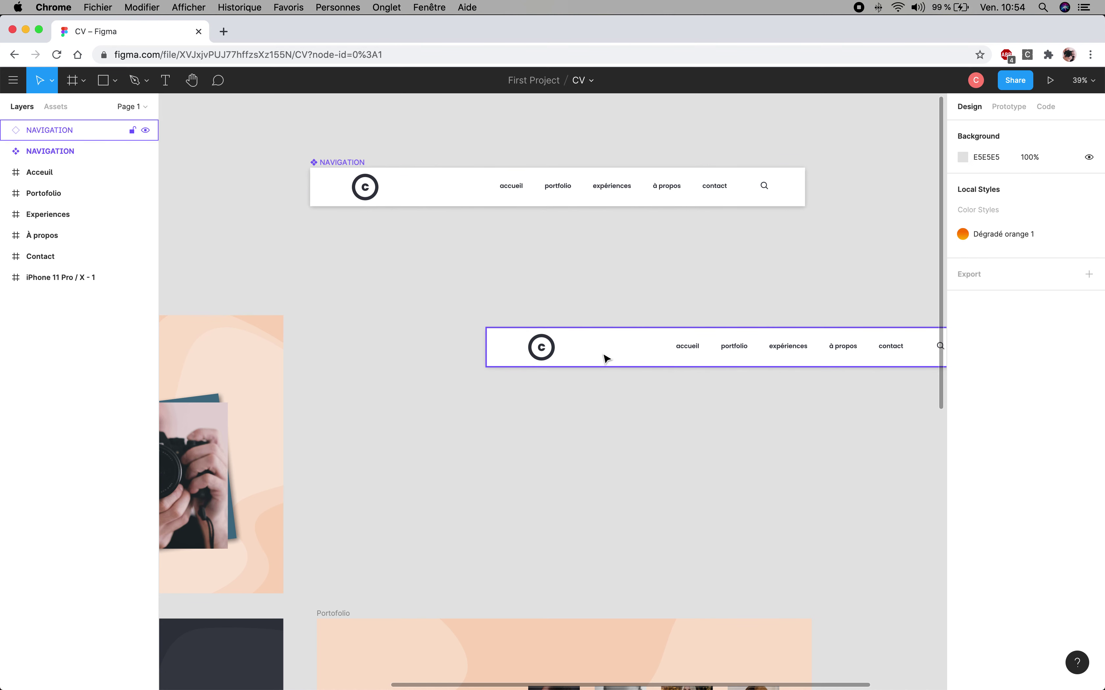
click(490, 327)
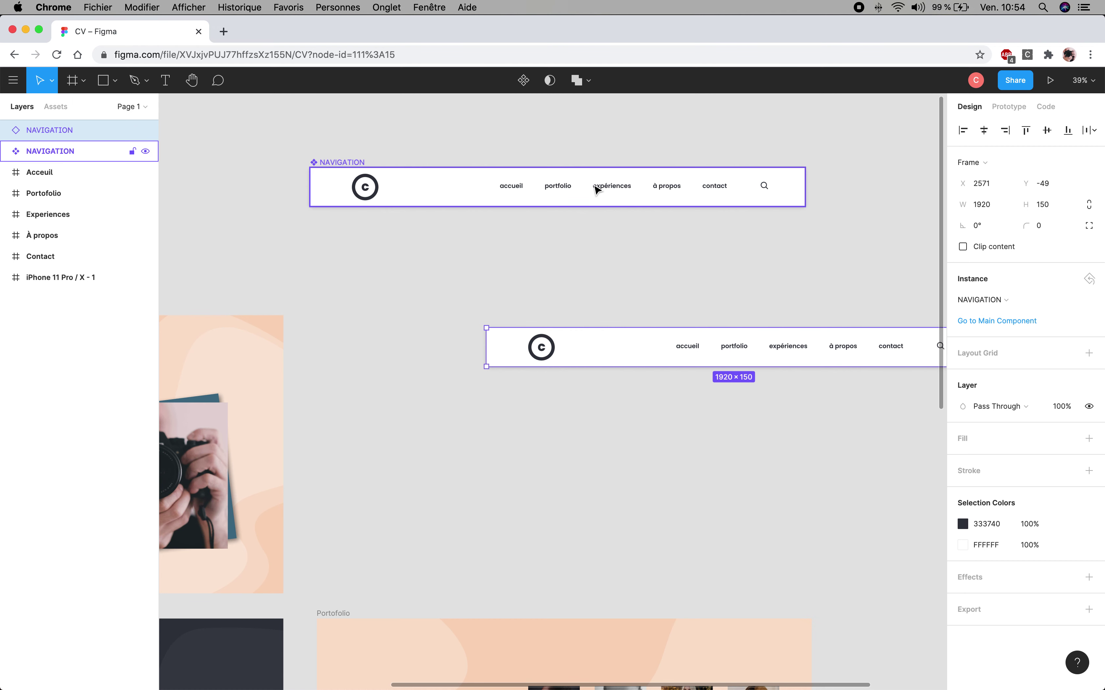
click(518, 189)
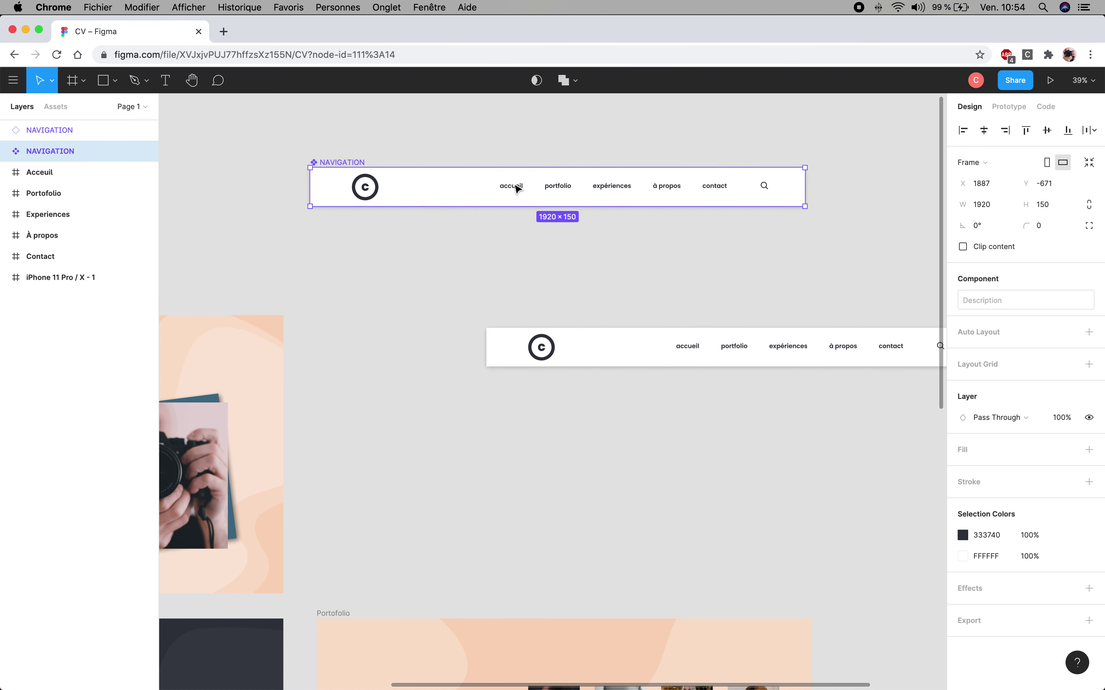
Step: Edit the menu label to PArcours, then delete that text layer and restore it with undo
double_click(517, 189)
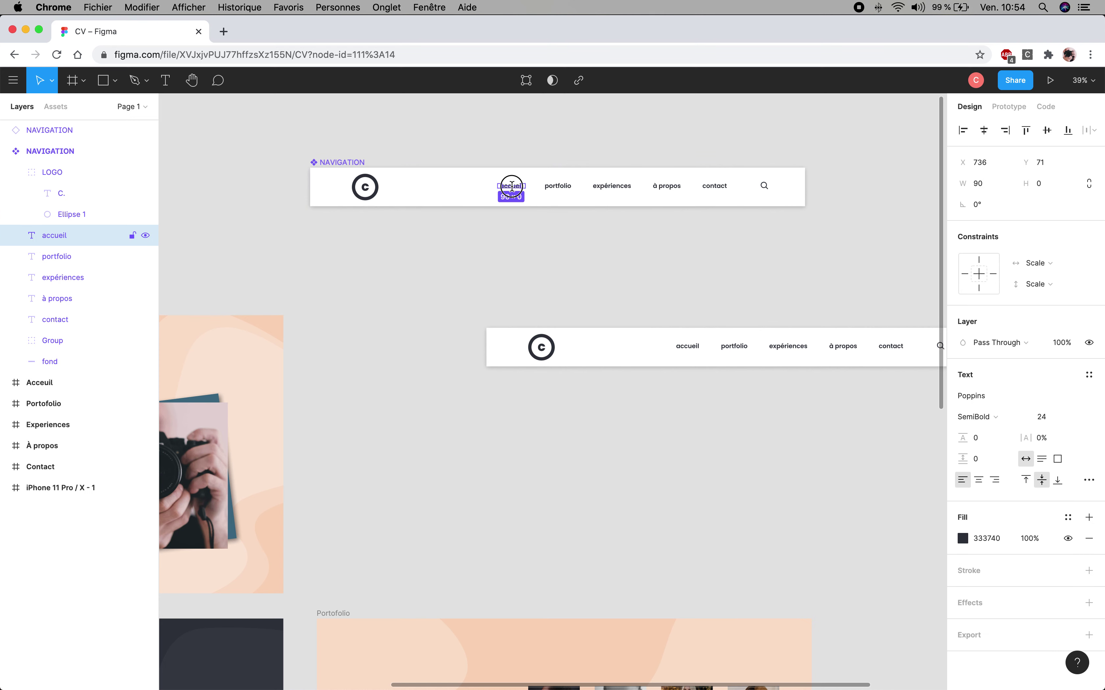
click(609, 191)
double_click(605, 185)
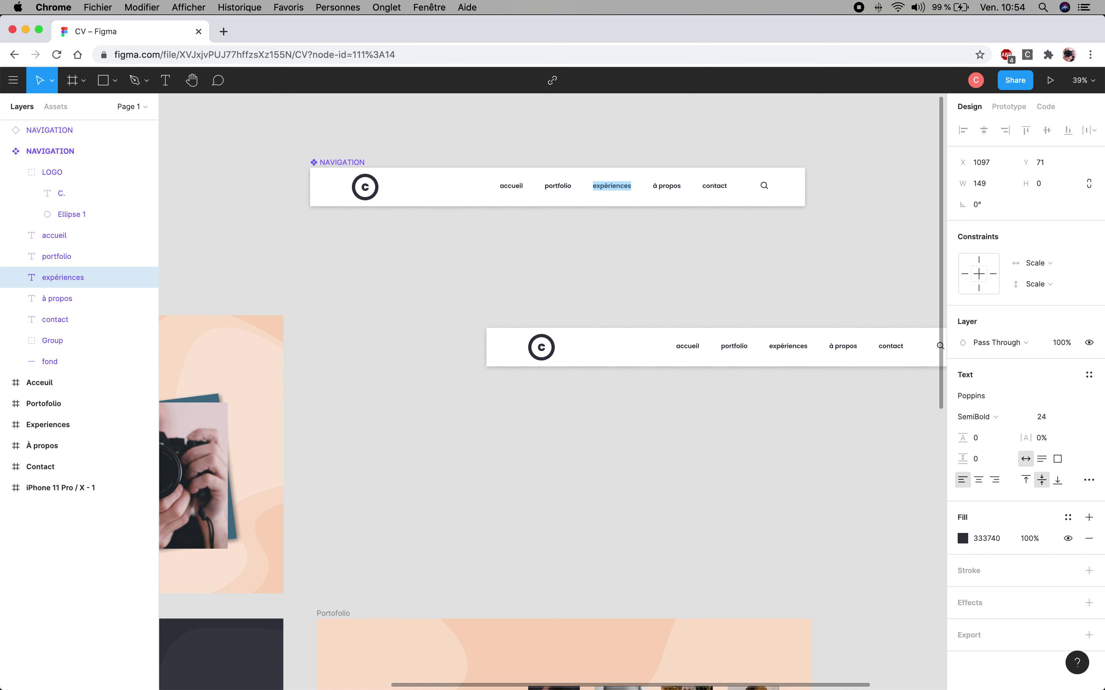
text(PArcours)
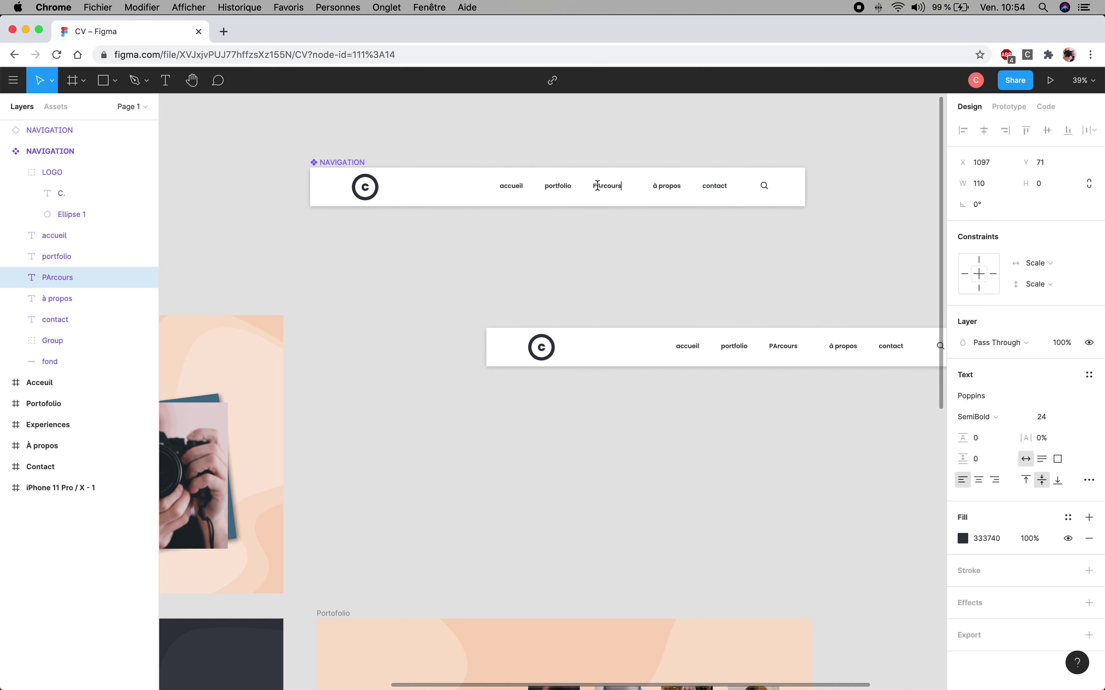
key(Escape)
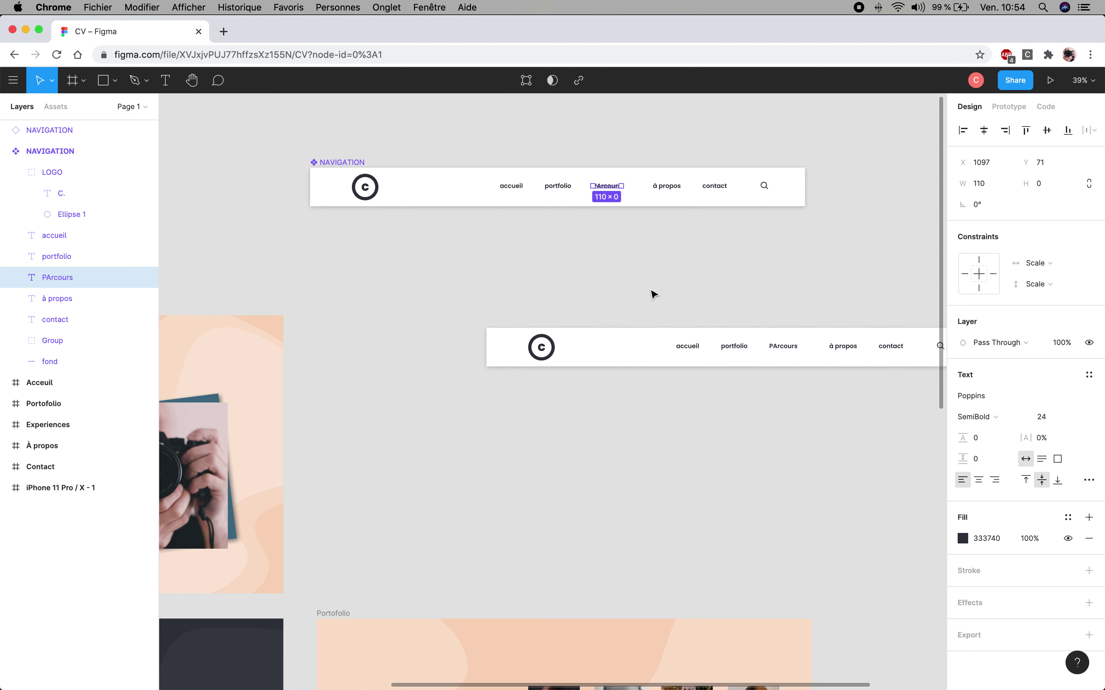
key(Delete)
key(f)
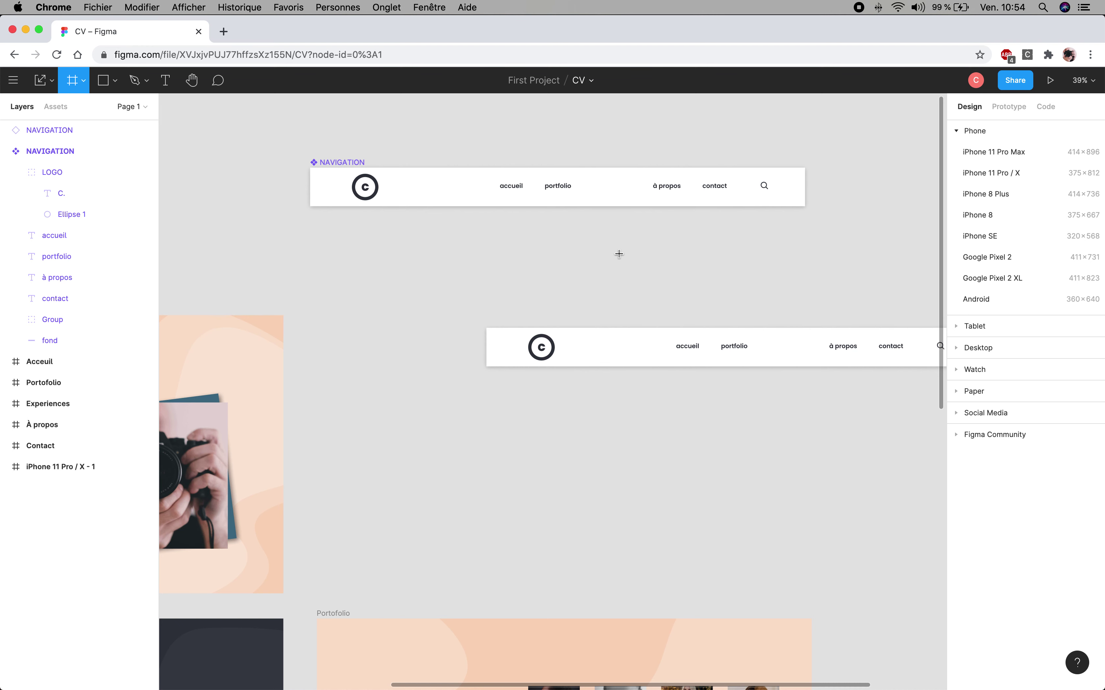
key(super+z)
Step: Remove the stray Frame 1 drawn over the PArcours label
click(603, 184)
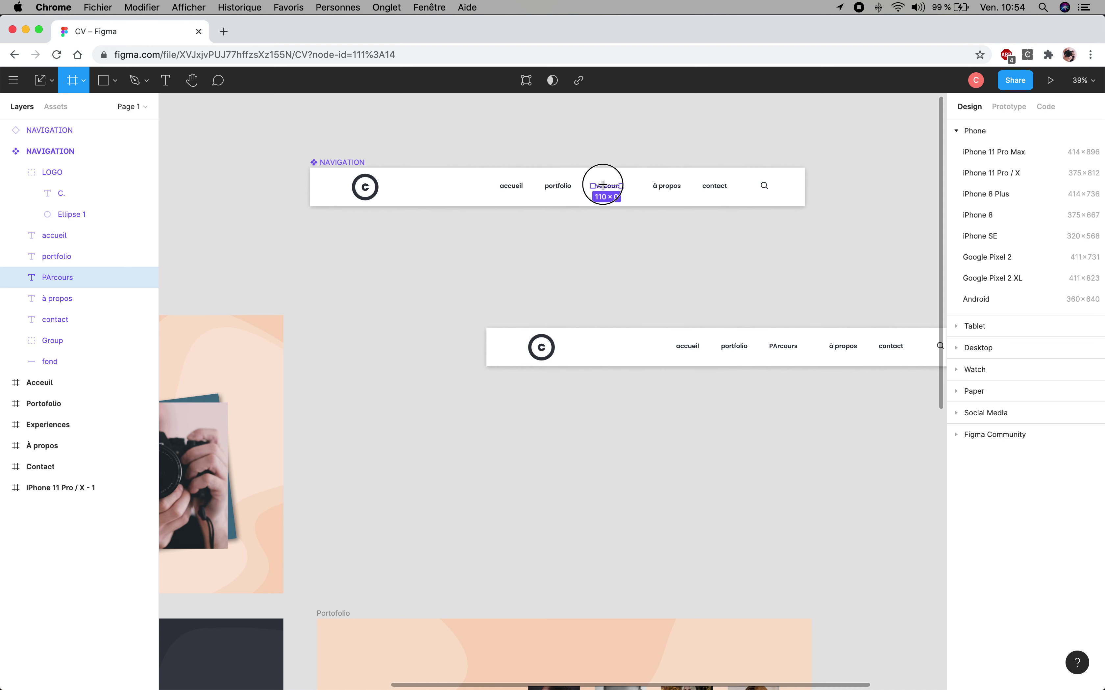
click(604, 189)
click(603, 188)
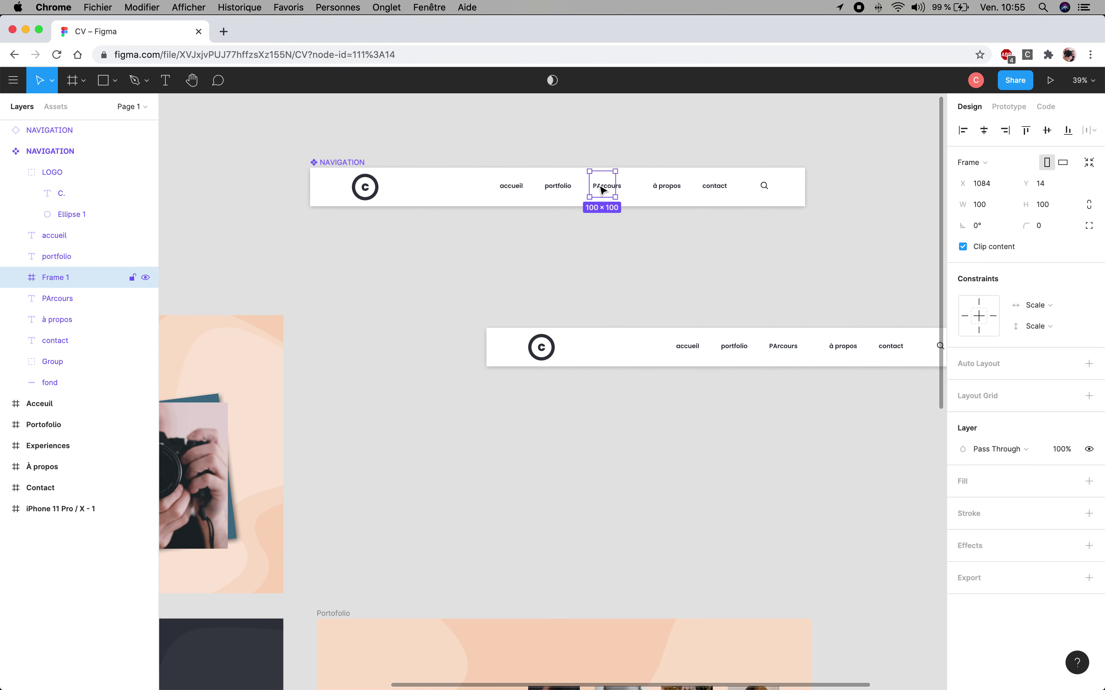
click(43, 280)
key(ctrl+z)
Step: Inspect the PArcours label and its layer, leaving its text and name unchanged
key(Return)
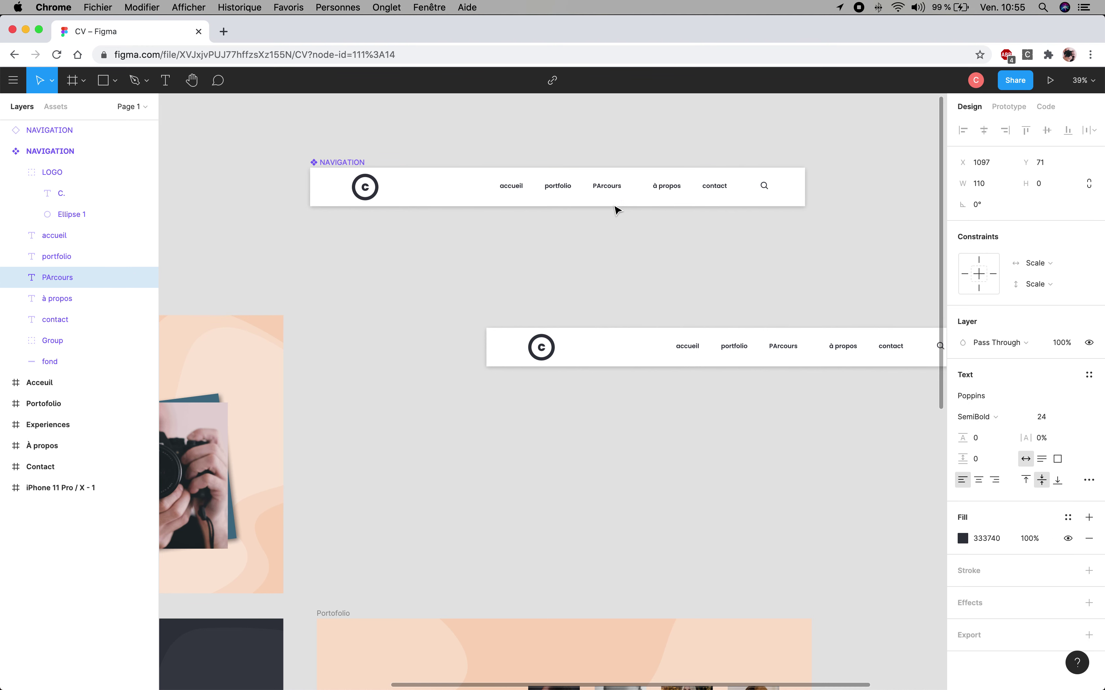
double_click(608, 185)
key(Escape)
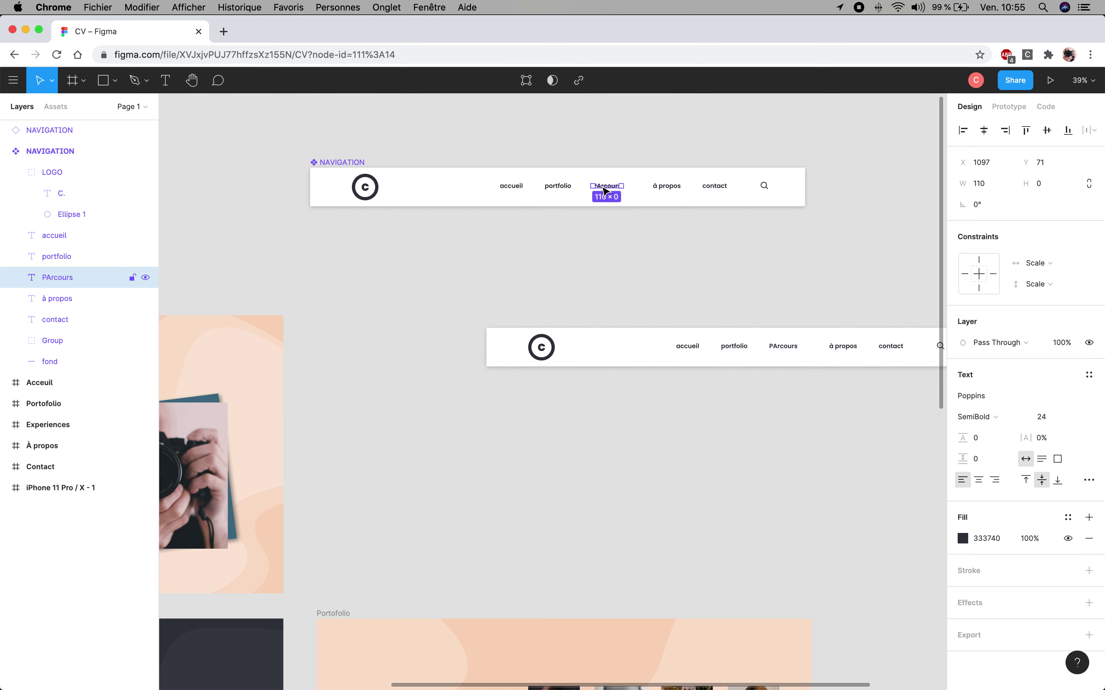
double_click(604, 187)
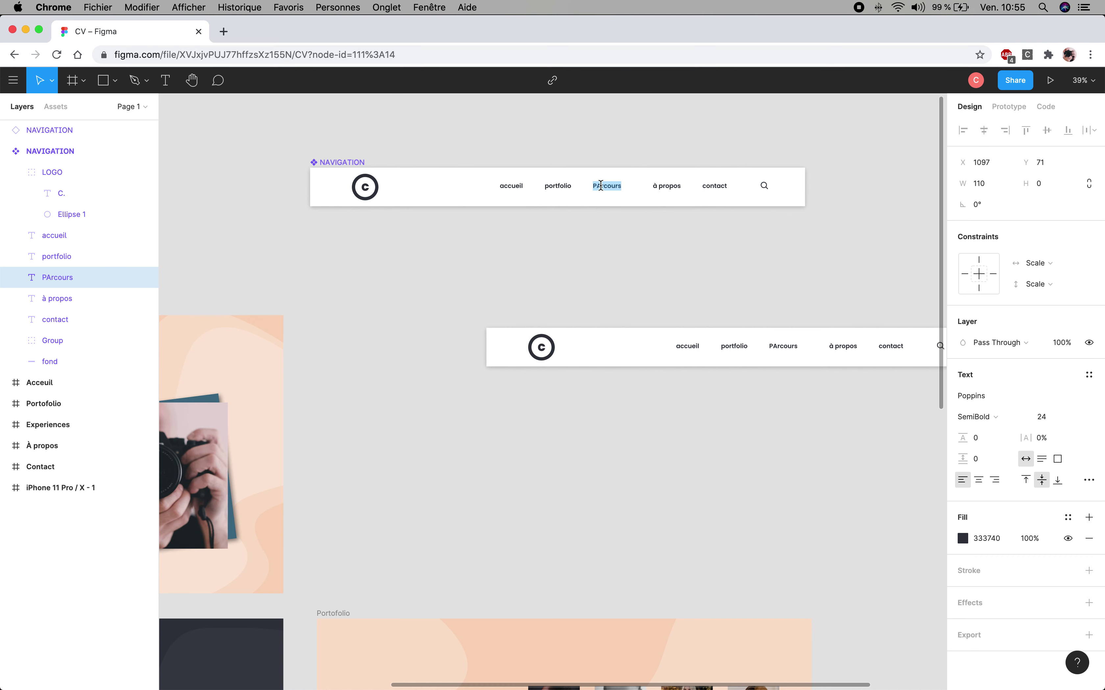
key(Escape)
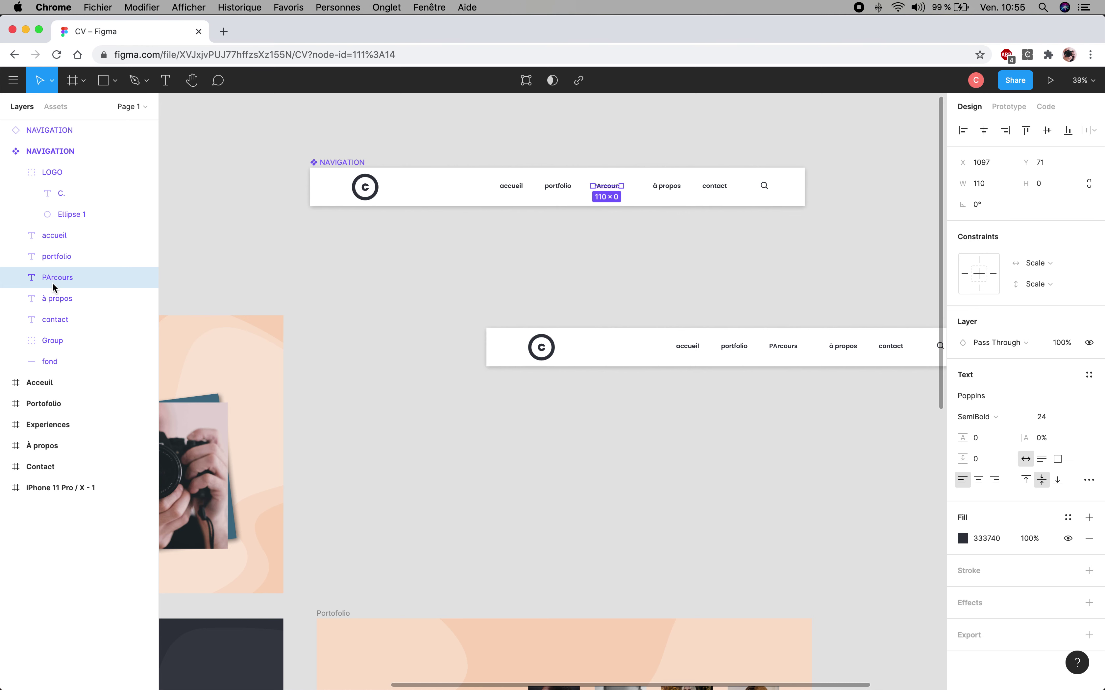
click(52, 281)
key(super+r)
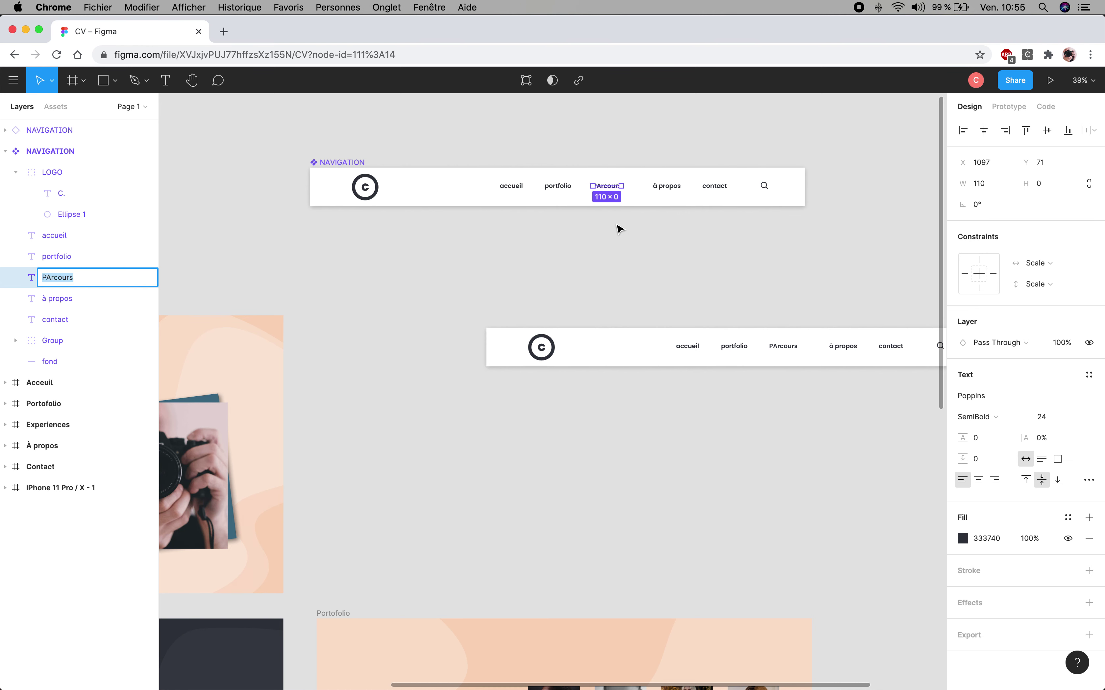
click(613, 214)
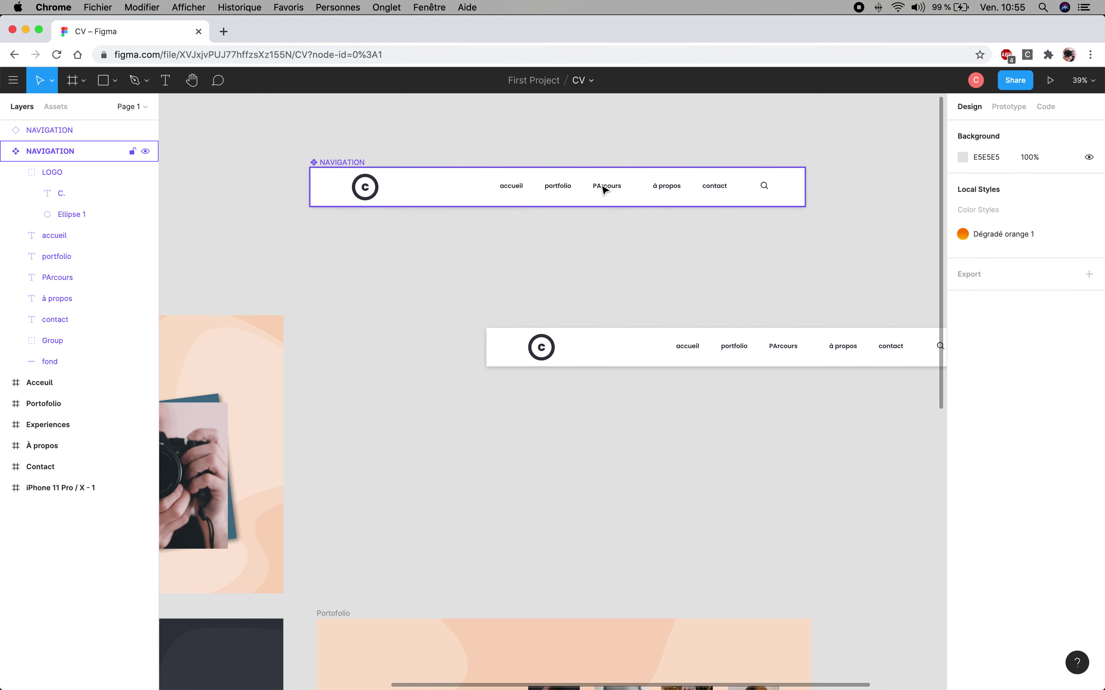
double_click(603, 188)
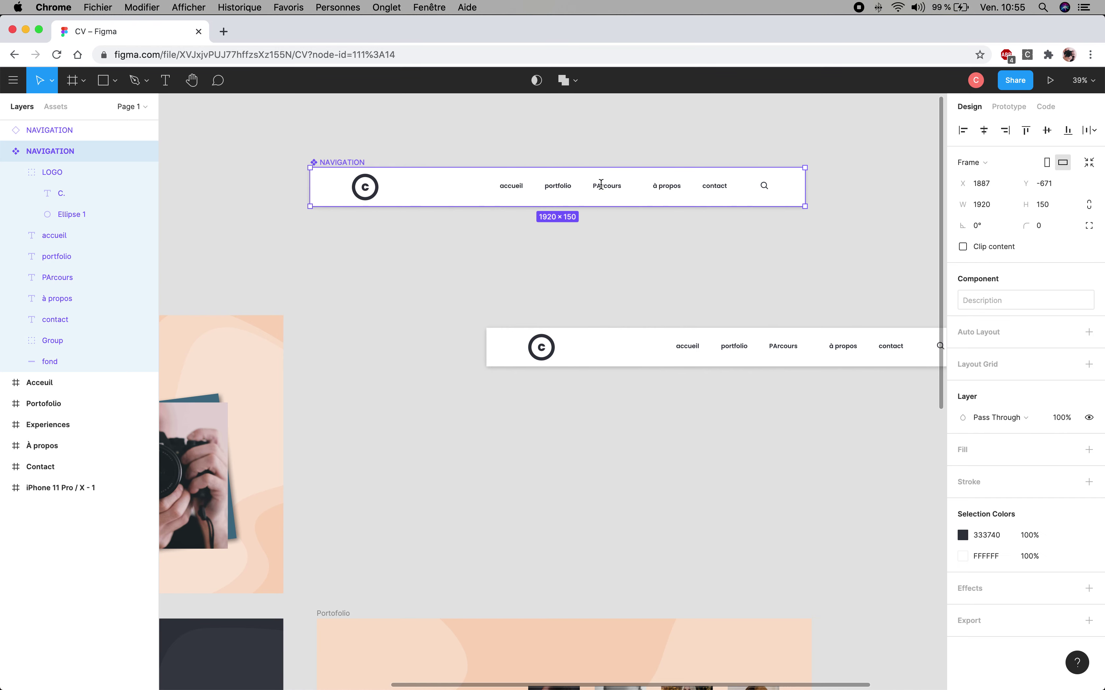
key(Escape)
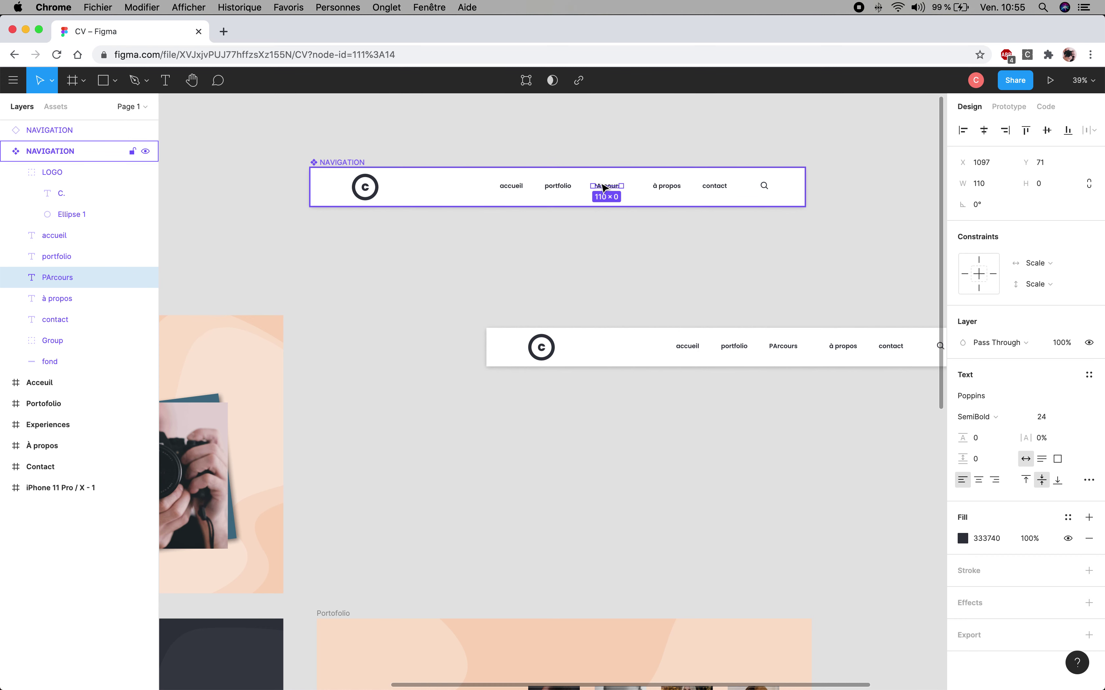
click(602, 188)
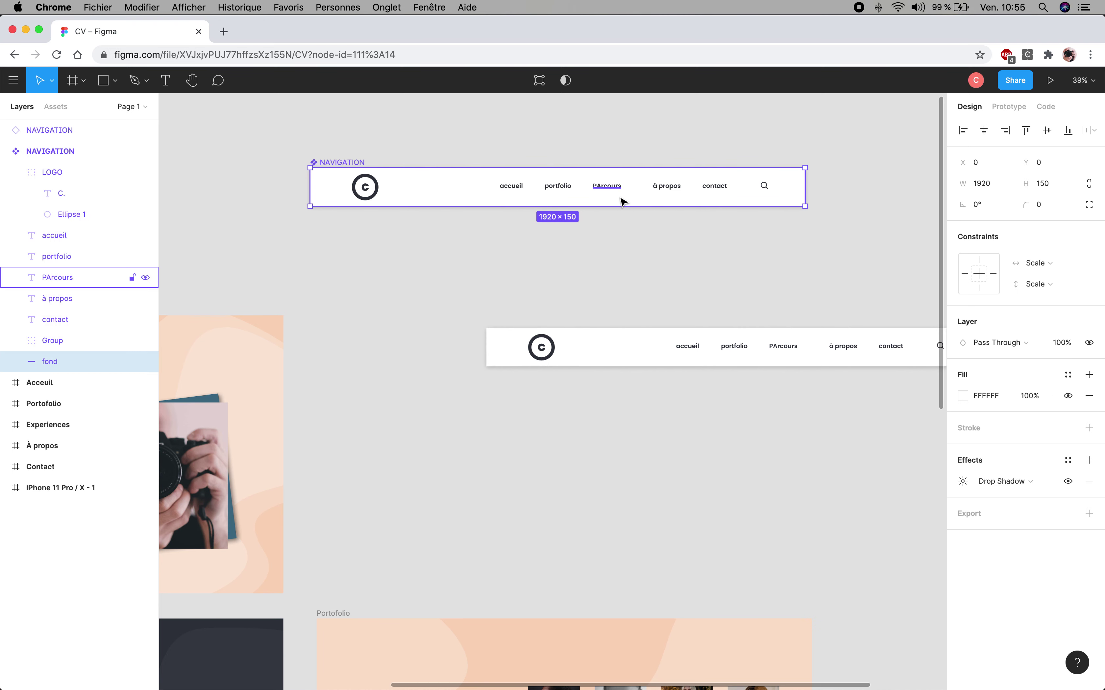
Step: Bring both bars' menu labels into view and select the main component's PArcours label
scroll(611, 200, up, 1)
scroll(616, 201, up, 1)
scroll(621, 201, up, 1)
scroll(622, 201, up, 5)
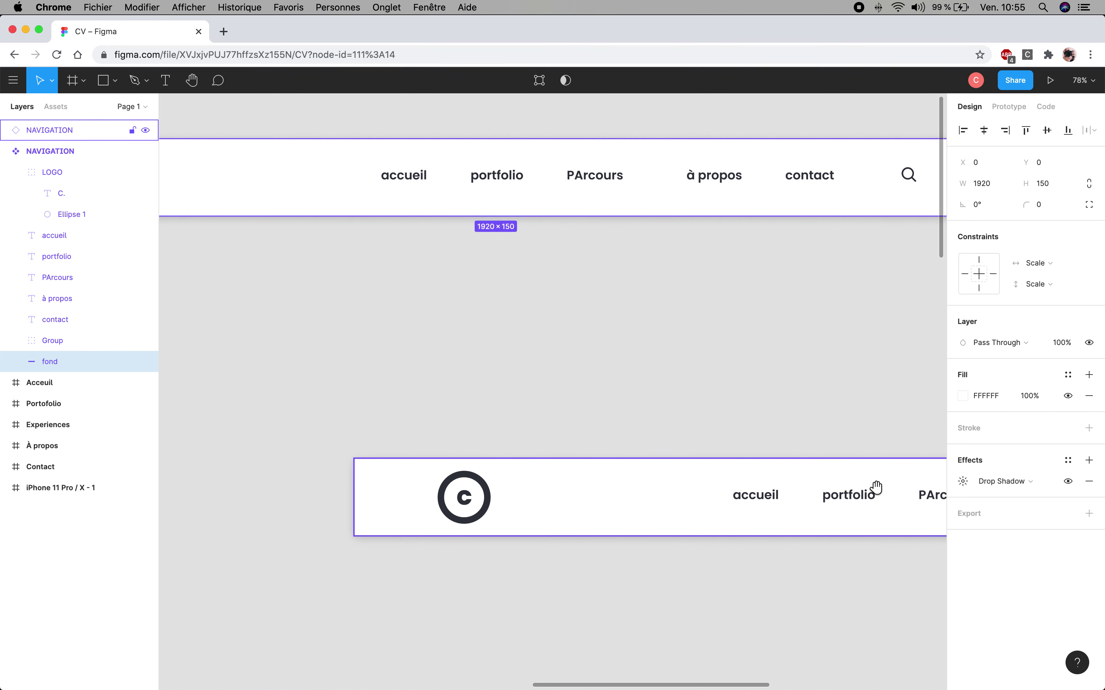
drag(873, 487, 649, 475)
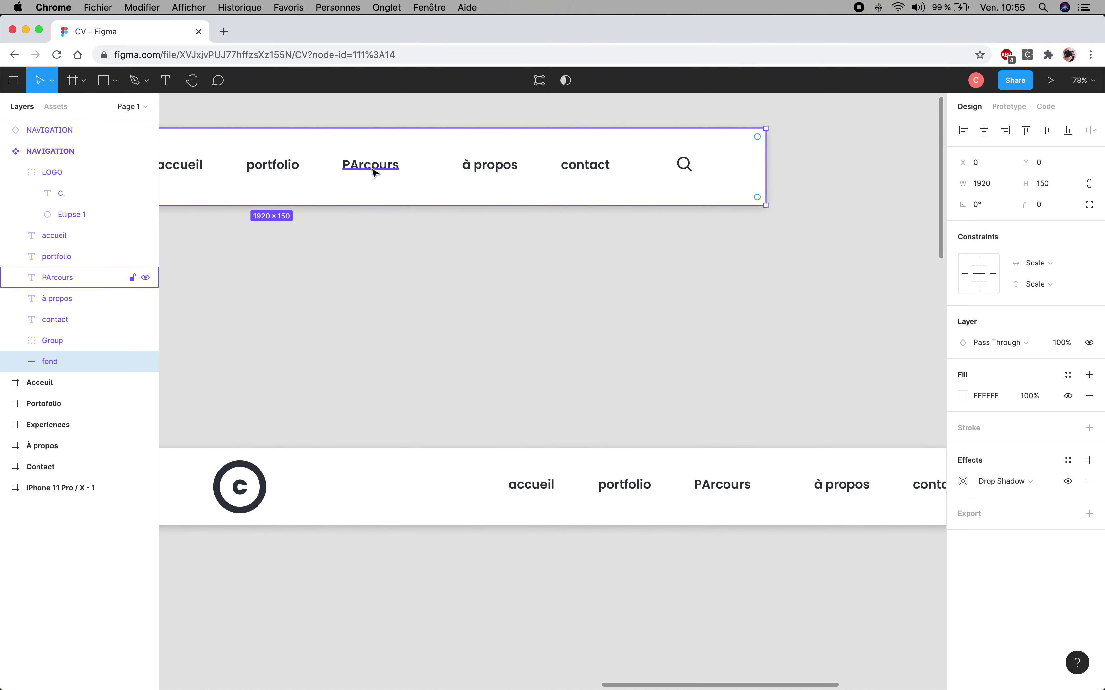
click(373, 173)
double_click(373, 173)
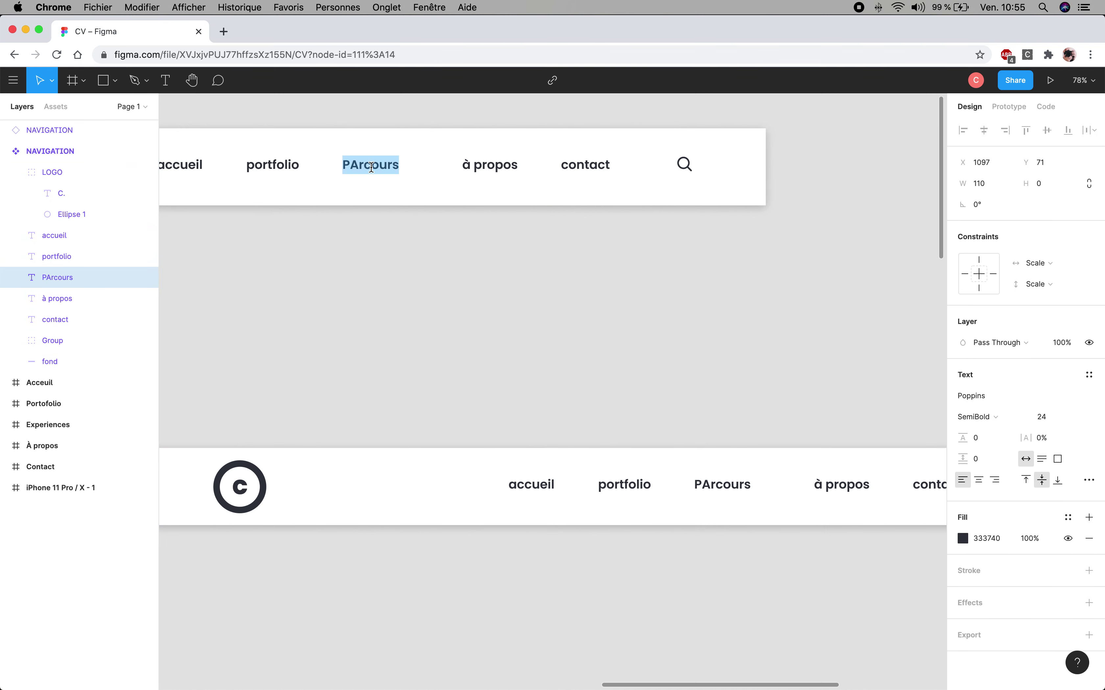
key(Escape)
double_click(372, 168)
key(Escape)
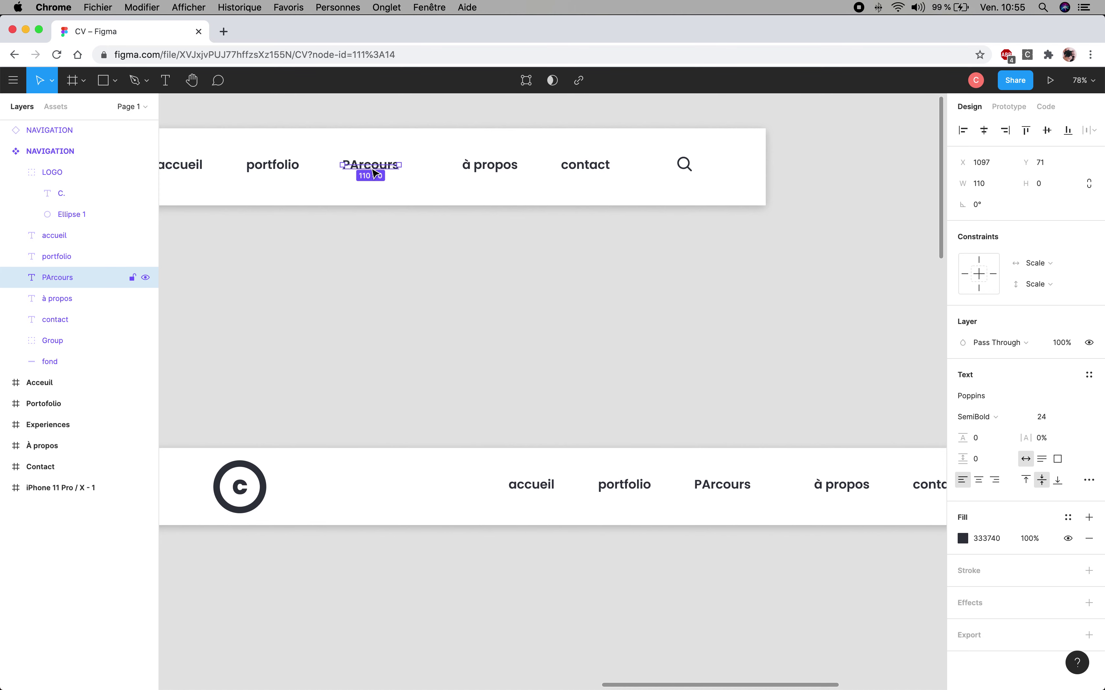
key(Escape)
Step: Replace the PArcours label text with 'expériences'
key(Escape)
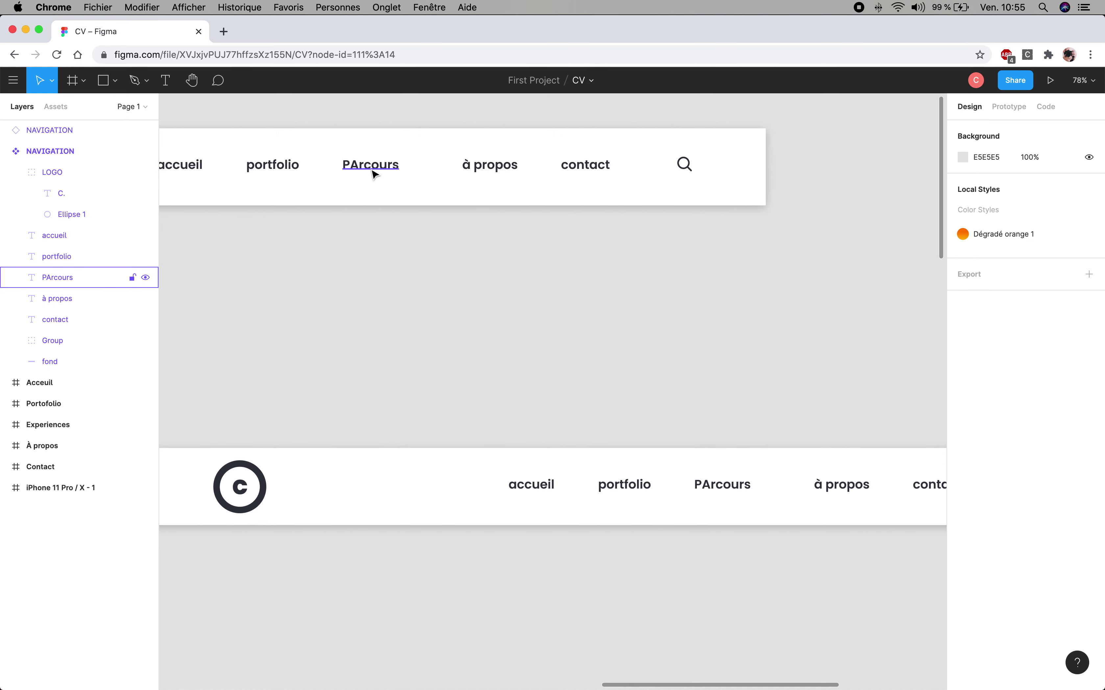
click(374, 174)
double_click(373, 173)
key(Escape)
key(Return)
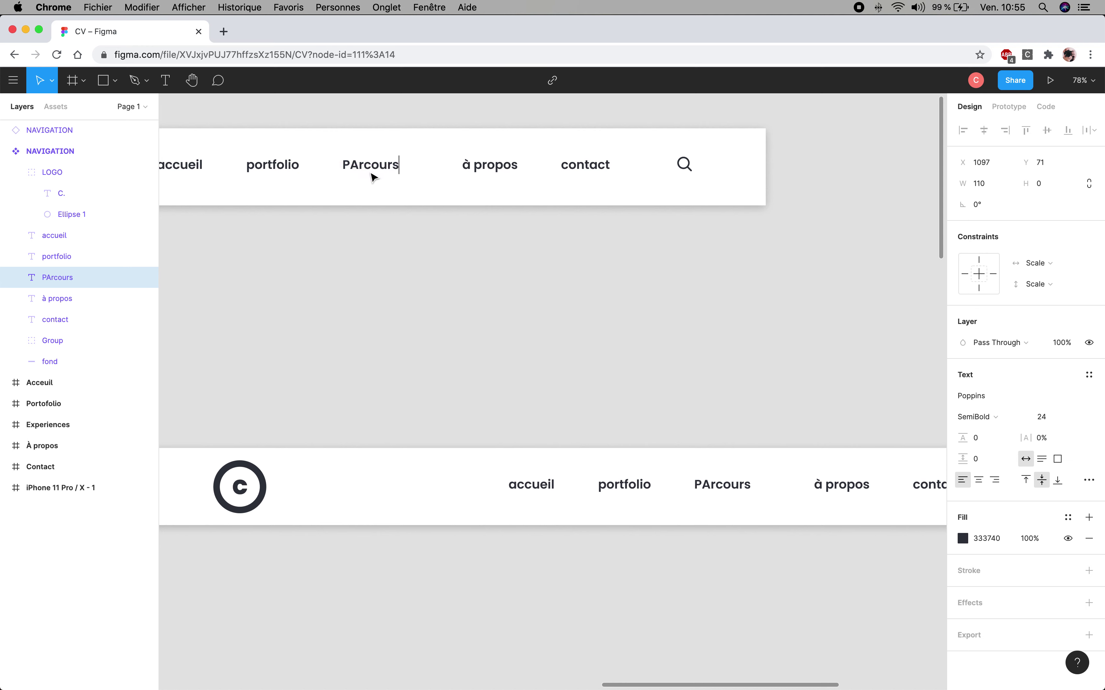
key(BackSpace)
key(BackSpace)
key(BackSpace)
key(BackSpace)
key(BackSpace)
key(BackSpace)
text(expériences)
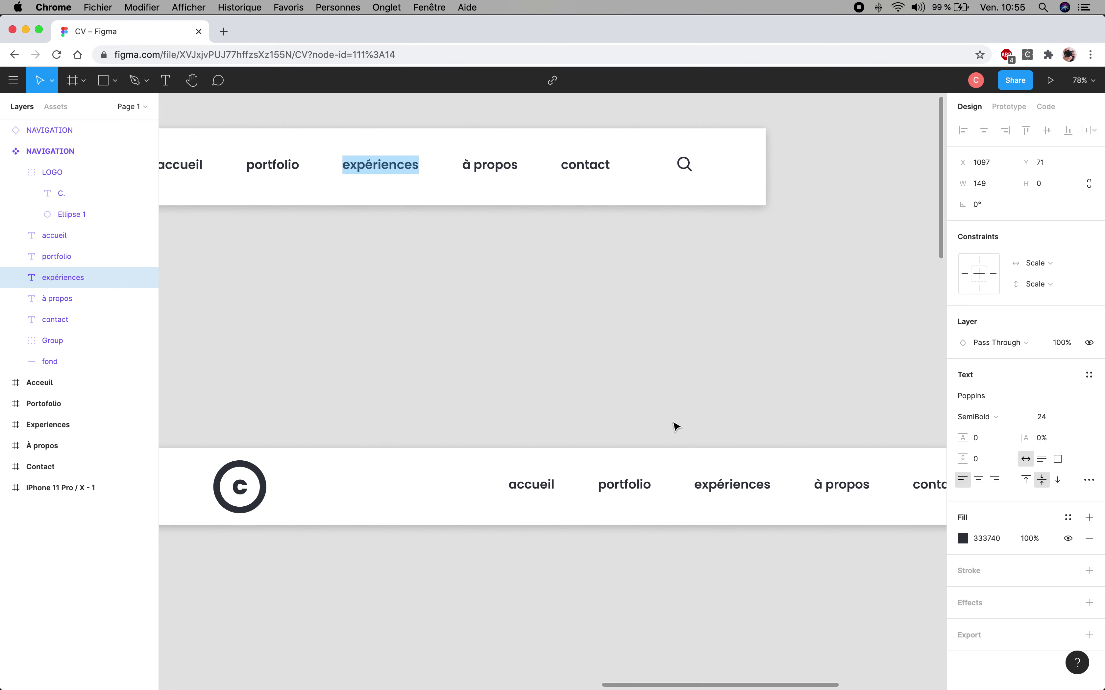
key(Escape)
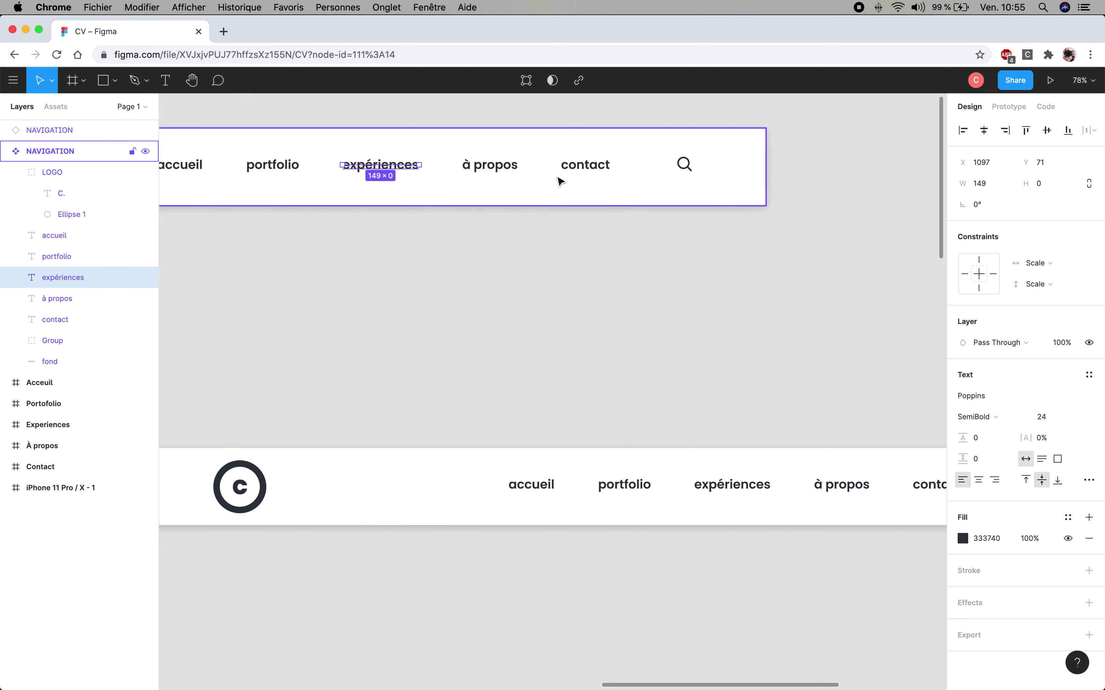
Step: Delete the search icon, then undo to restore the 28.36×28.35 icon group
double_click(686, 165)
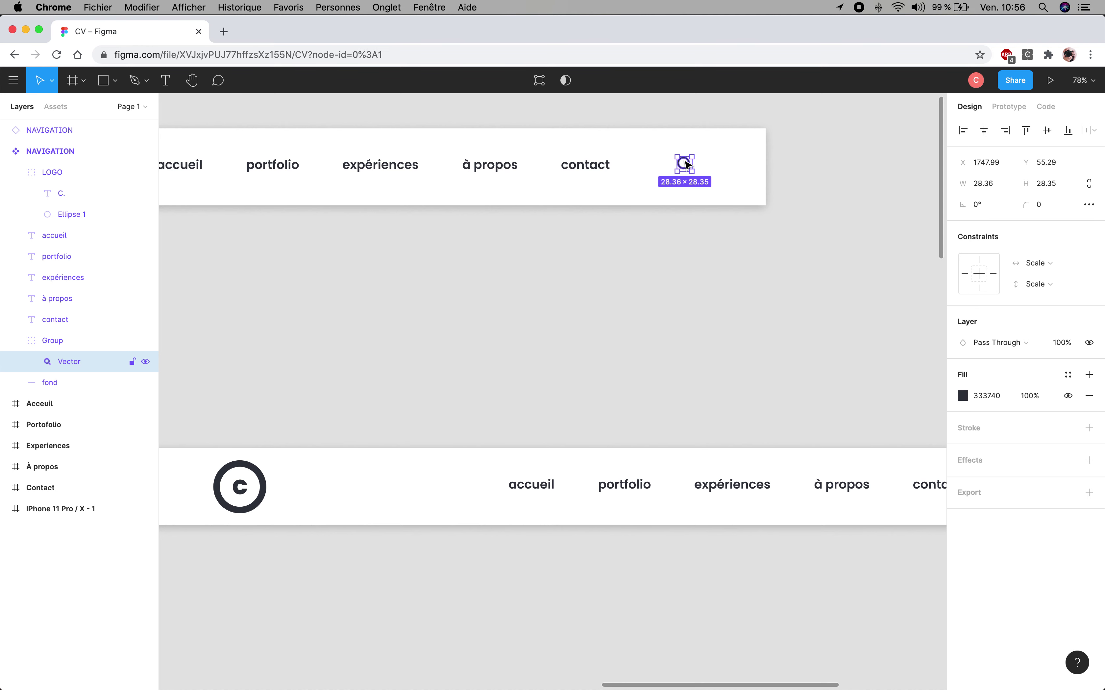
key(Delete)
scroll(702, 277, right, 7)
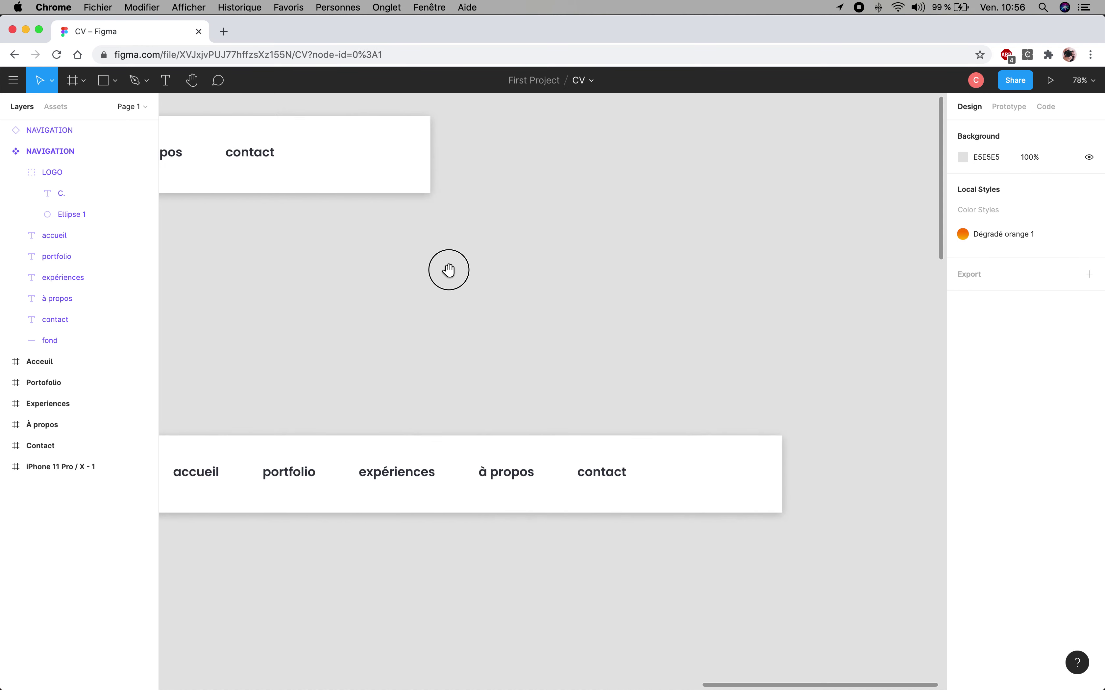
scroll(566, 348, left, 3)
scroll(567, 347, up, 2)
click(477, 260)
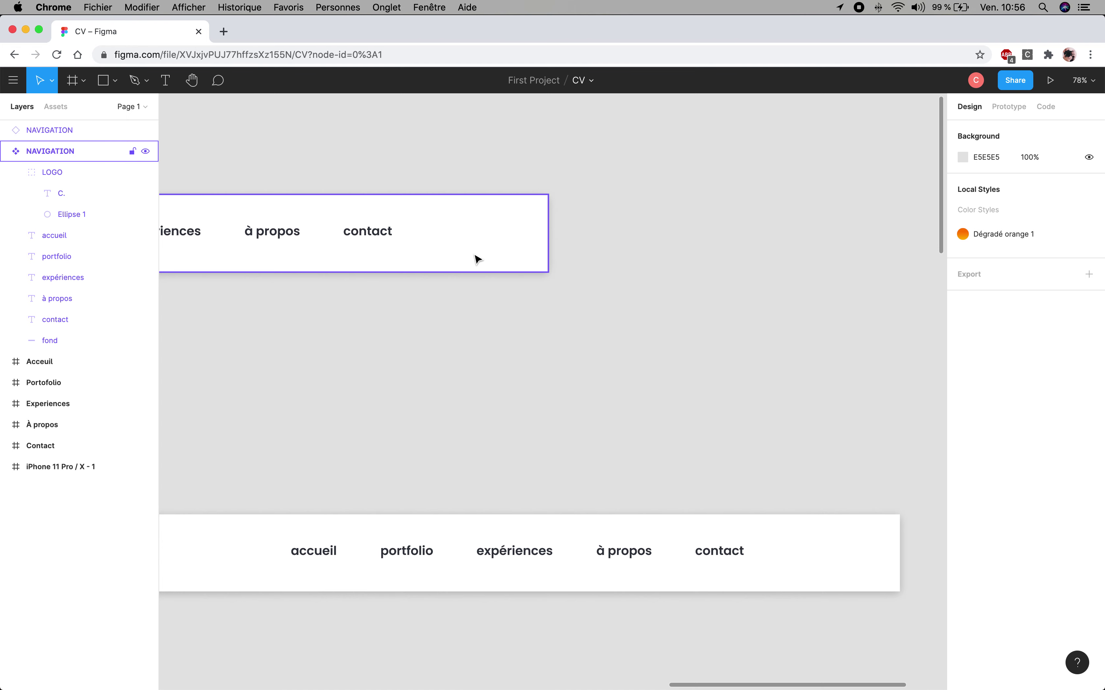
key(super+z)
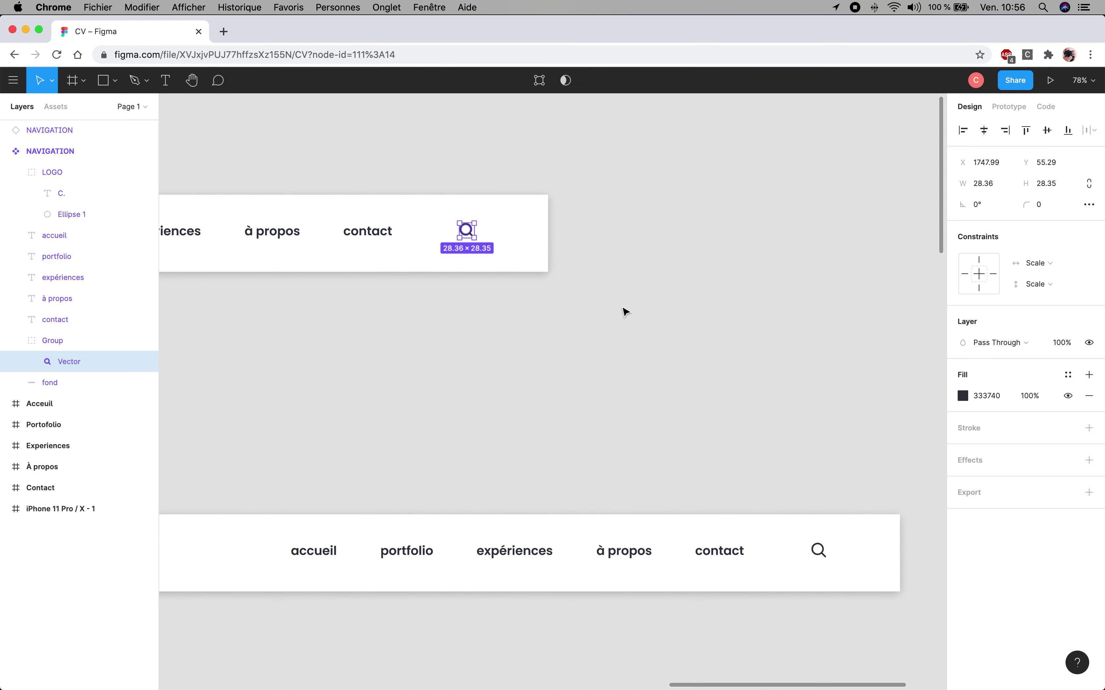
click(690, 360)
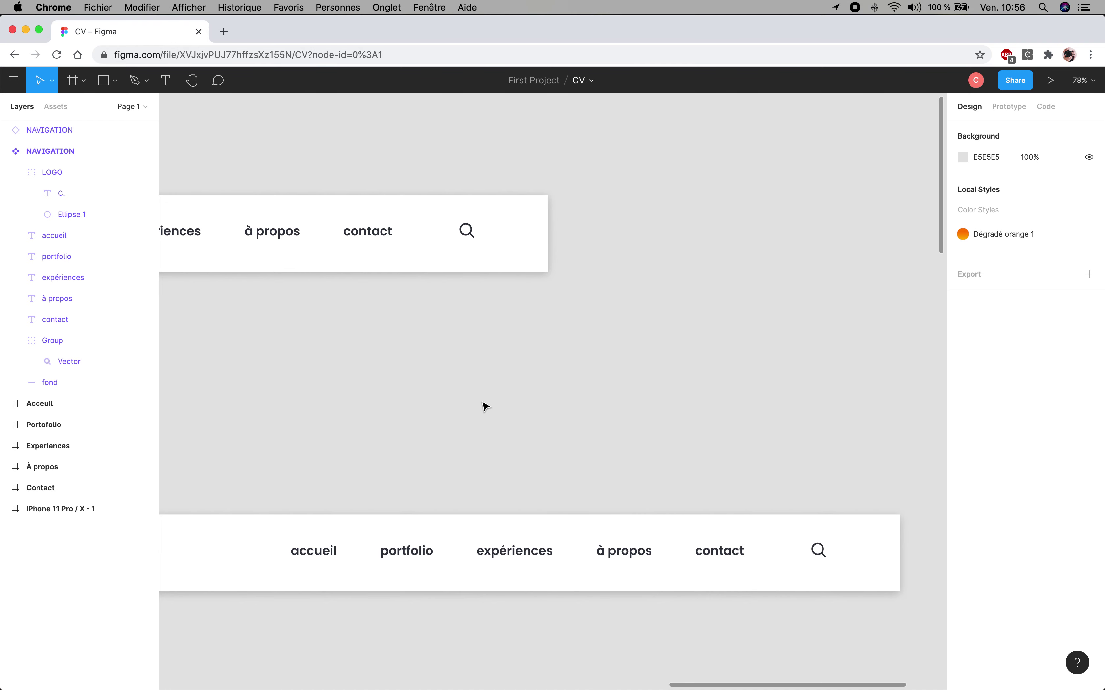
scroll(477, 410, down, 1)
scroll(477, 410, down, 1)
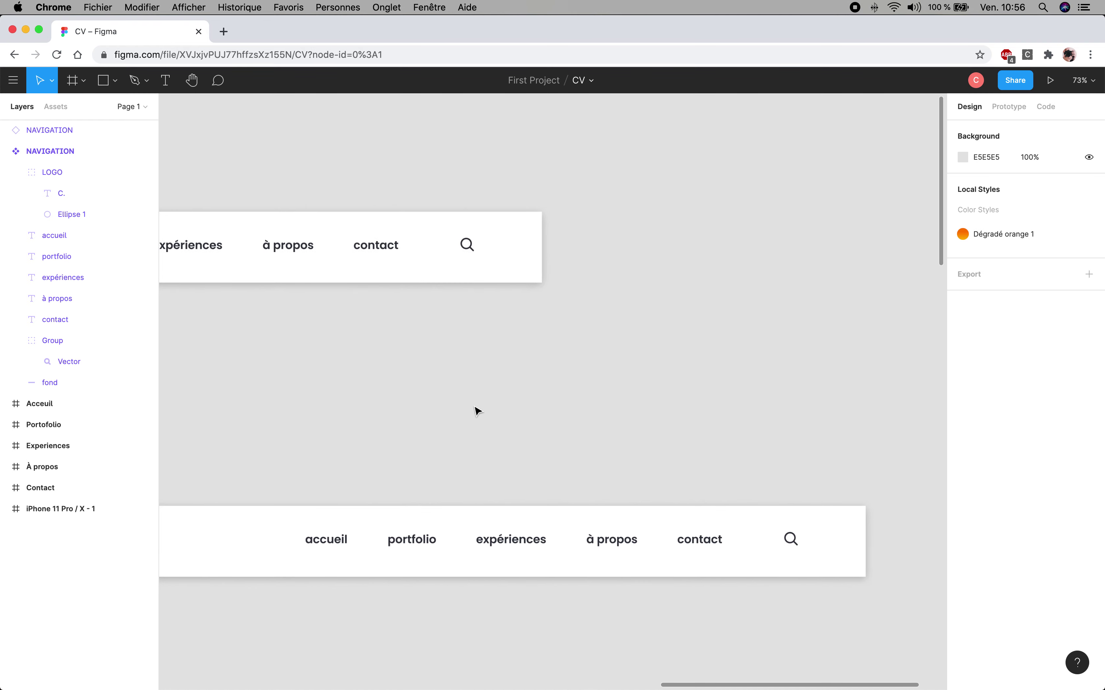
scroll(477, 411, down, 5)
scroll(477, 411, down, 2)
Step: Move the NAVIGATION instance across the top of the Acceuil frame
drag(442, 456, 758, 279)
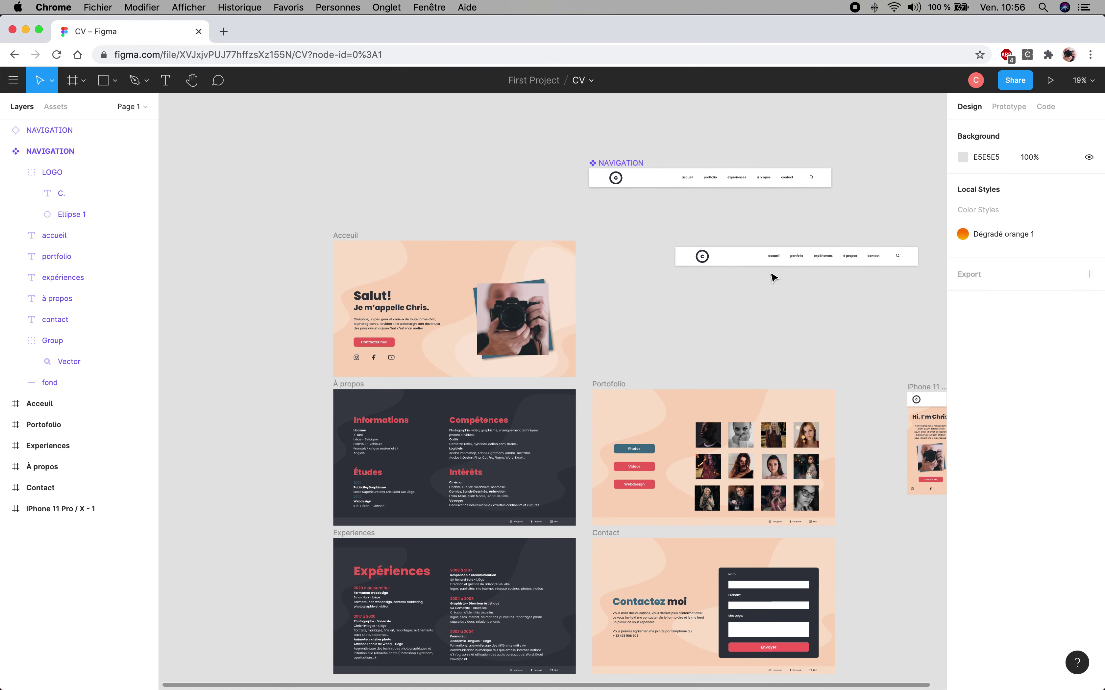
click(746, 256)
drag(712, 249, 392, 253)
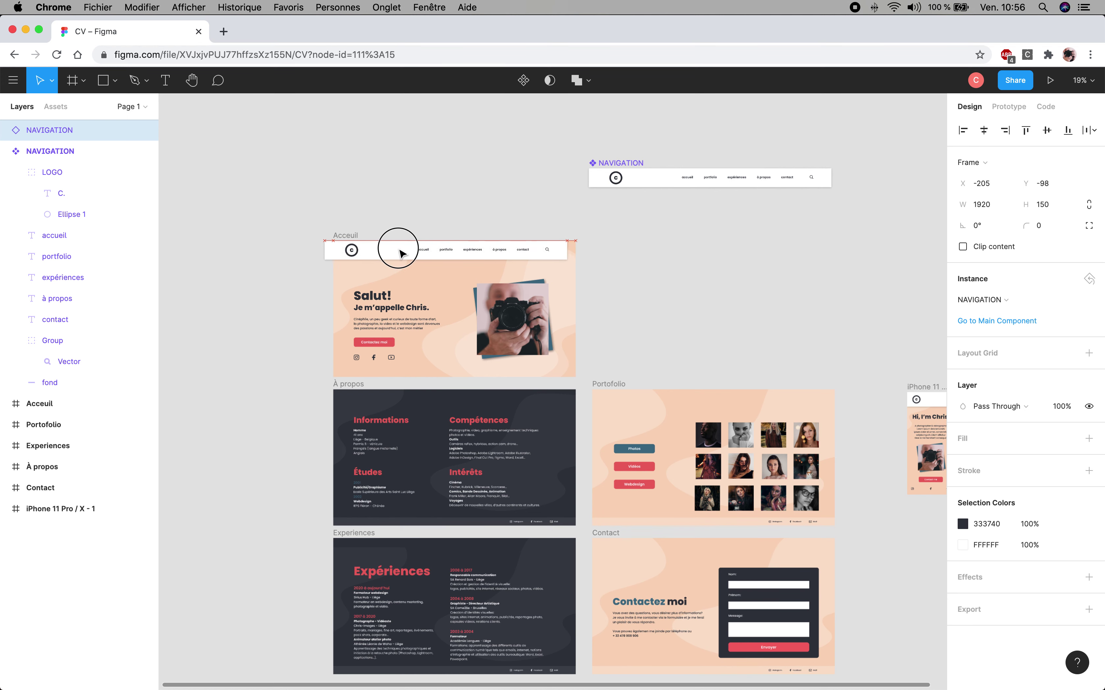
drag(391, 253, 404, 253)
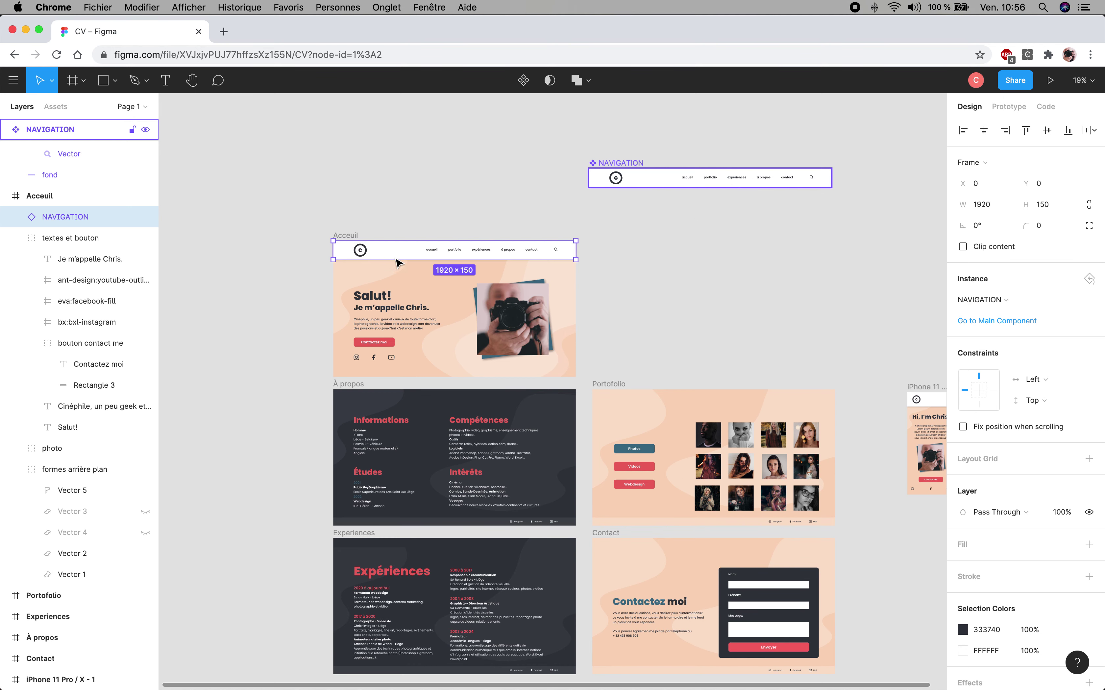
key(Escape)
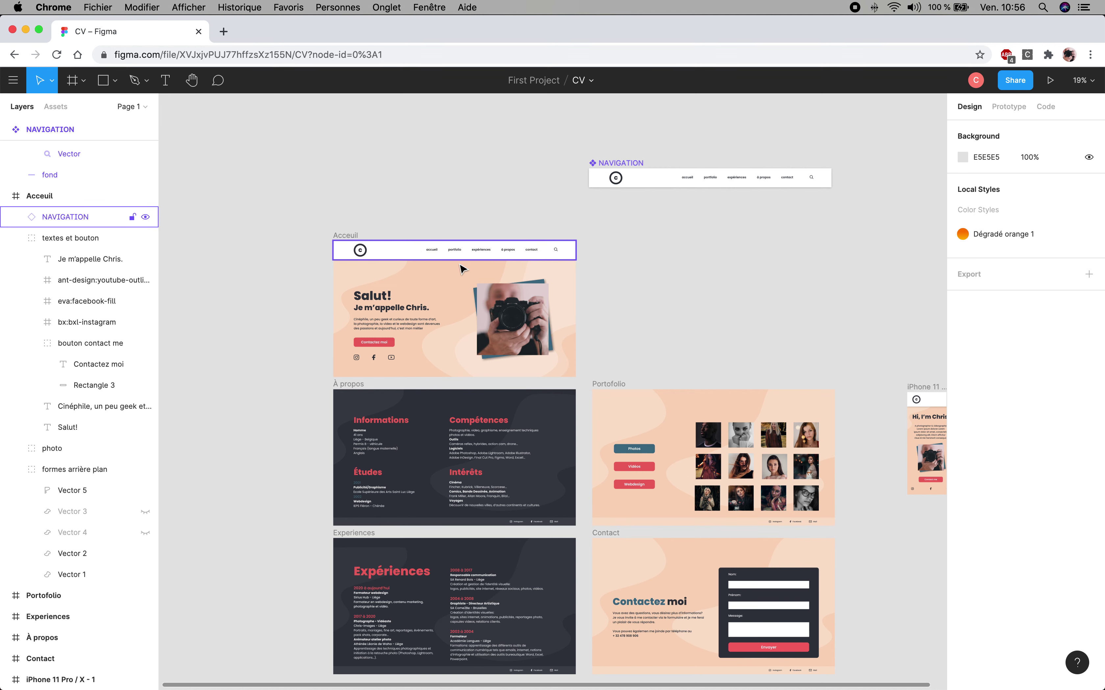
Step: Alt-drag a copy onto the top of the À propos frame at X 0, Y 0
scroll(452, 265, down, 2)
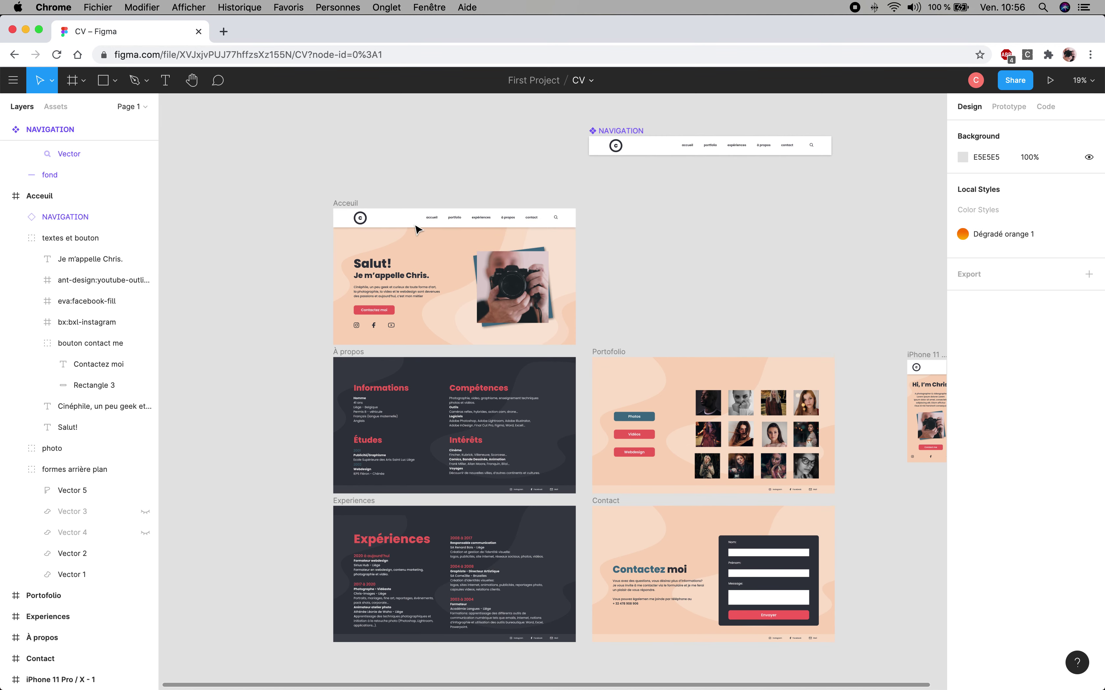
click(408, 220)
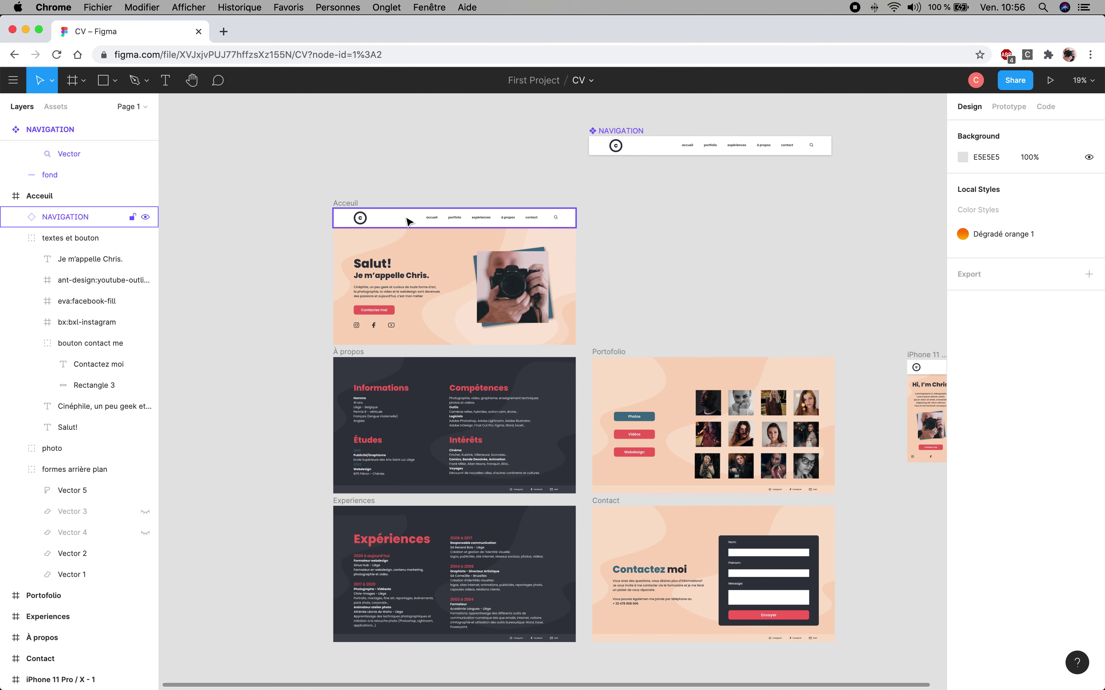
drag(408, 221, 419, 370)
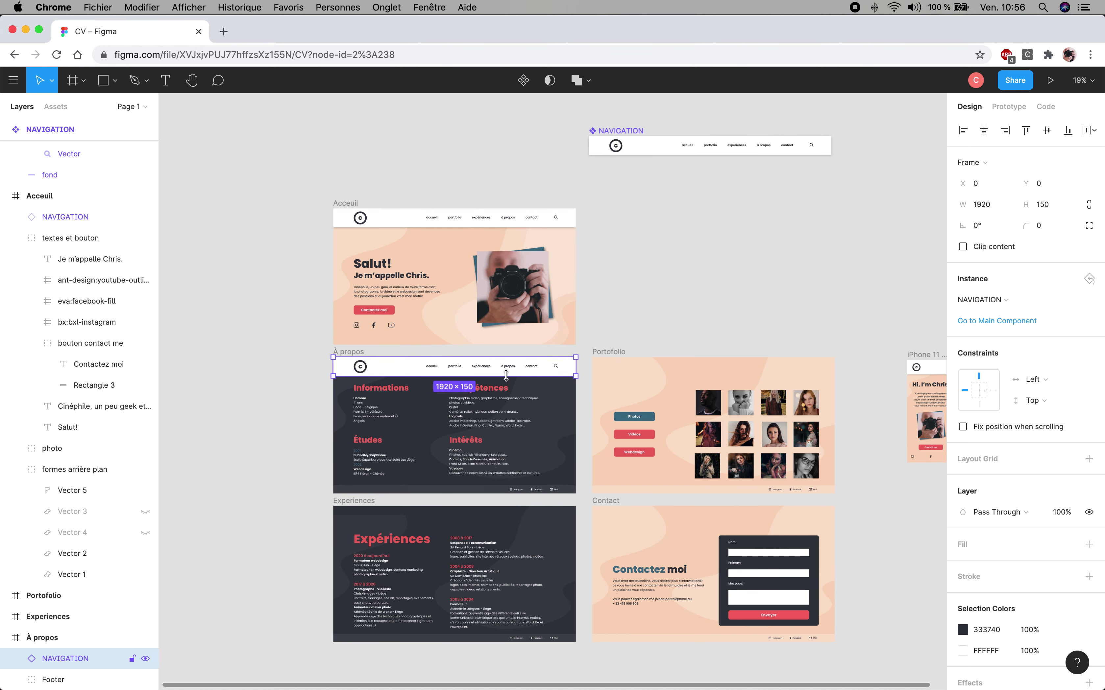
Step: Alt-drag a navigation bar copy onto the Experiences frame, snapped to its top
scroll(504, 374, up, 3)
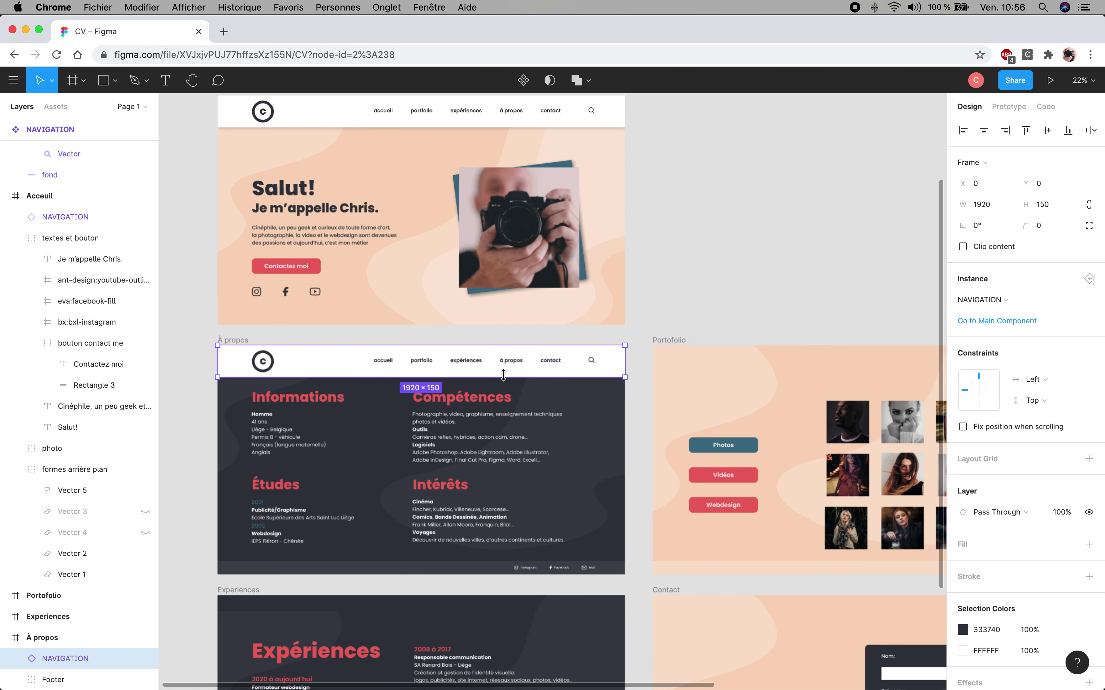
scroll(502, 376, up, 3)
scroll(502, 376, down, 2)
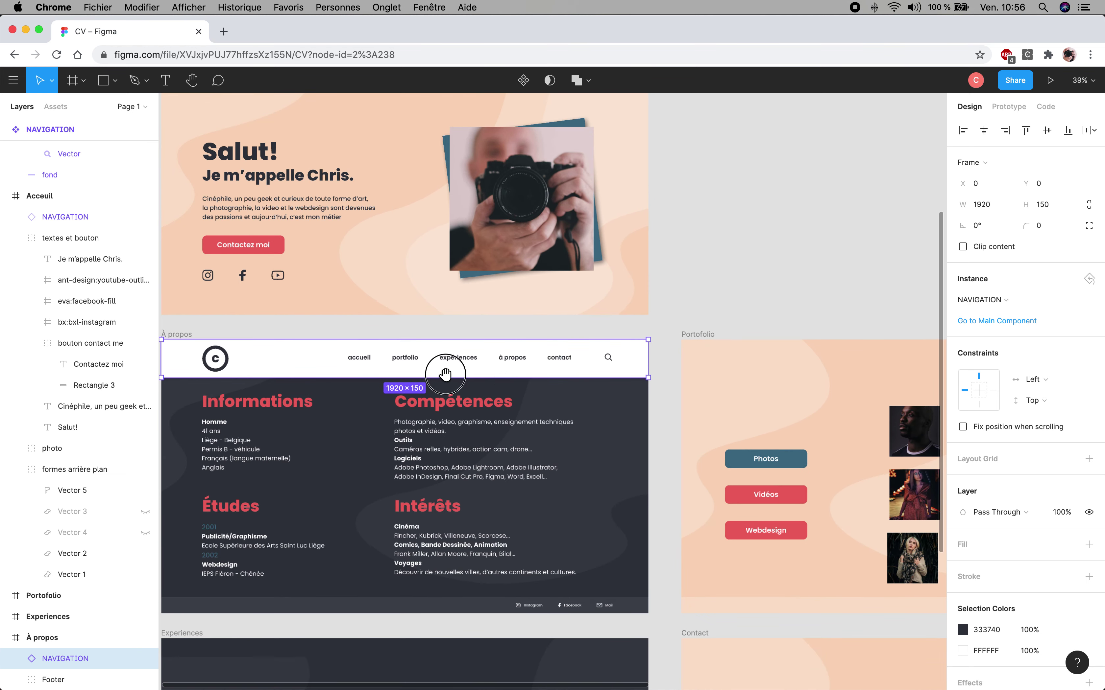
mouse_move(446, 375)
mouse_down()
mouse_move(626, 366)
mouse_move(601, 254)
mouse_up()
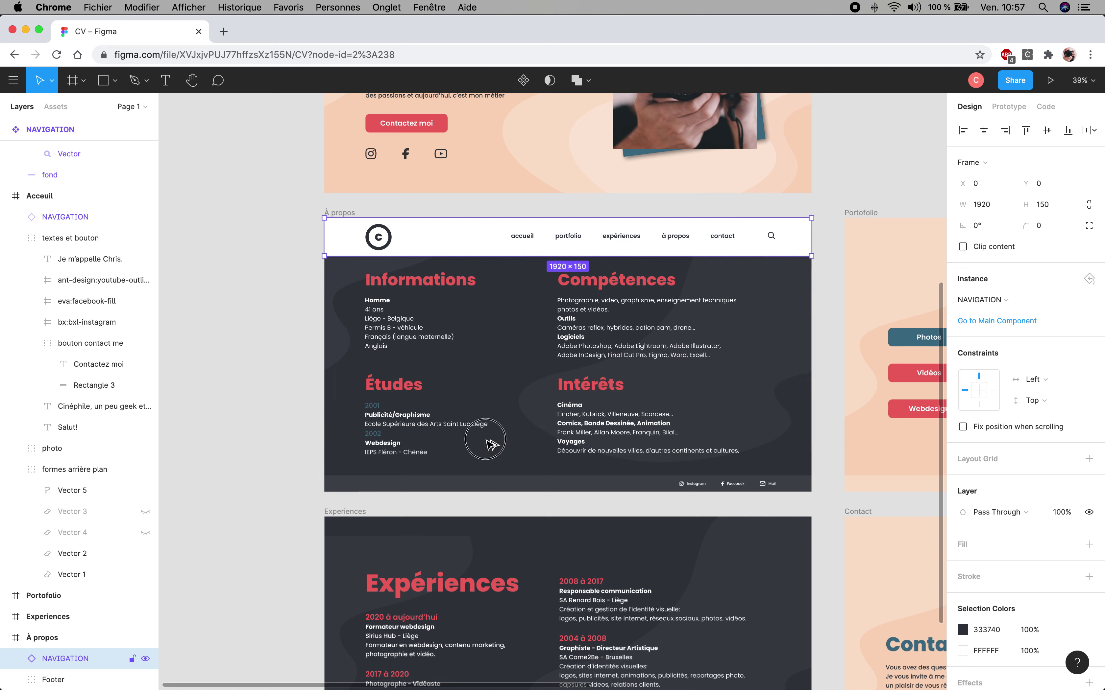
drag(485, 494, 488, 545)
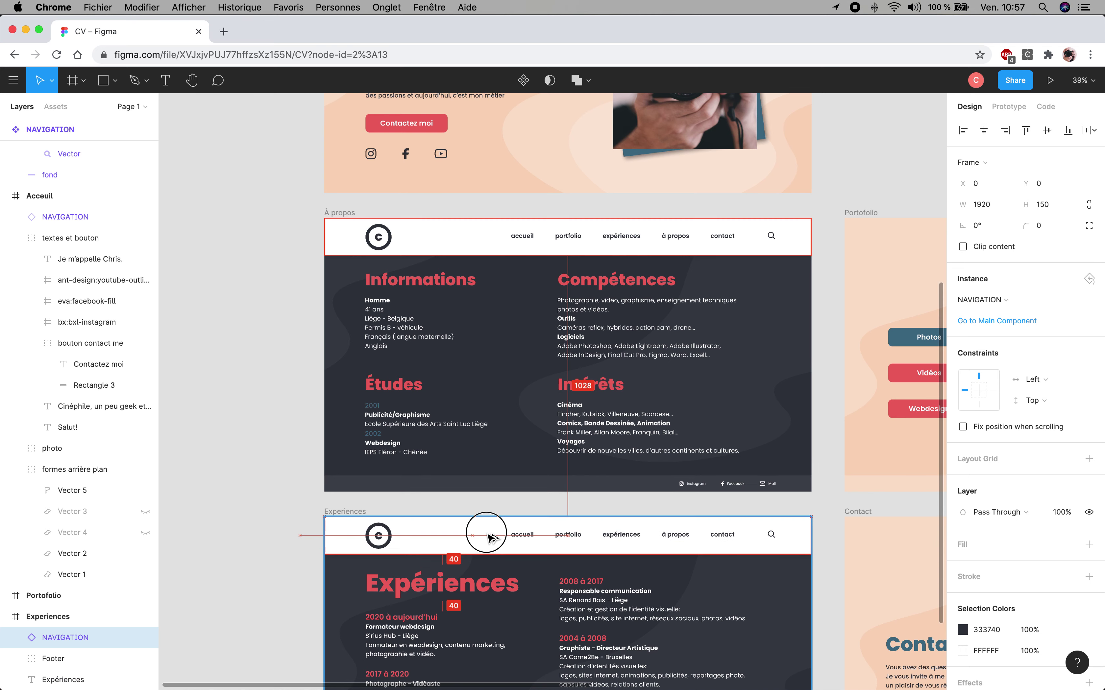
drag(487, 542, 487, 534)
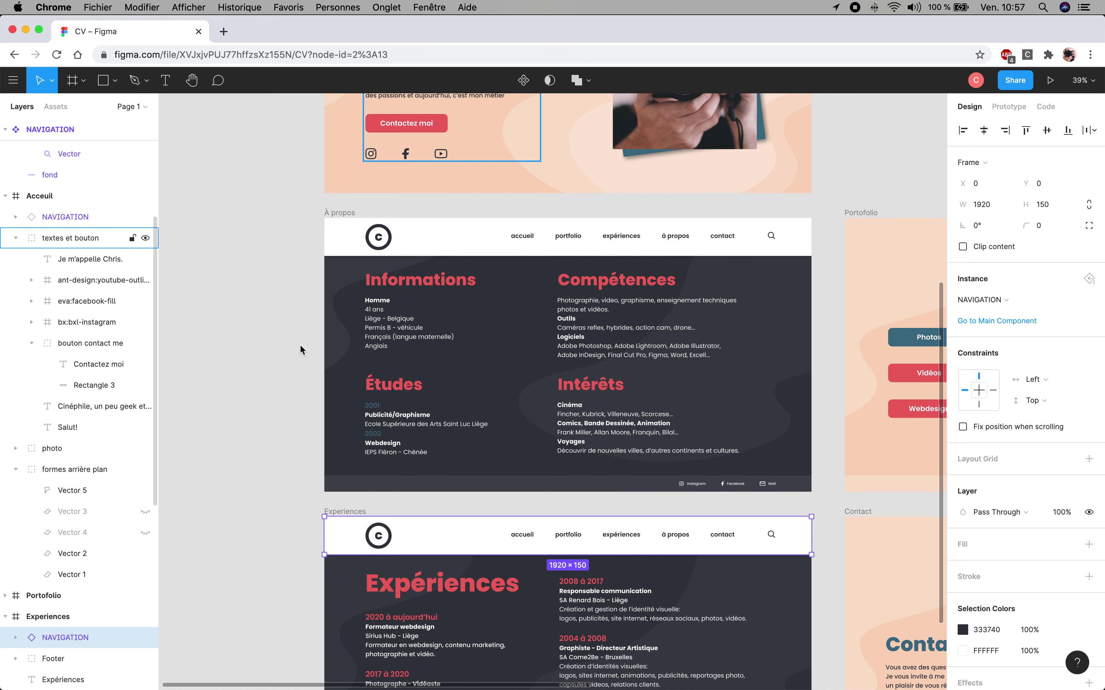
Step: Paste a copy into Contact at X 0, Y 0 and duplicate another toward Portofolio
mouse_move(689, 452)
mouse_down()
mouse_move(408, 318)
mouse_move(298, 300)
mouse_up()
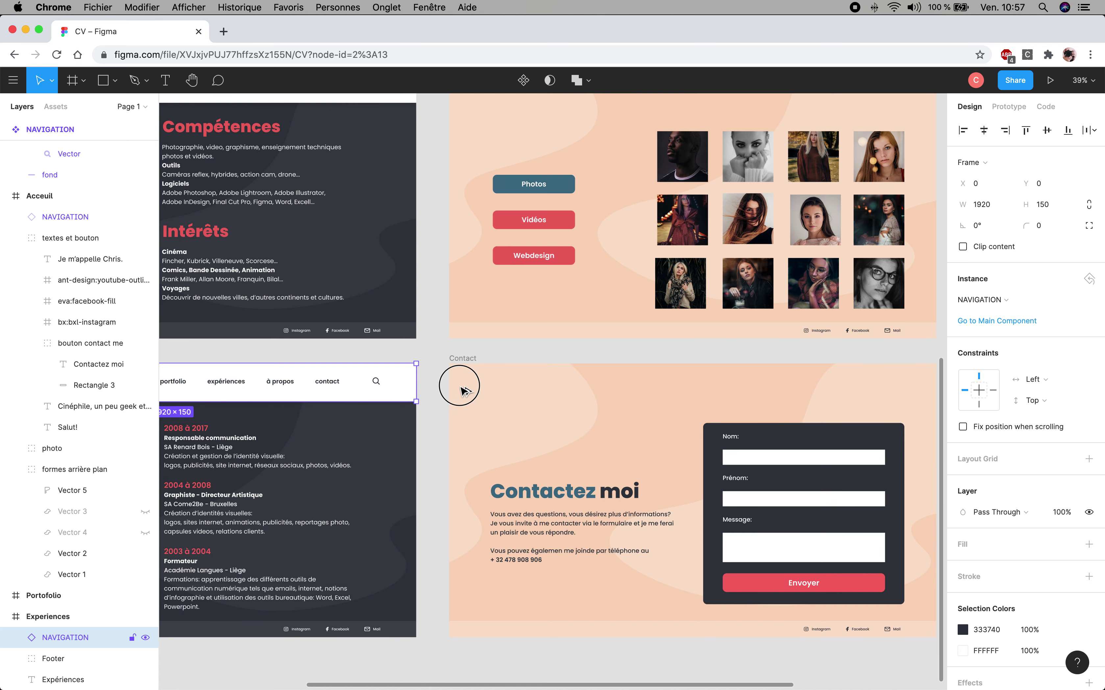
click(712, 392)
key(super+v)
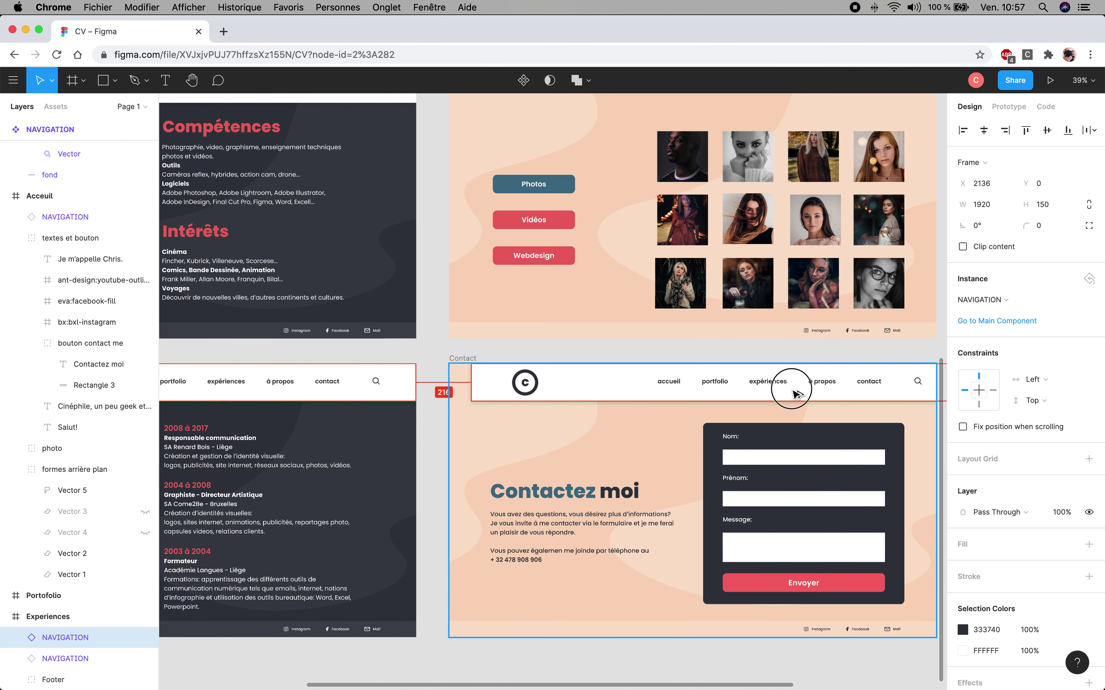
drag(783, 394, 738, 394)
scroll(639, 402, up, 1)
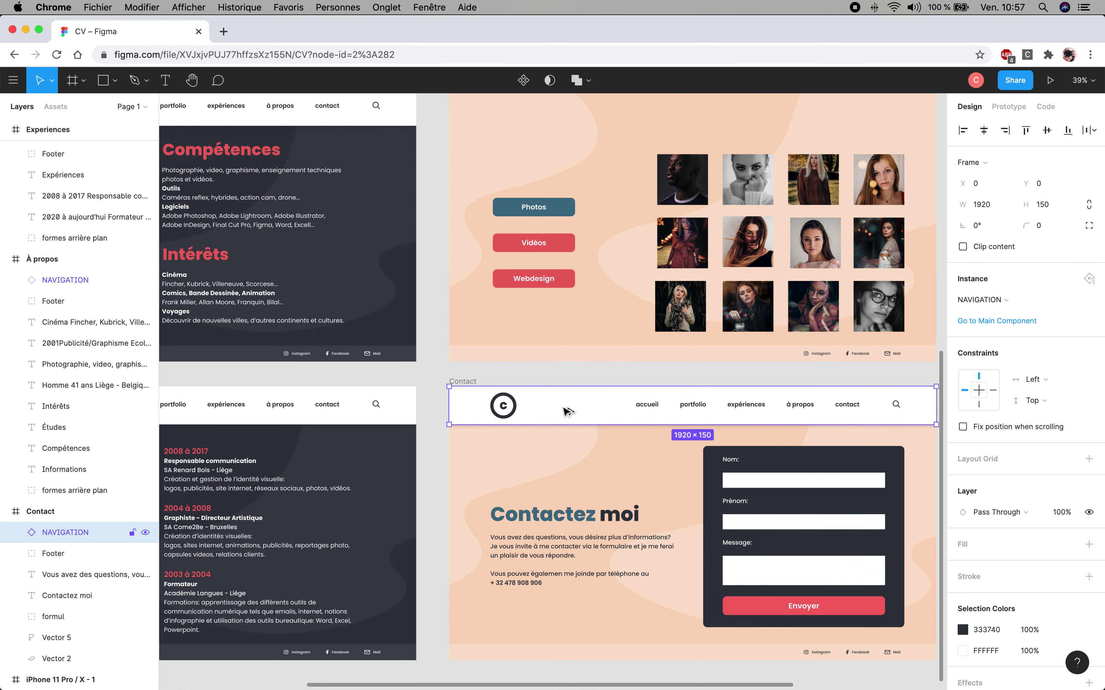
drag(566, 411, 578, 129)
Step: Move the Portofolio navigation bar up to X 0, Y 0
scroll(584, 165, up, 1)
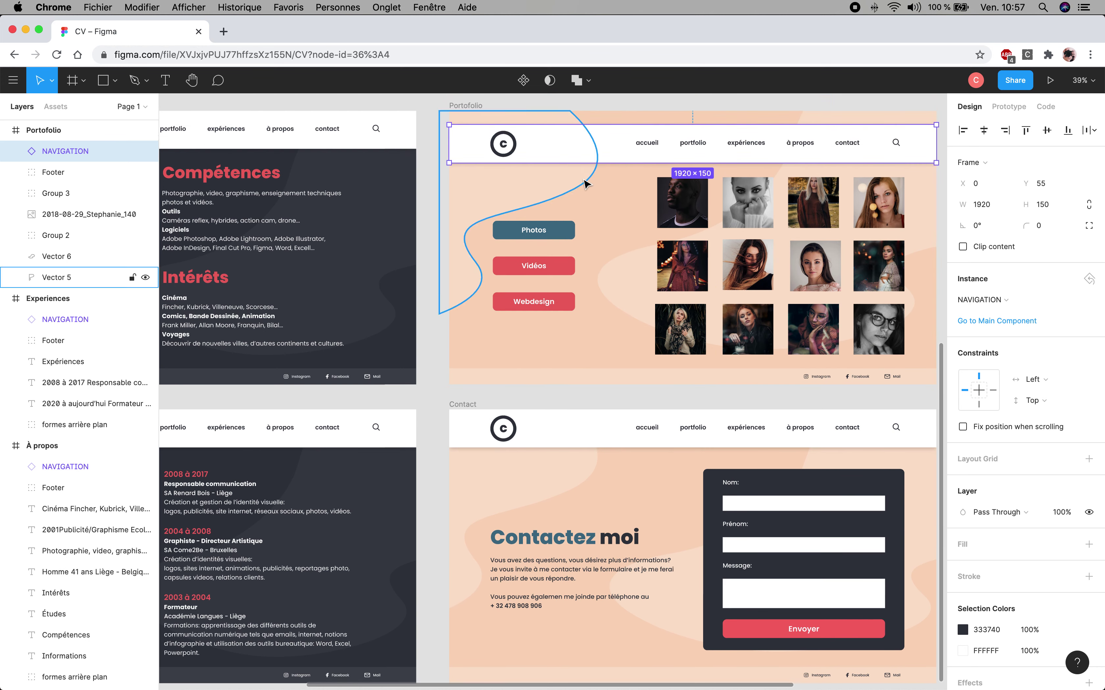
scroll(584, 184, up, 2)
scroll(581, 210, up, 3)
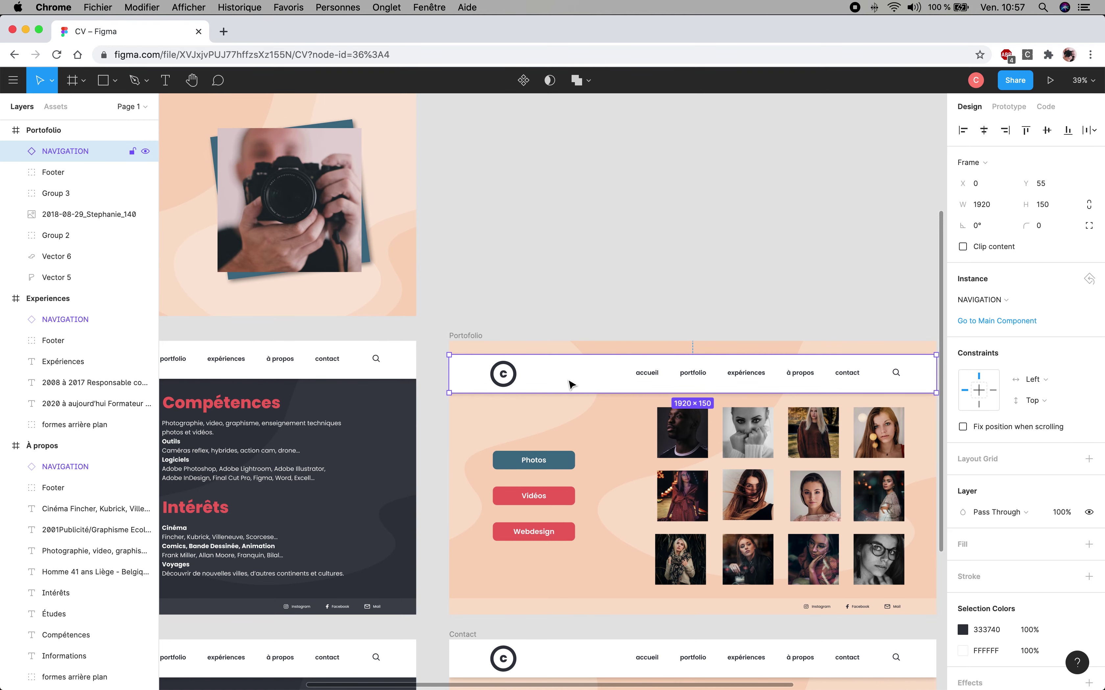
drag(568, 379, 568, 365)
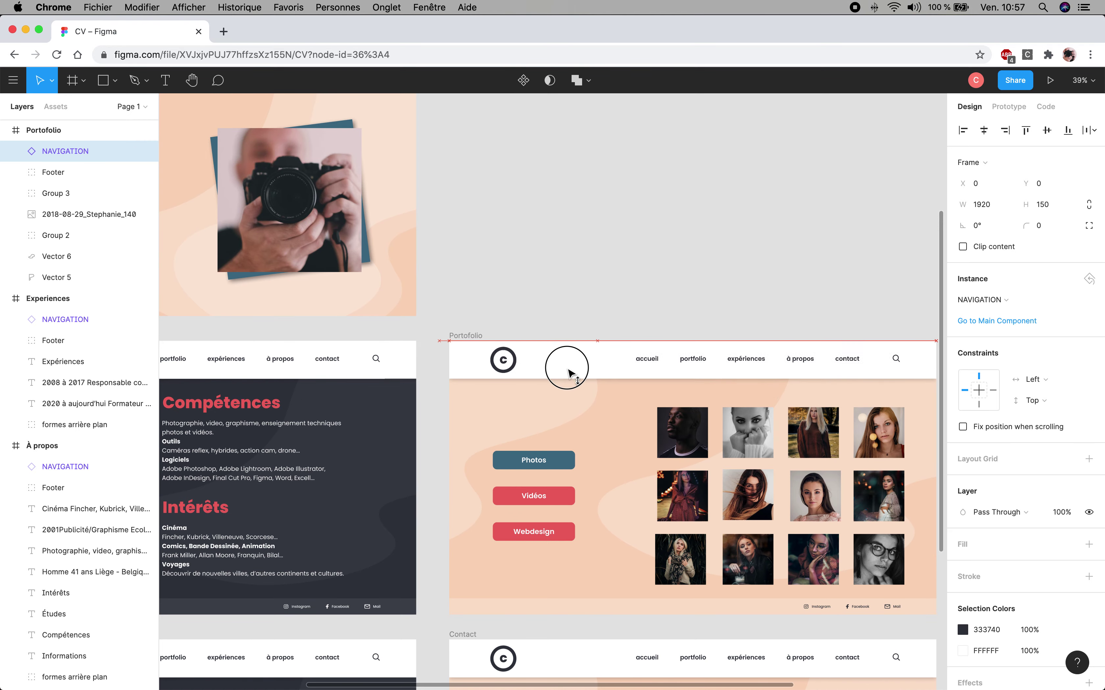
click(657, 276)
Step: Pan and zoom across all page frames up to the main NAVIGATION component
mouse_move(660, 274)
mouse_down()
mouse_move(588, 210)
mouse_move(631, 163)
mouse_up()
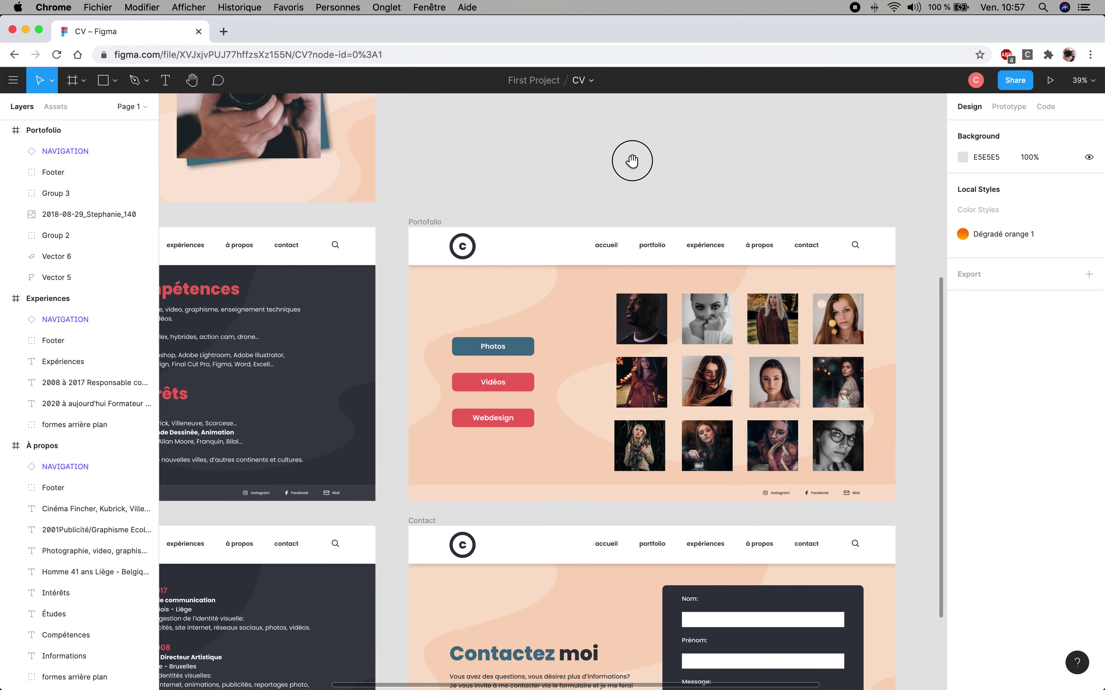
scroll(631, 273, down, 5)
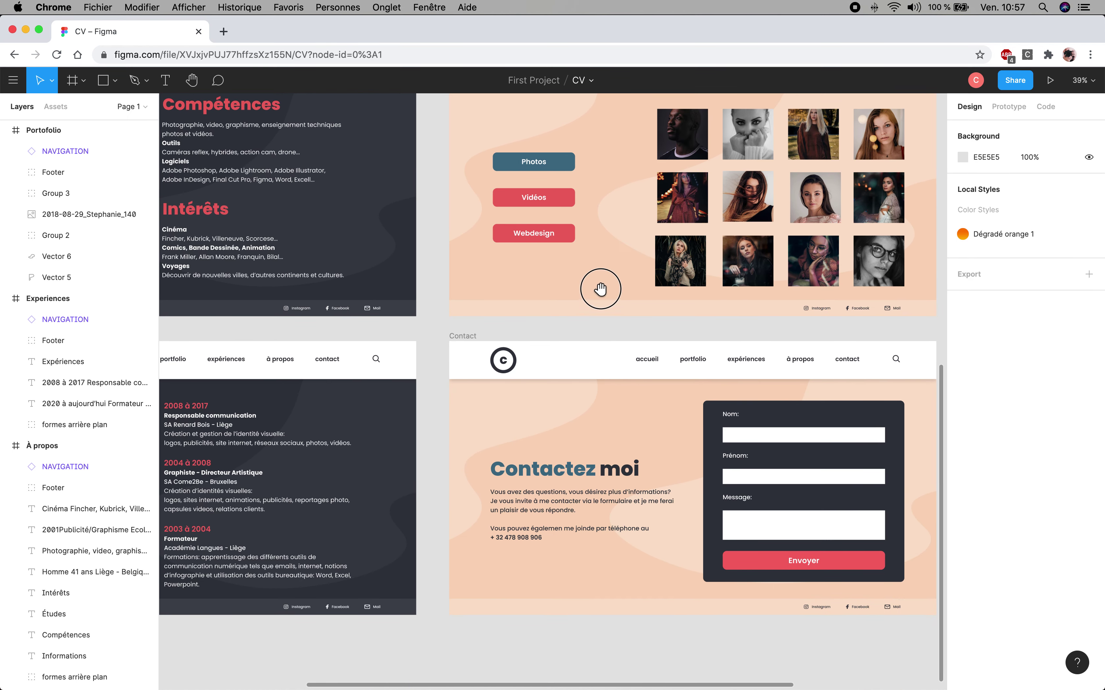
drag(479, 354, 686, 291)
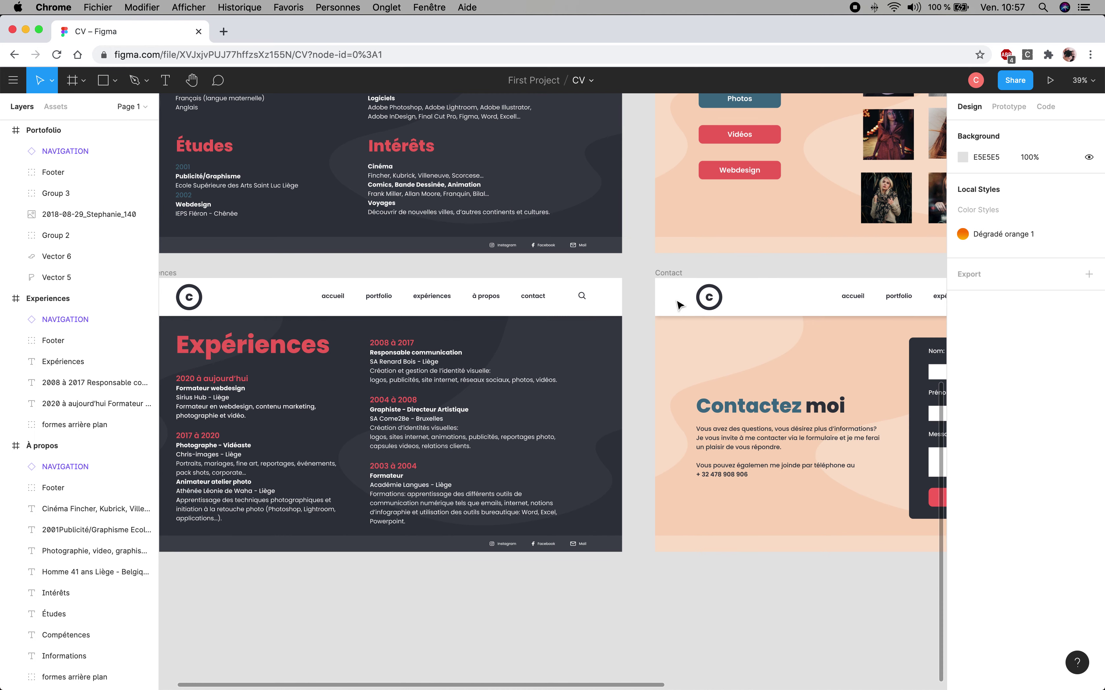
scroll(595, 428, down, 3)
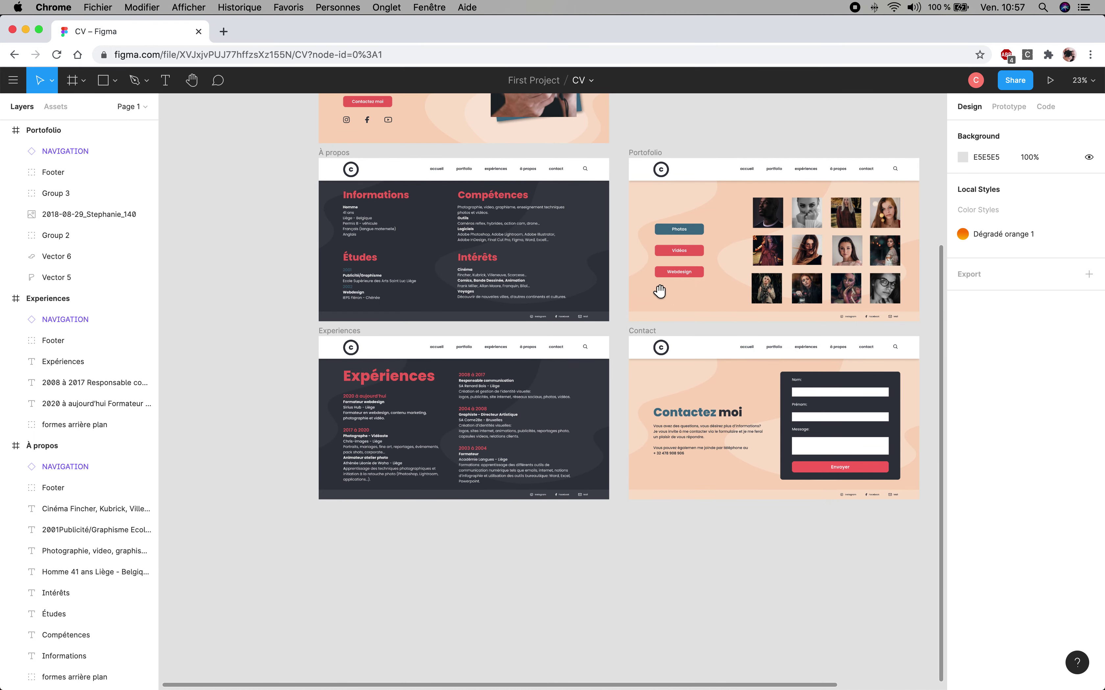
drag(658, 291, 593, 425)
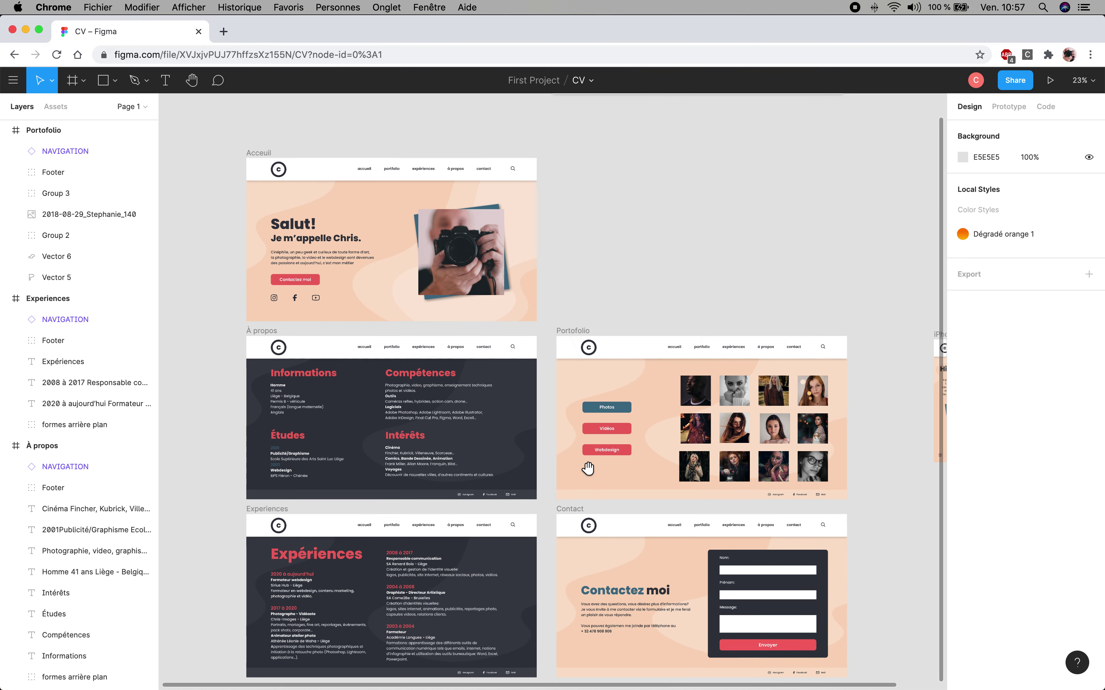
drag(725, 274, 657, 368)
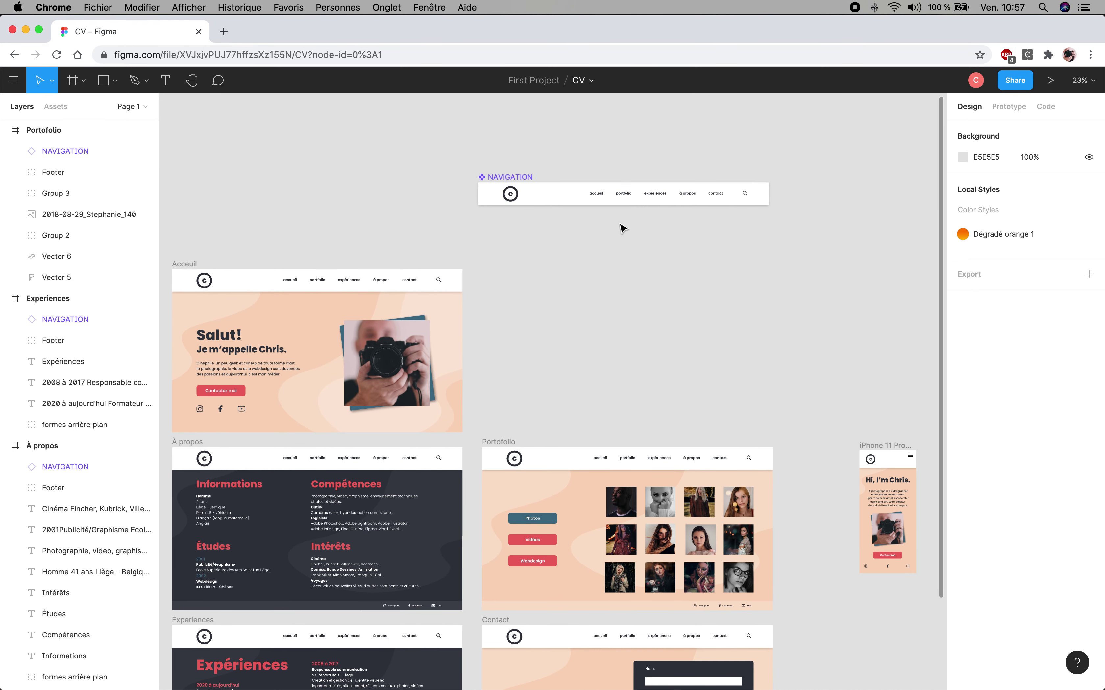
click(510, 195)
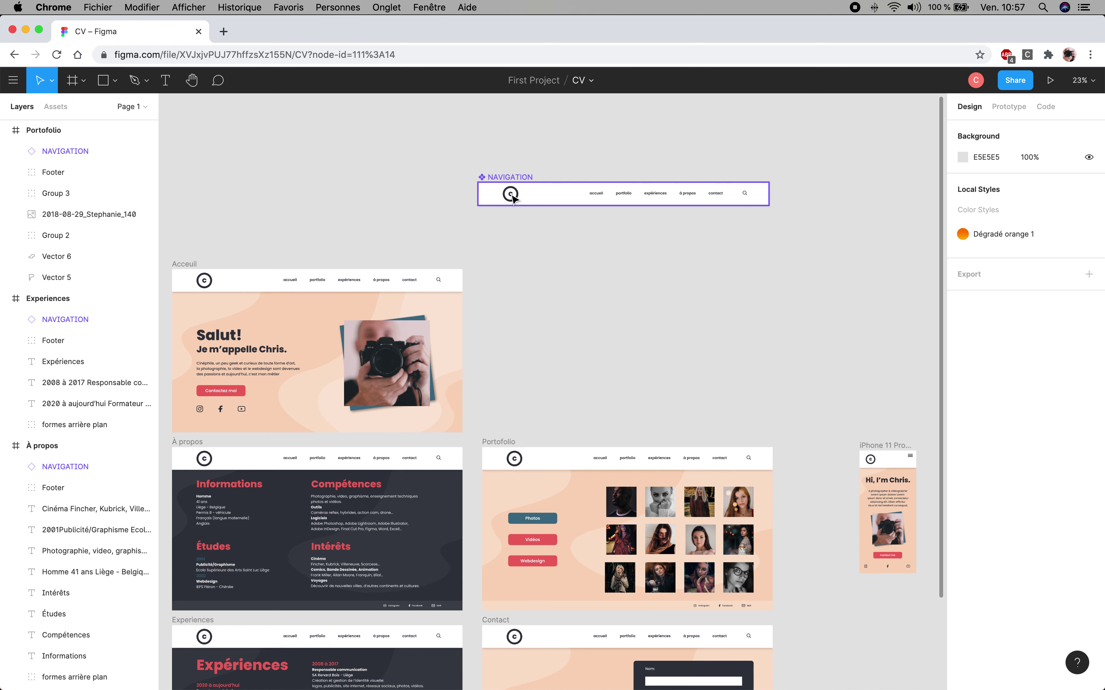
double_click(511, 195)
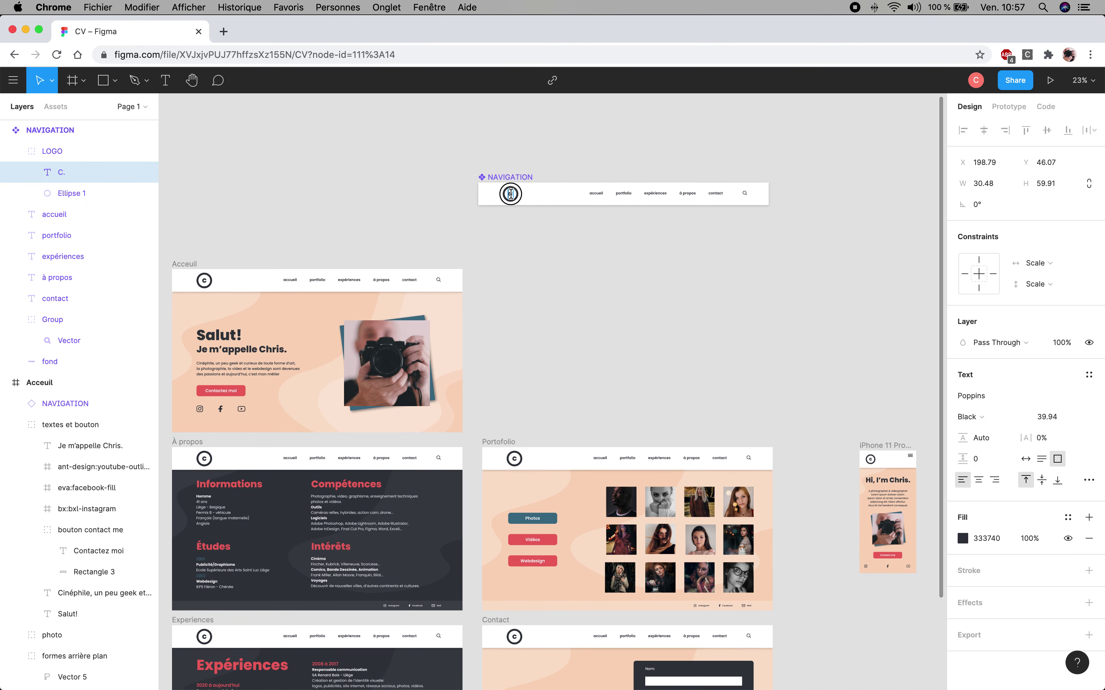
drag(510, 195, 511, 195)
text(D)
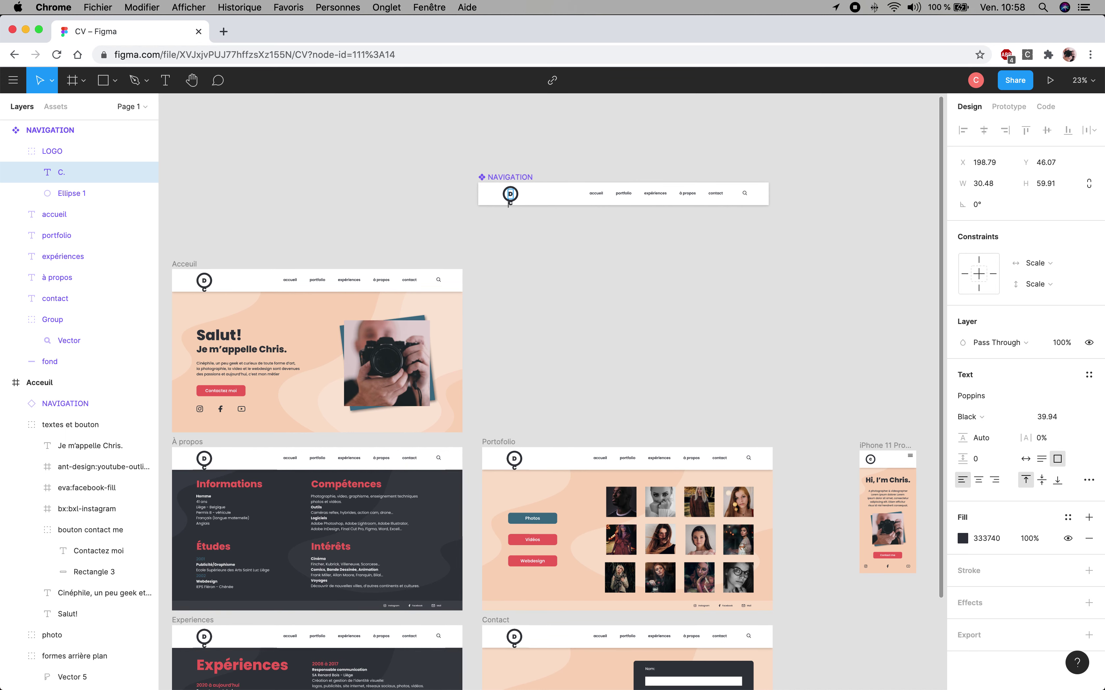
key(BackSpace)
text(D)
key(BackSpace)
scroll(383, 555, down, 2)
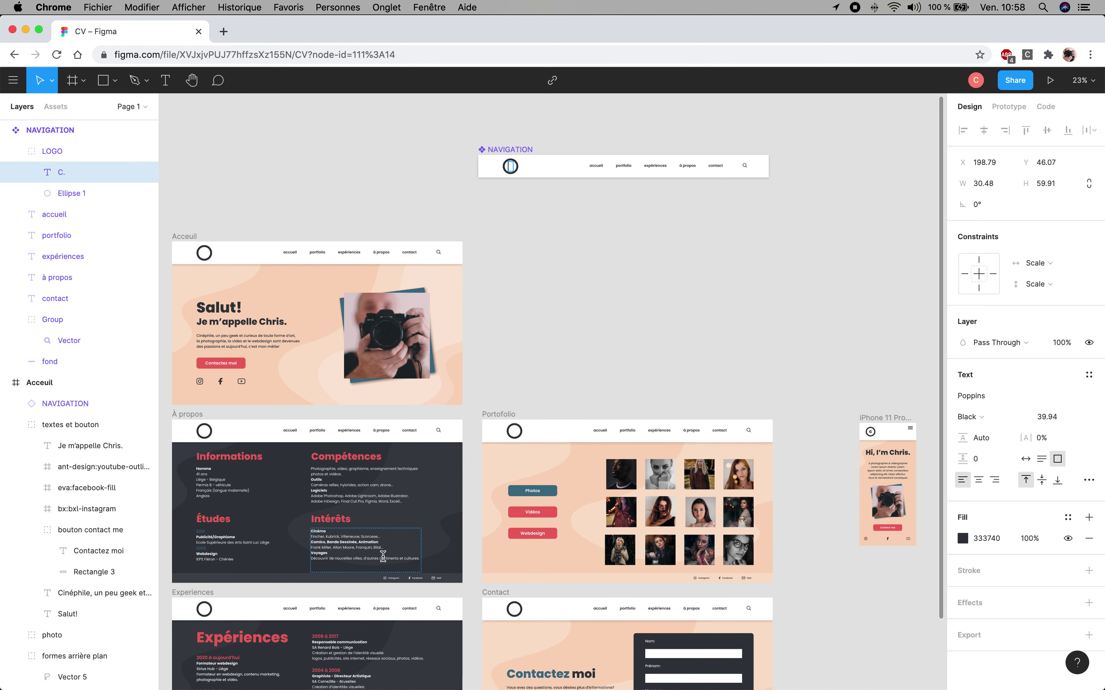
scroll(383, 555, down, 1)
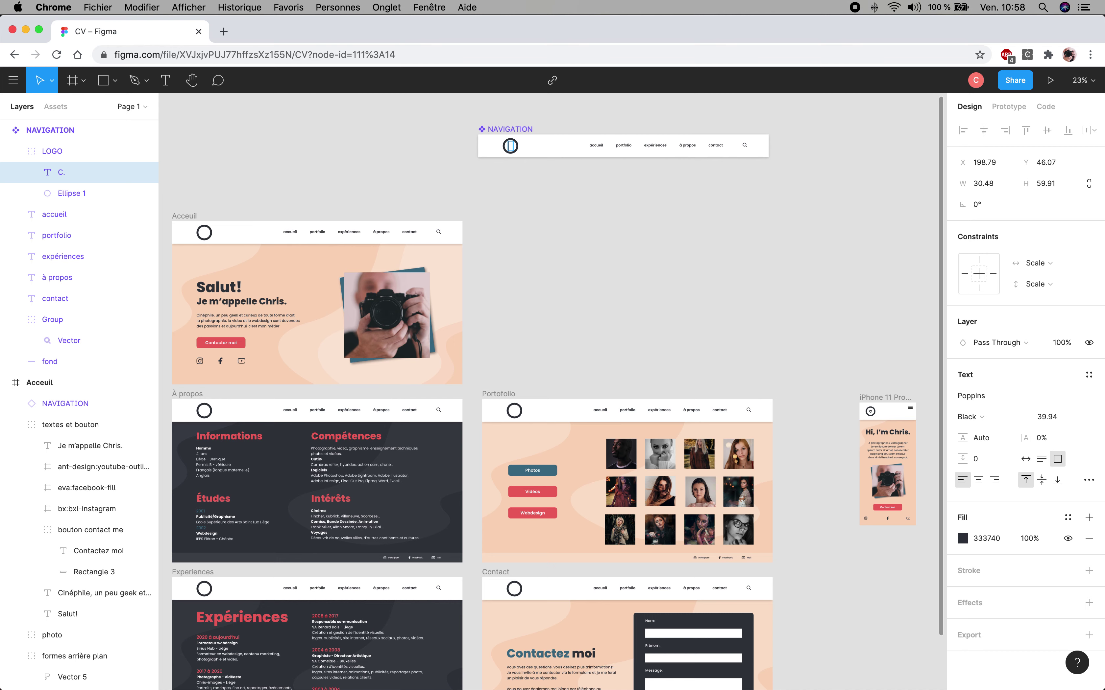
key(Escape)
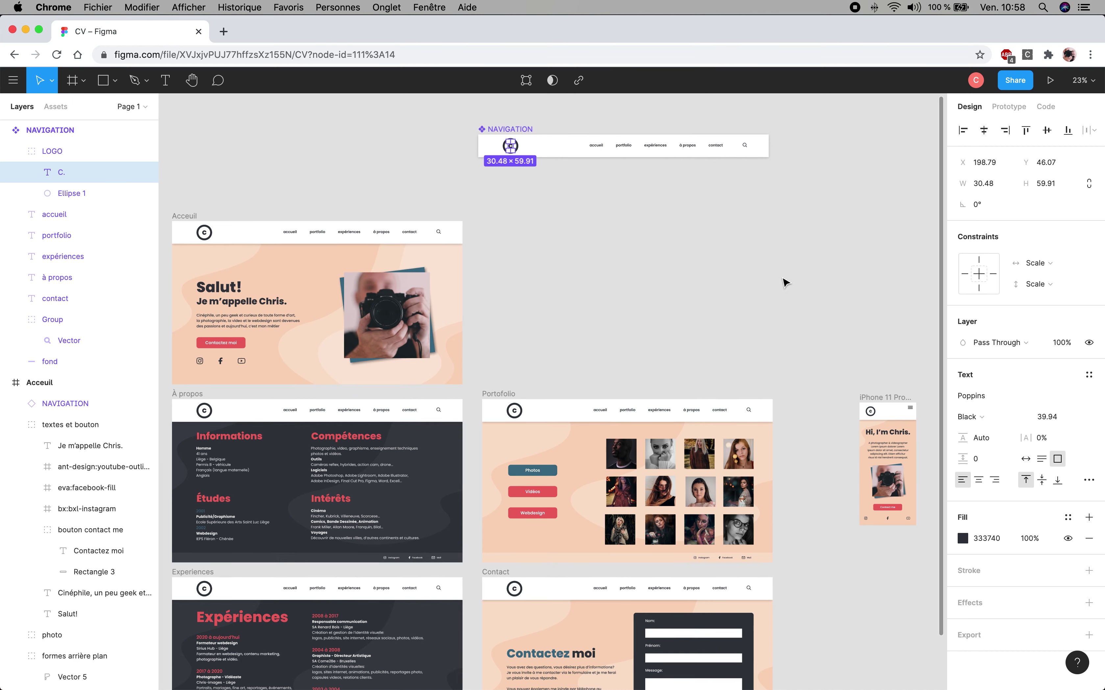
click(784, 282)
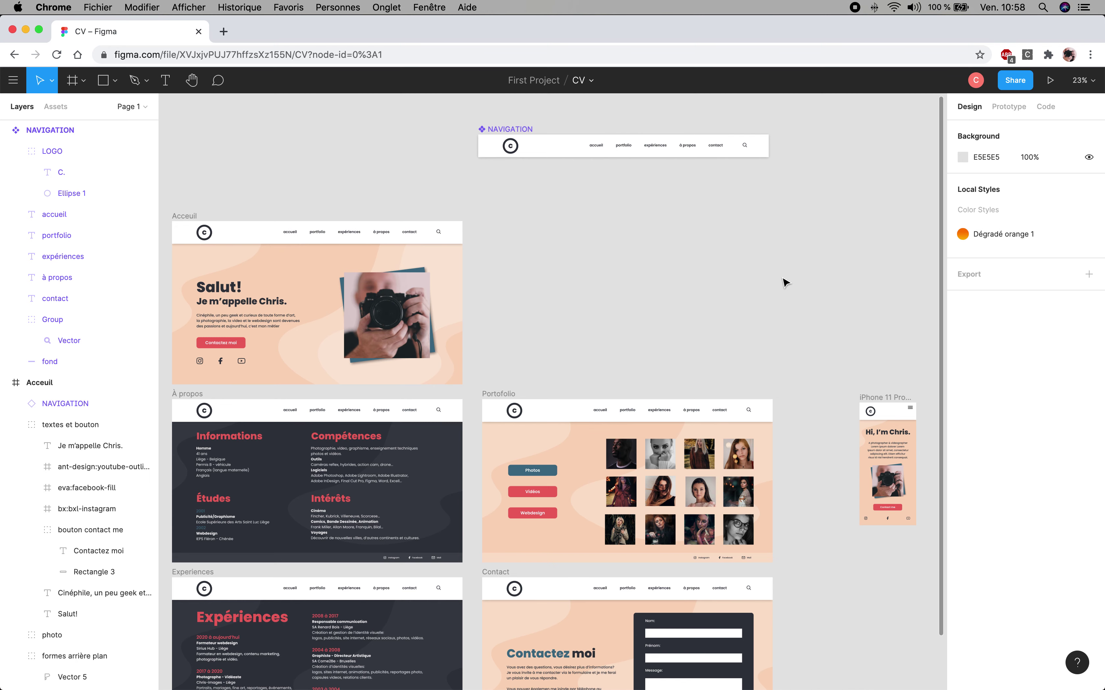
scroll(784, 282, down, 2)
scroll(784, 281, down, 2)
scroll(784, 279, down, 3)
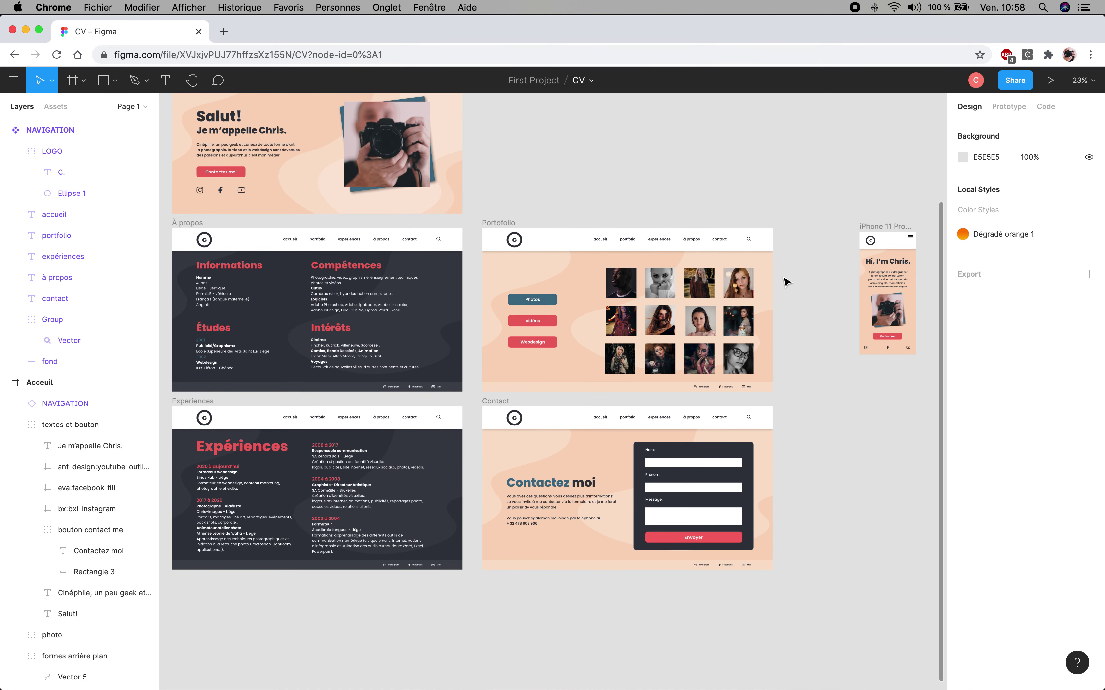
mouse_move(542, 259)
mouse_down()
mouse_move(630, 291)
mouse_move(629, 333)
mouse_up()
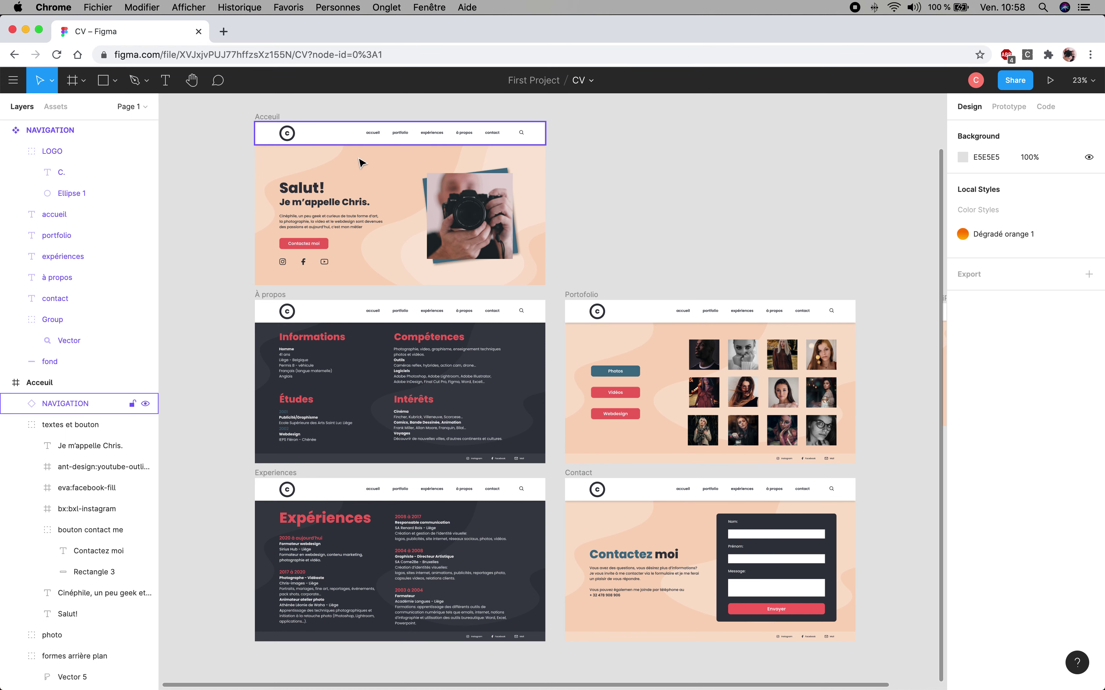
scroll(411, 137, down, 1)
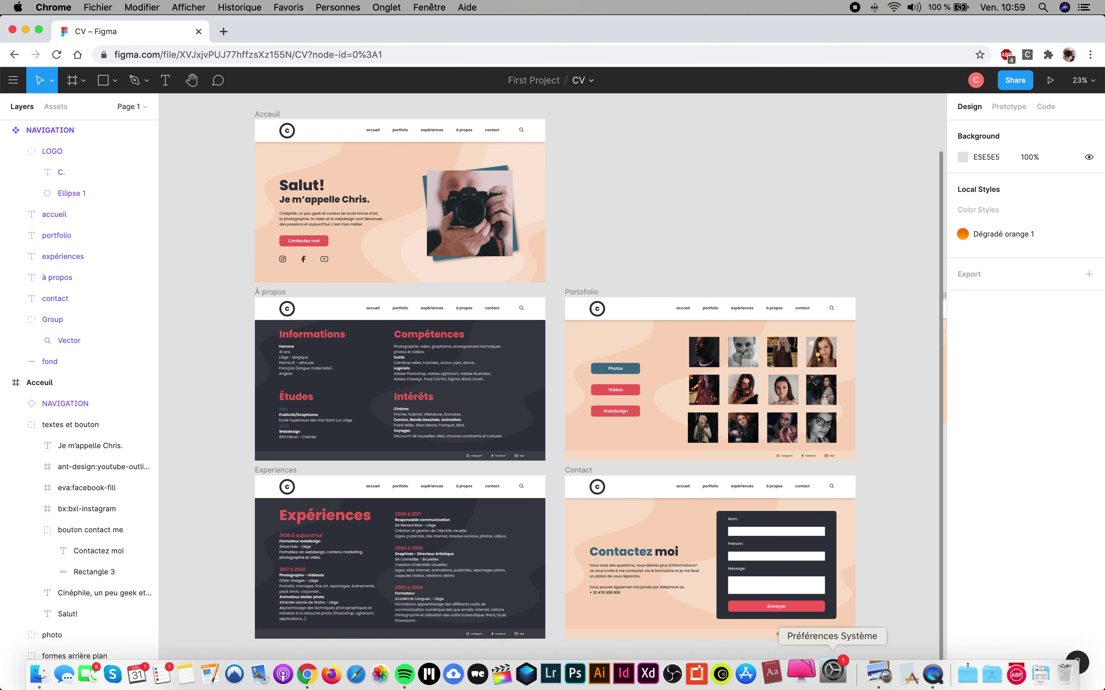
mouse_move(916, 673)
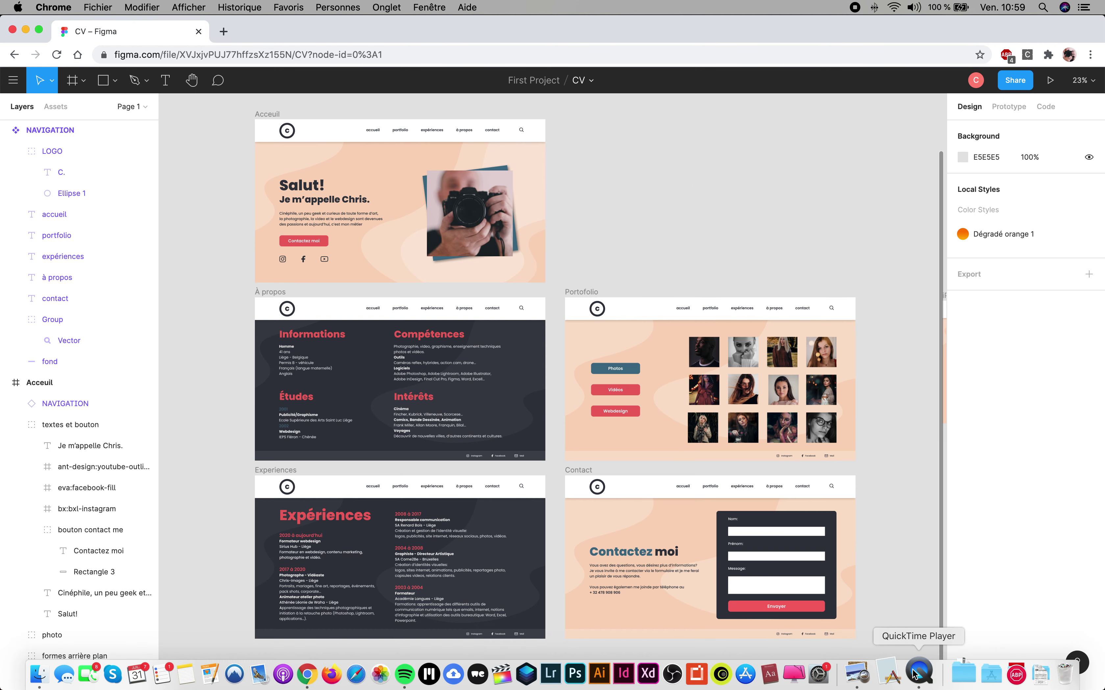
Step: Switch to QuickTime Player and bring up its new screen recording options
click(918, 674)
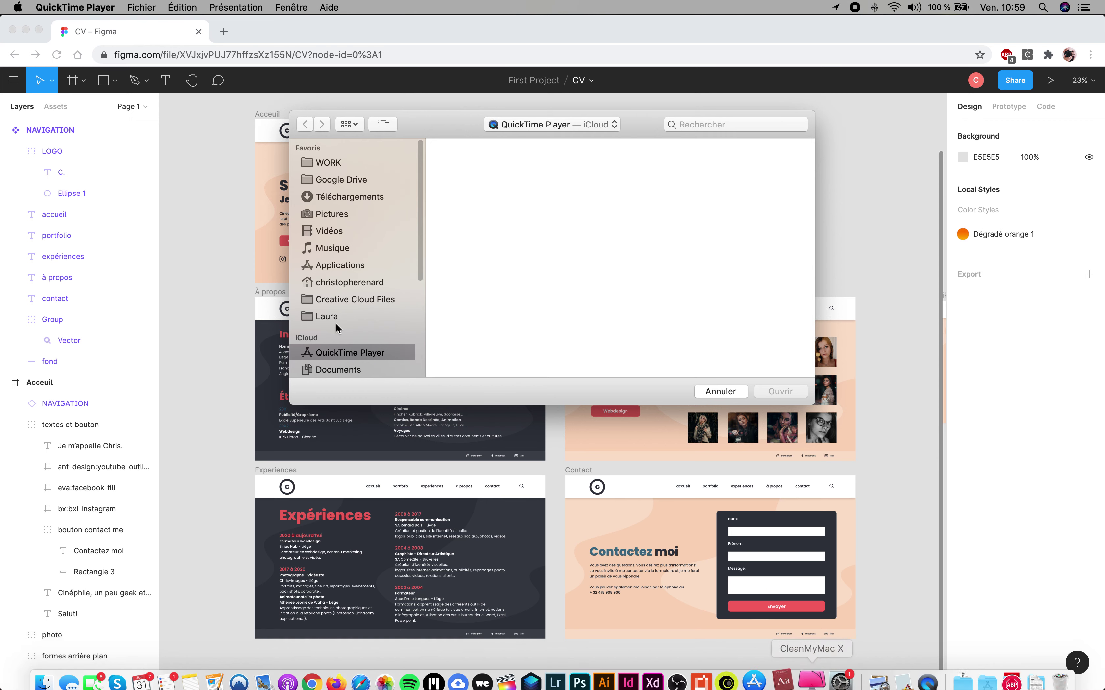
click(151, 7)
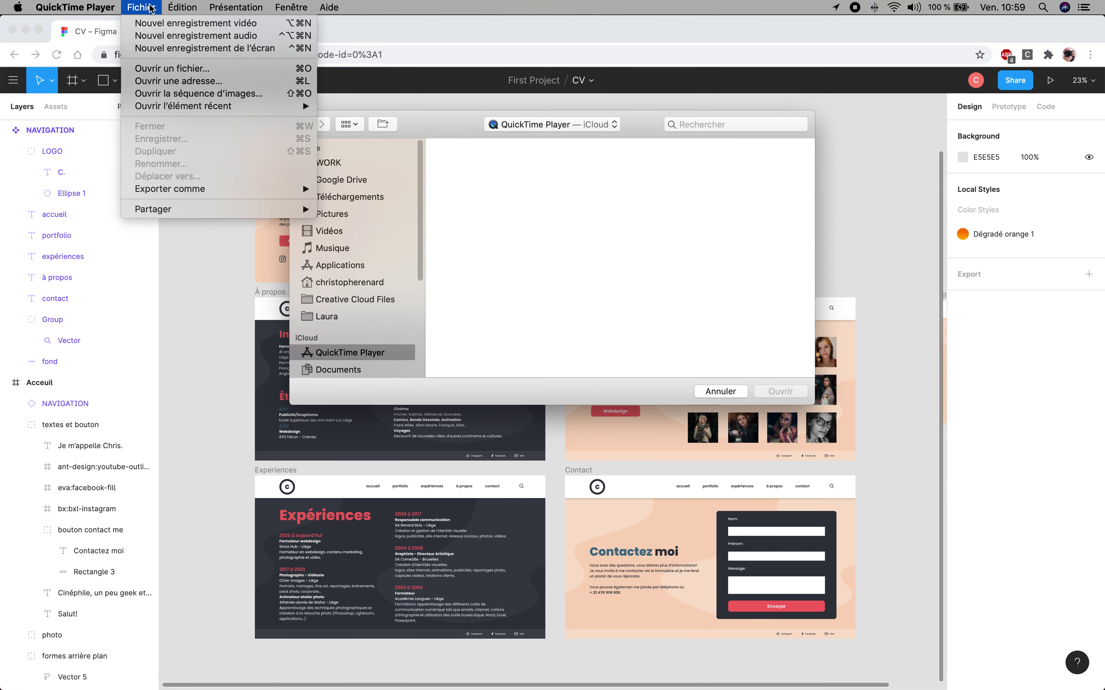